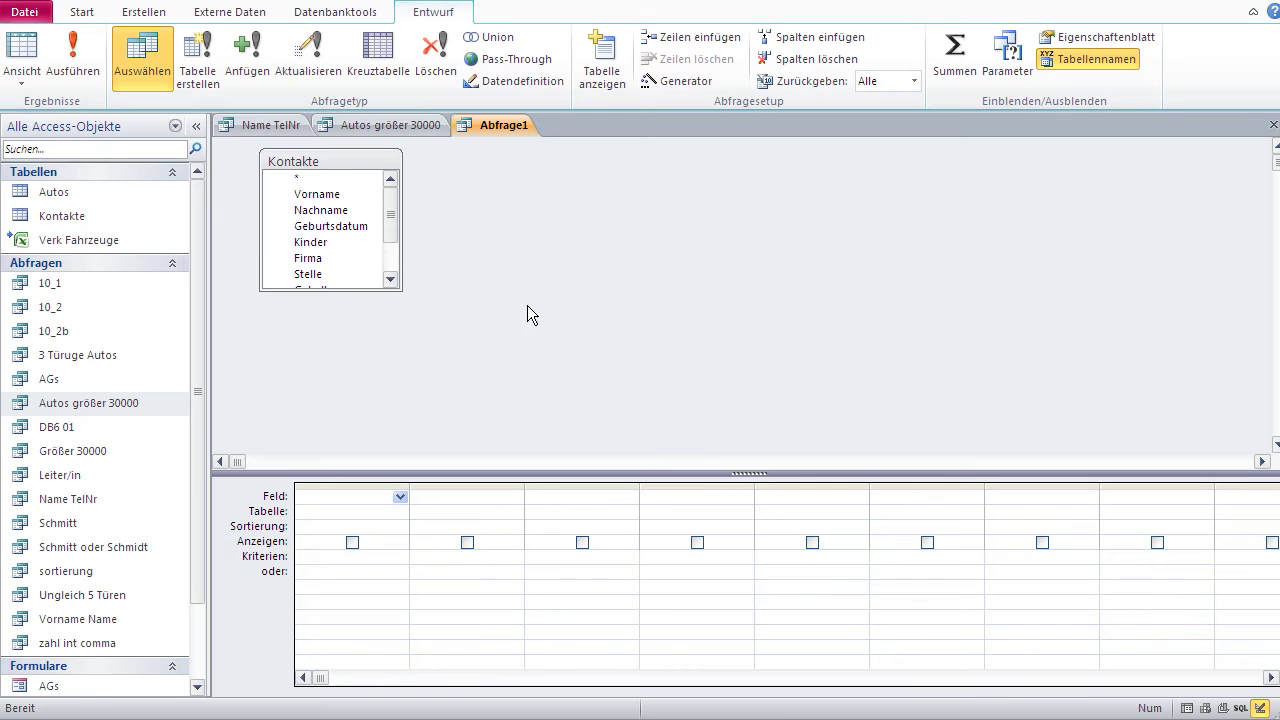
- Add the fields Vorname, Nachname, Firma, Stelle and Gehalt from the Kontakte table to the query
double_click(324, 196)
double_click(320, 212)
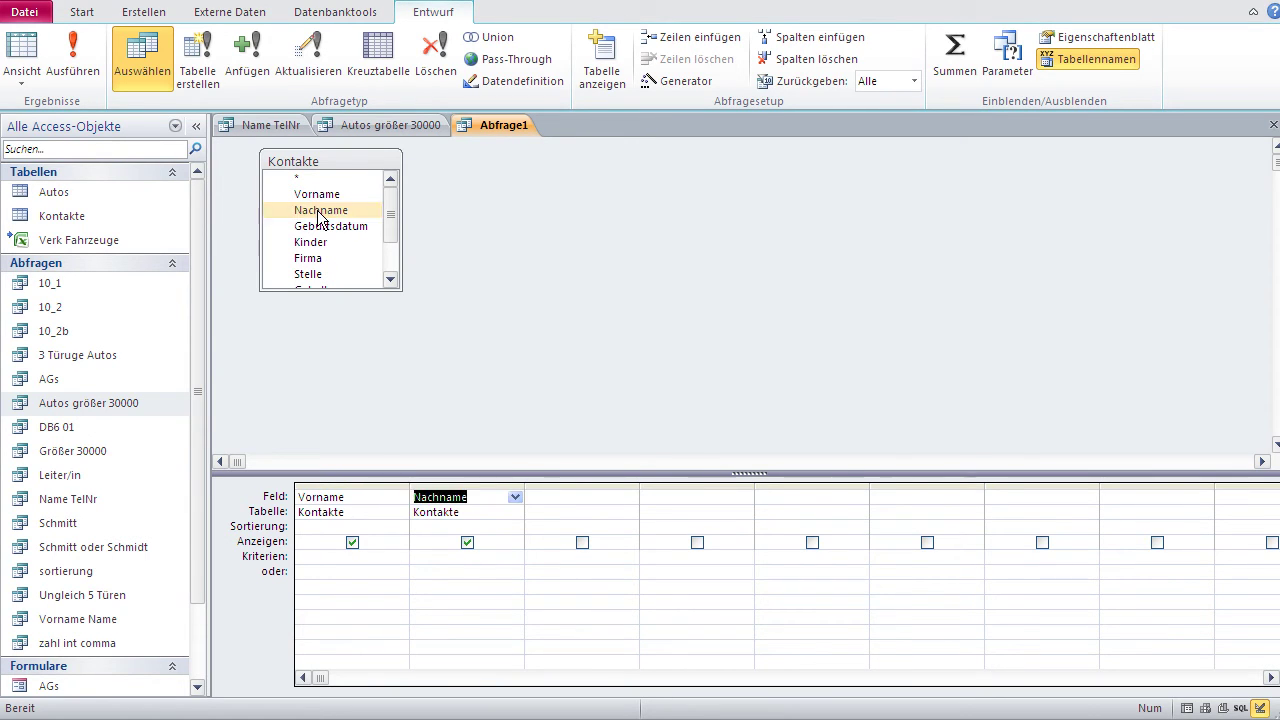
double_click(310, 260)
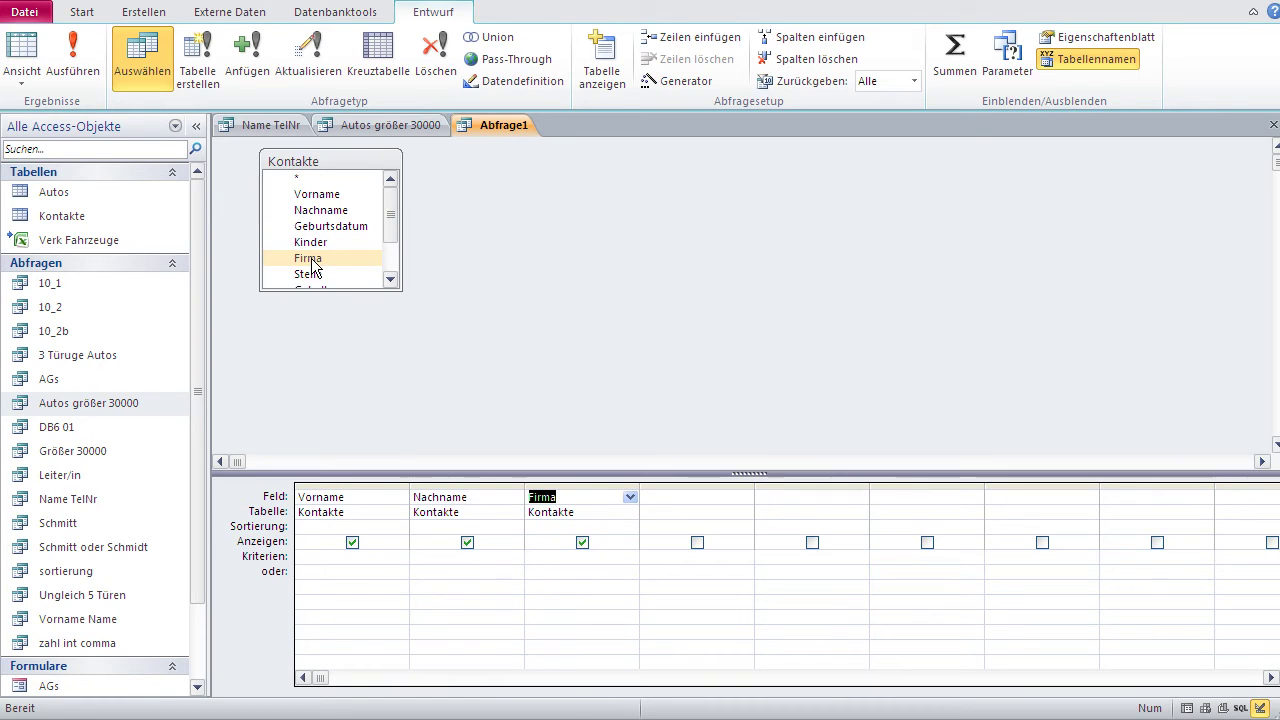
drag(337, 289, 337, 371)
double_click(312, 276)
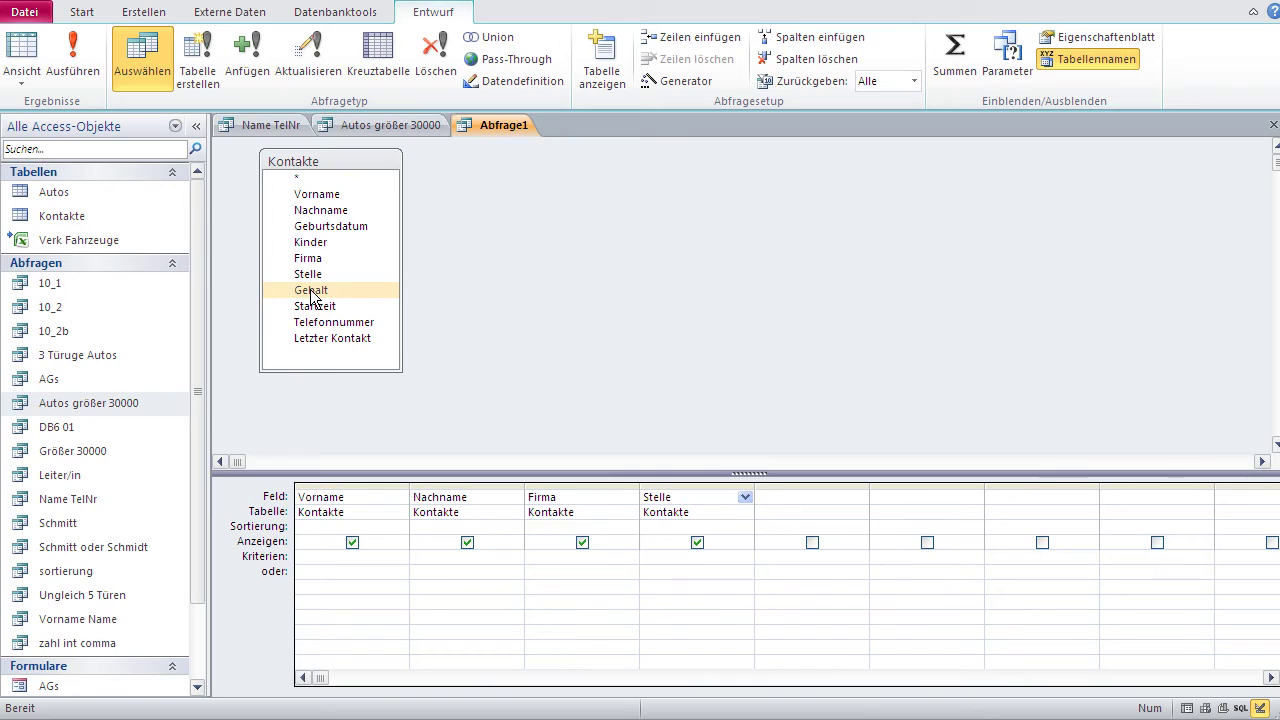
double_click(311, 290)
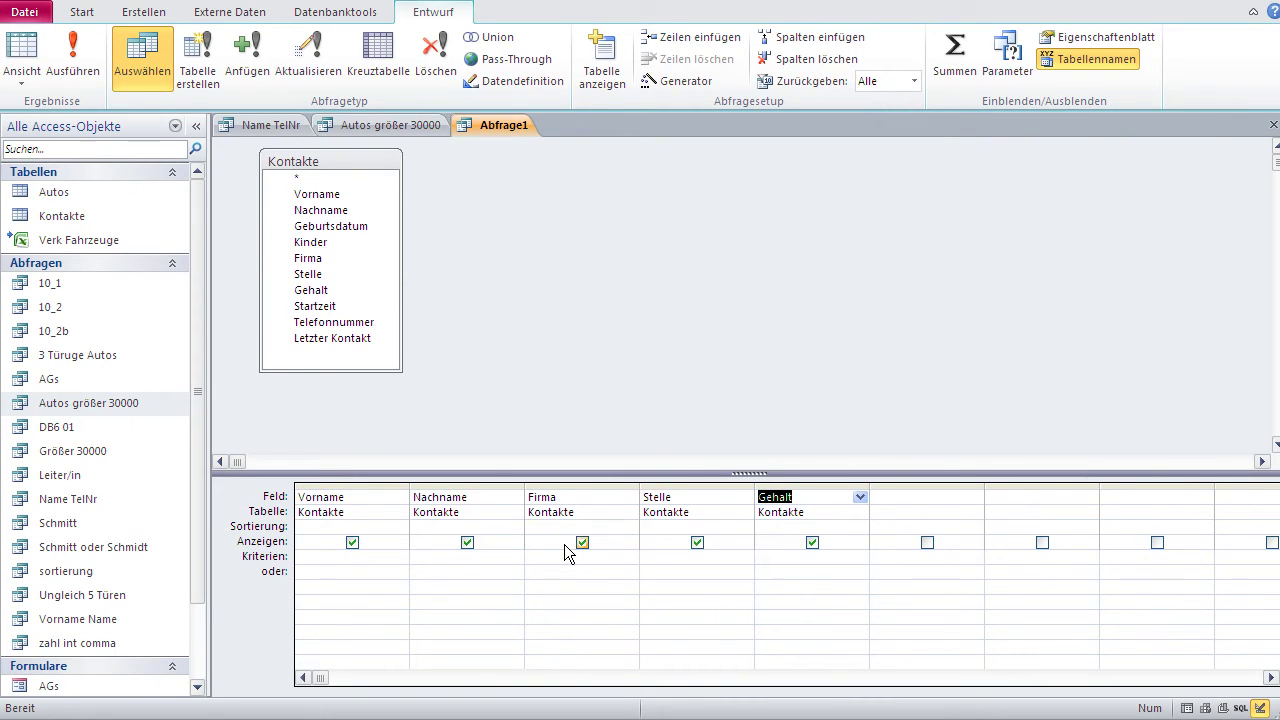
- Set the criterion *leiter* for the Stelle field and display the query results
click(657, 555)
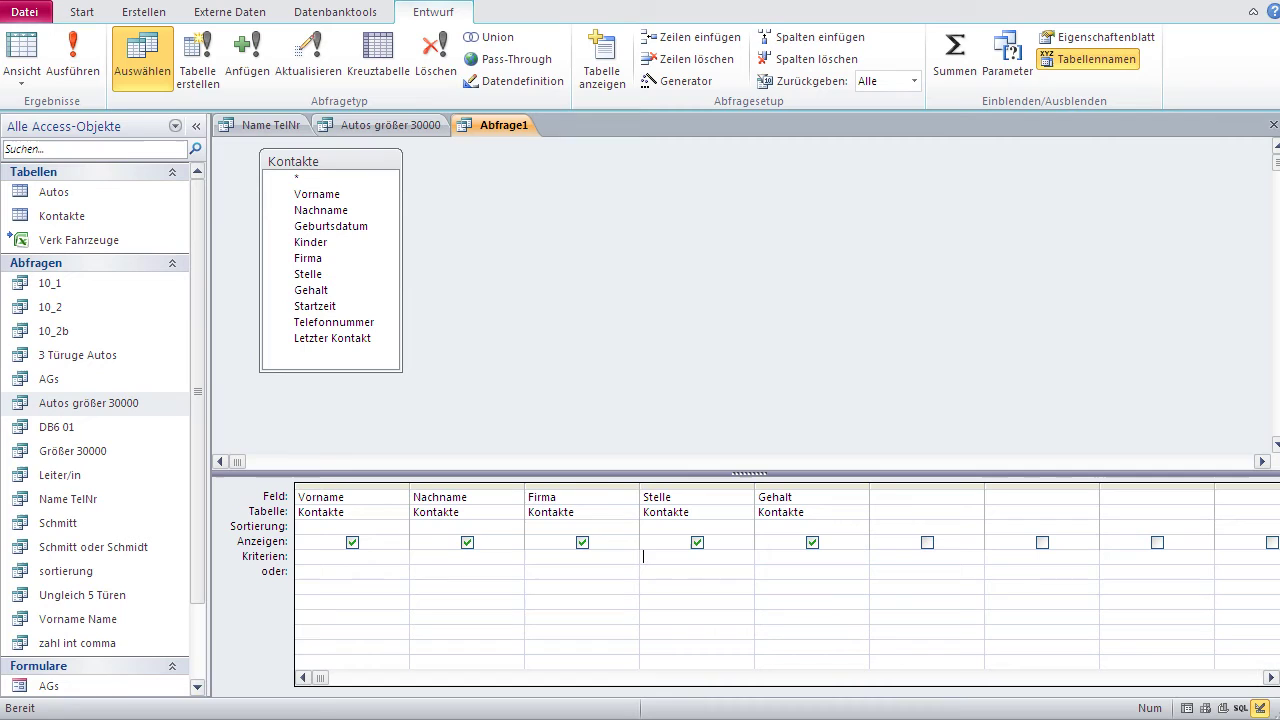
text(leiter*)
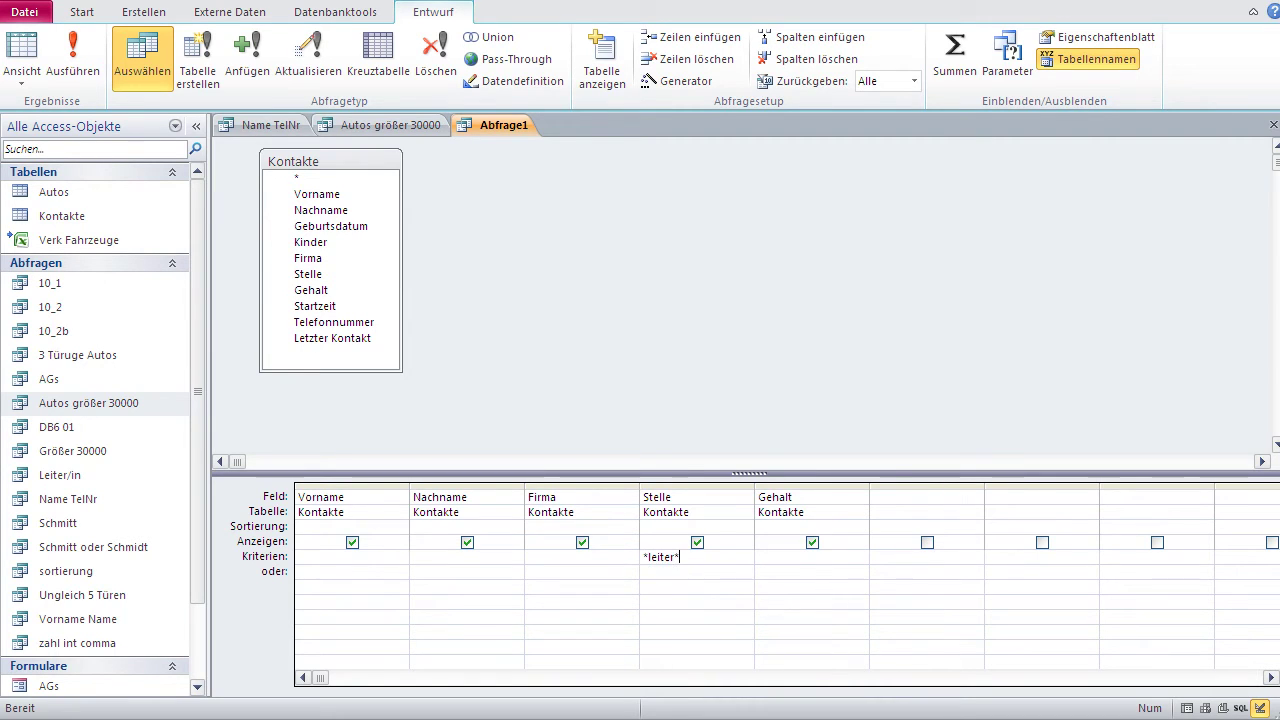
click(655, 584)
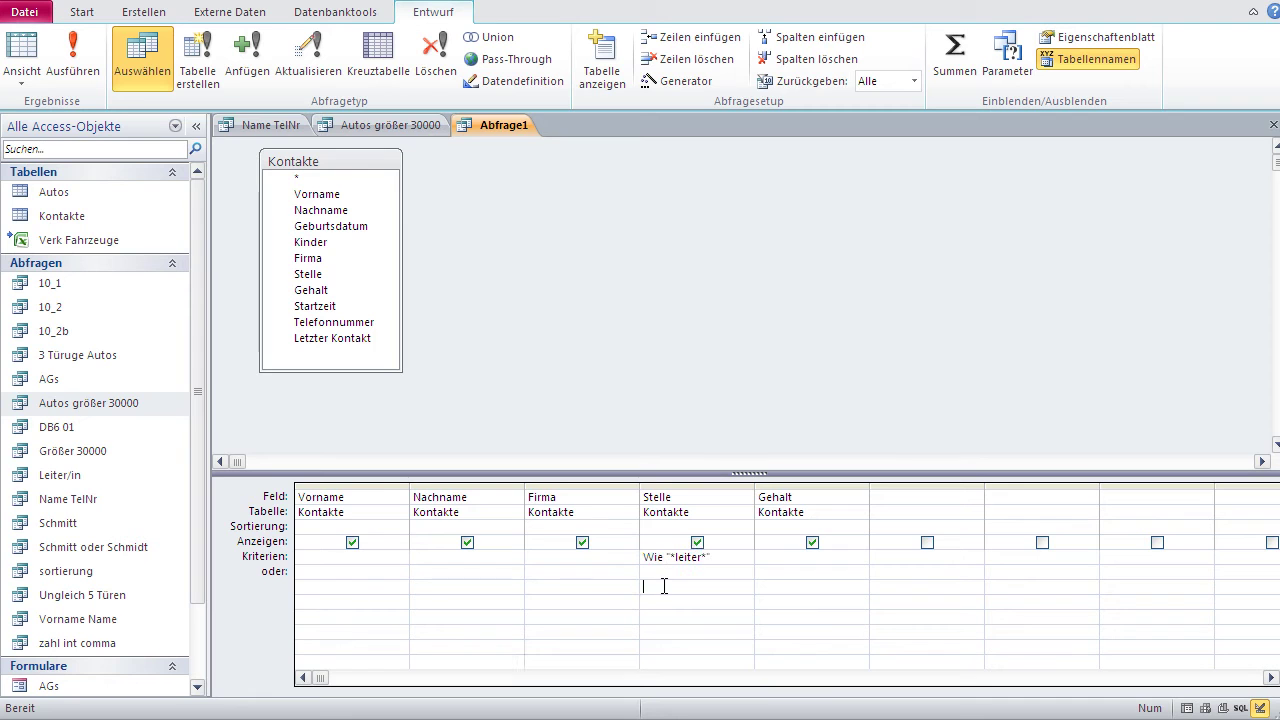
click(23, 50)
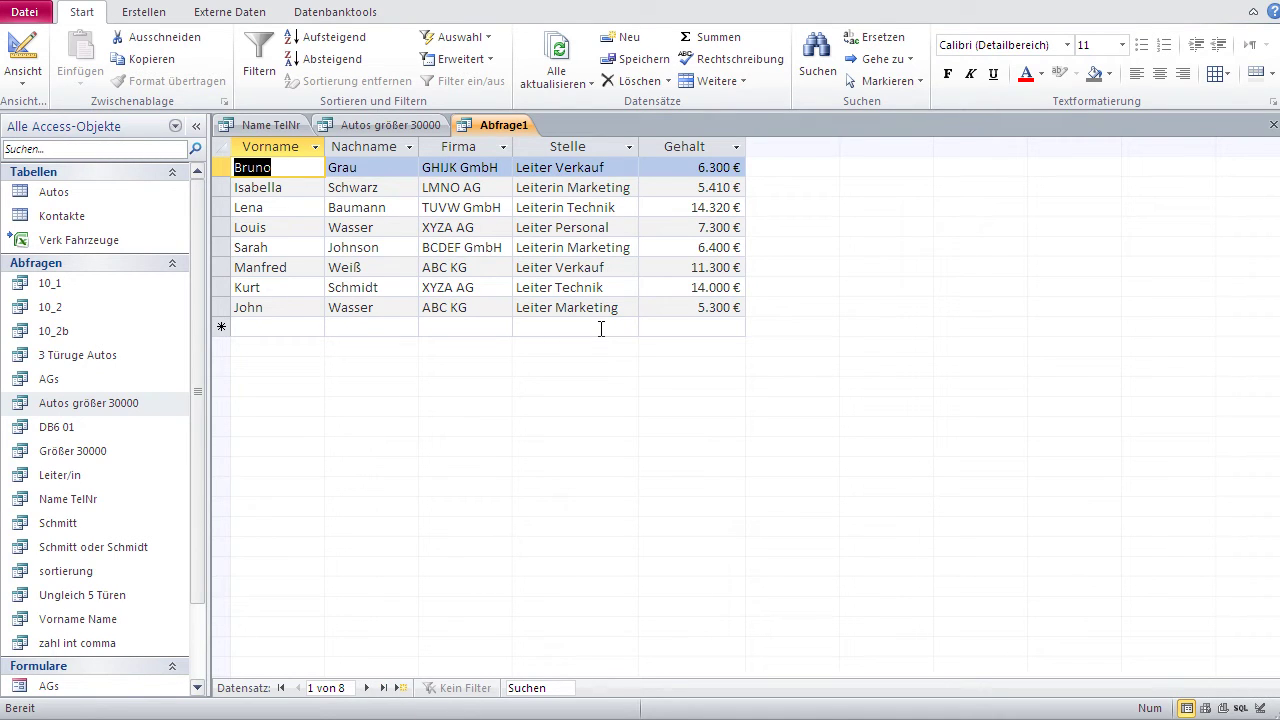
- Return to the query design, set the Gehalt criterion to <10000 alongside the Stelle criterion, and display the results
click(13, 56)
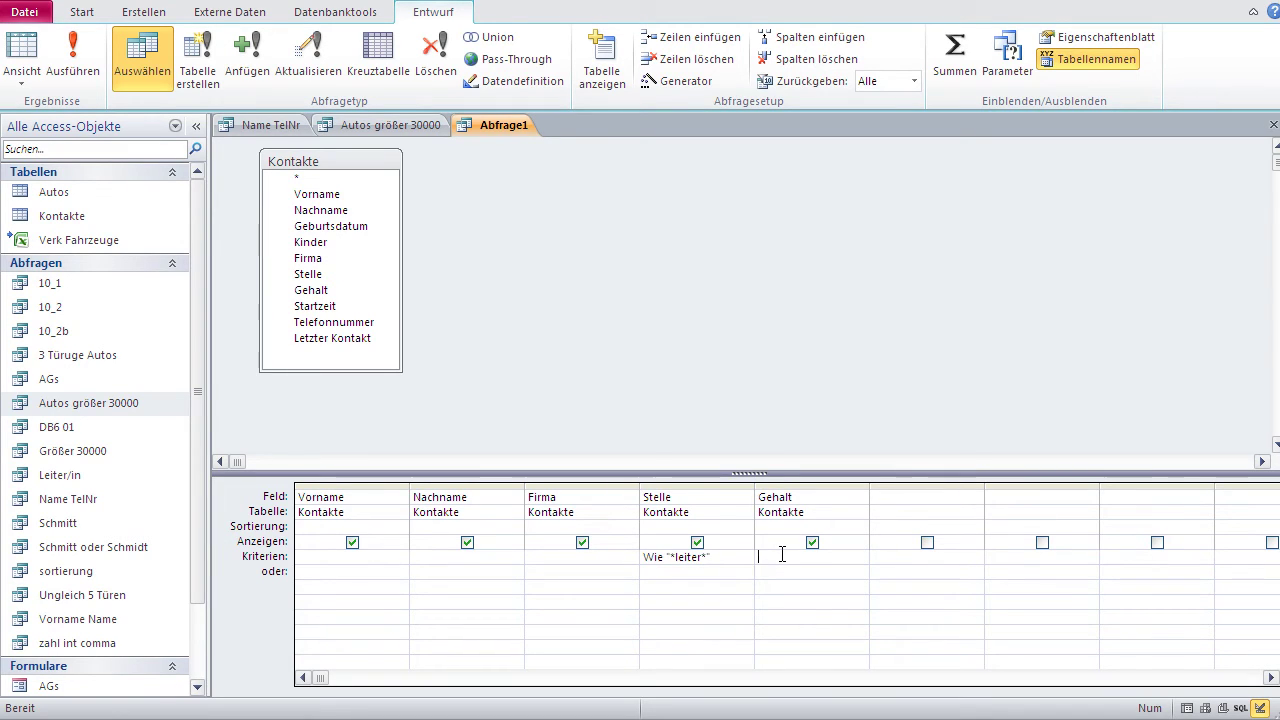
text(<10000)
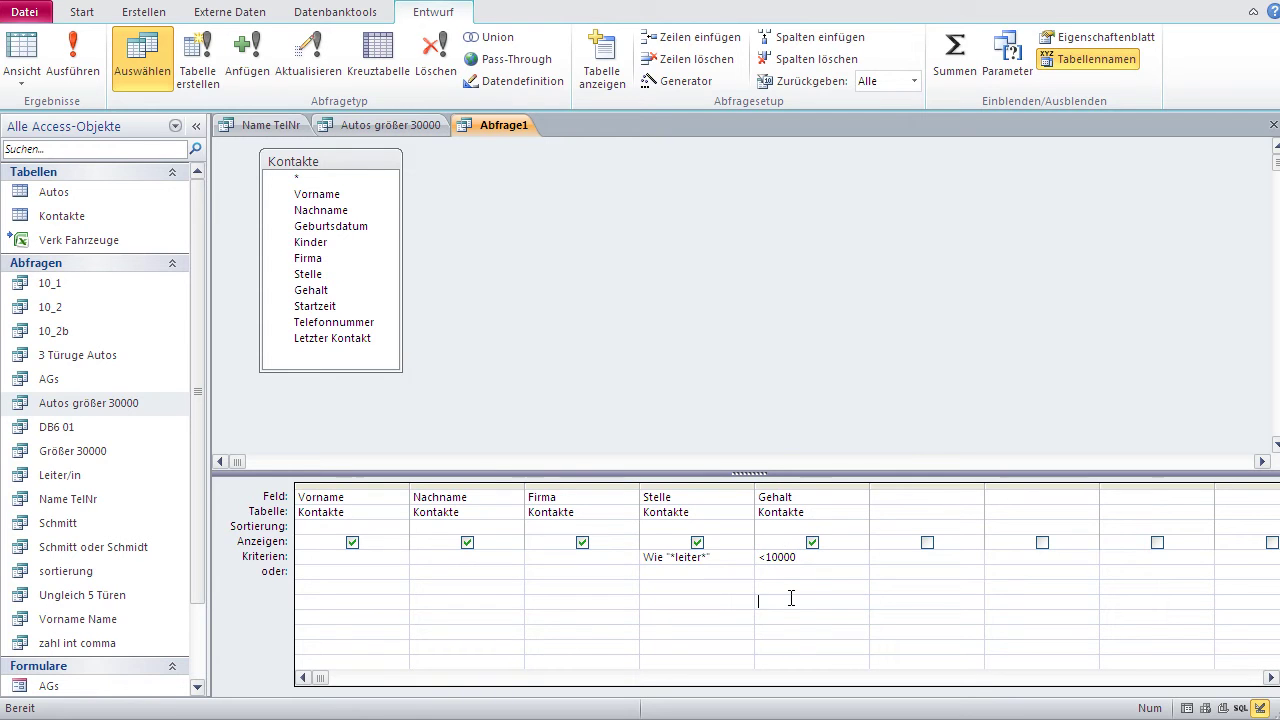
click(791, 598)
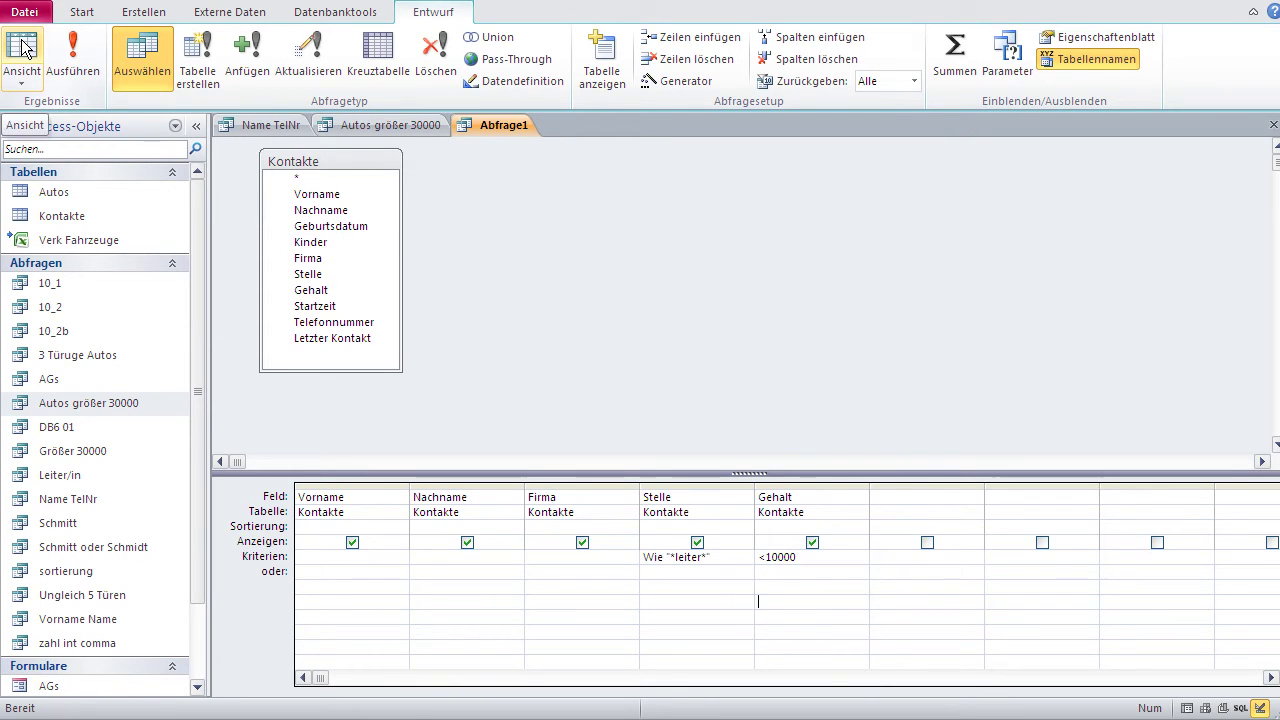
click(22, 48)
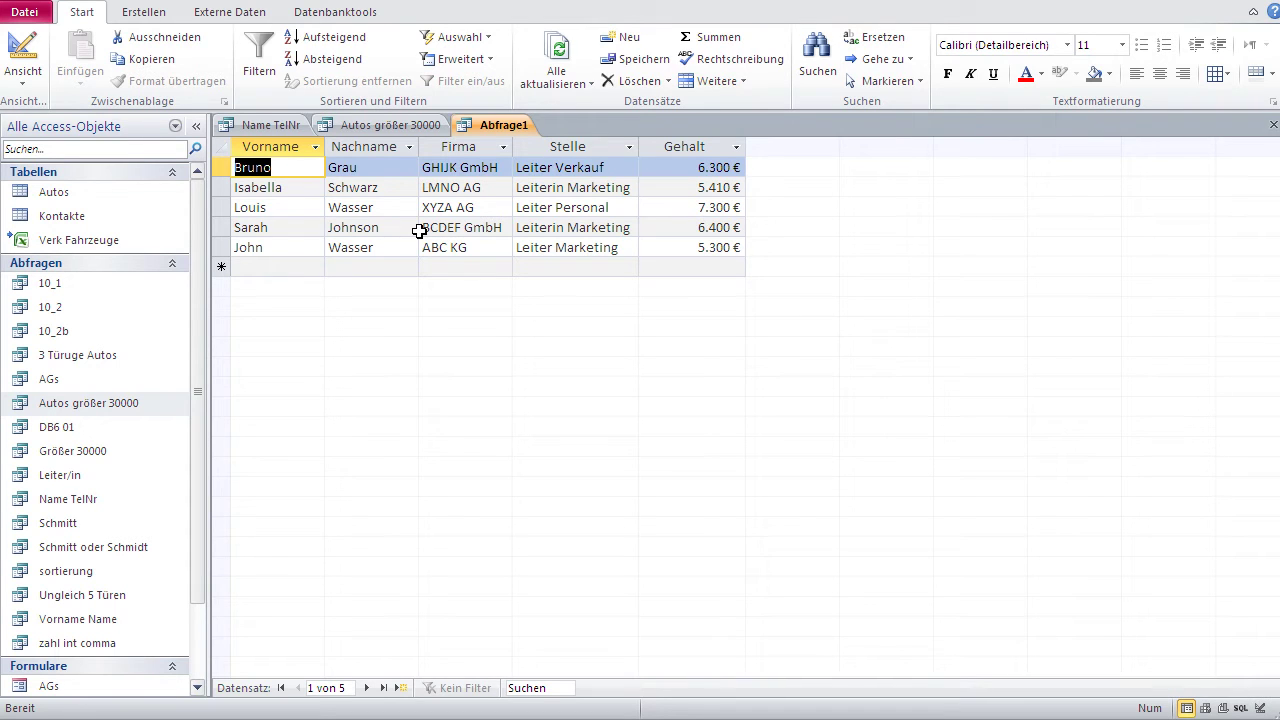
- Try the criterion =ag for the Firma field and display the query results
click(22, 48)
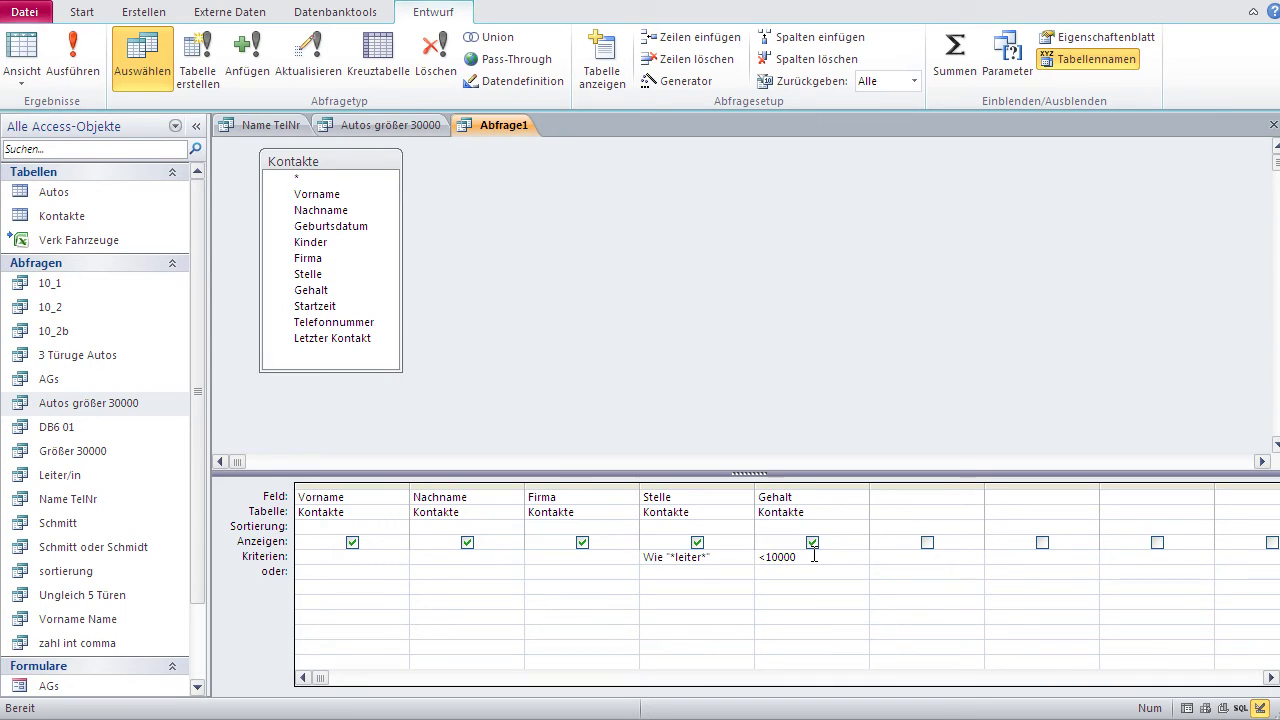
text(=ag)
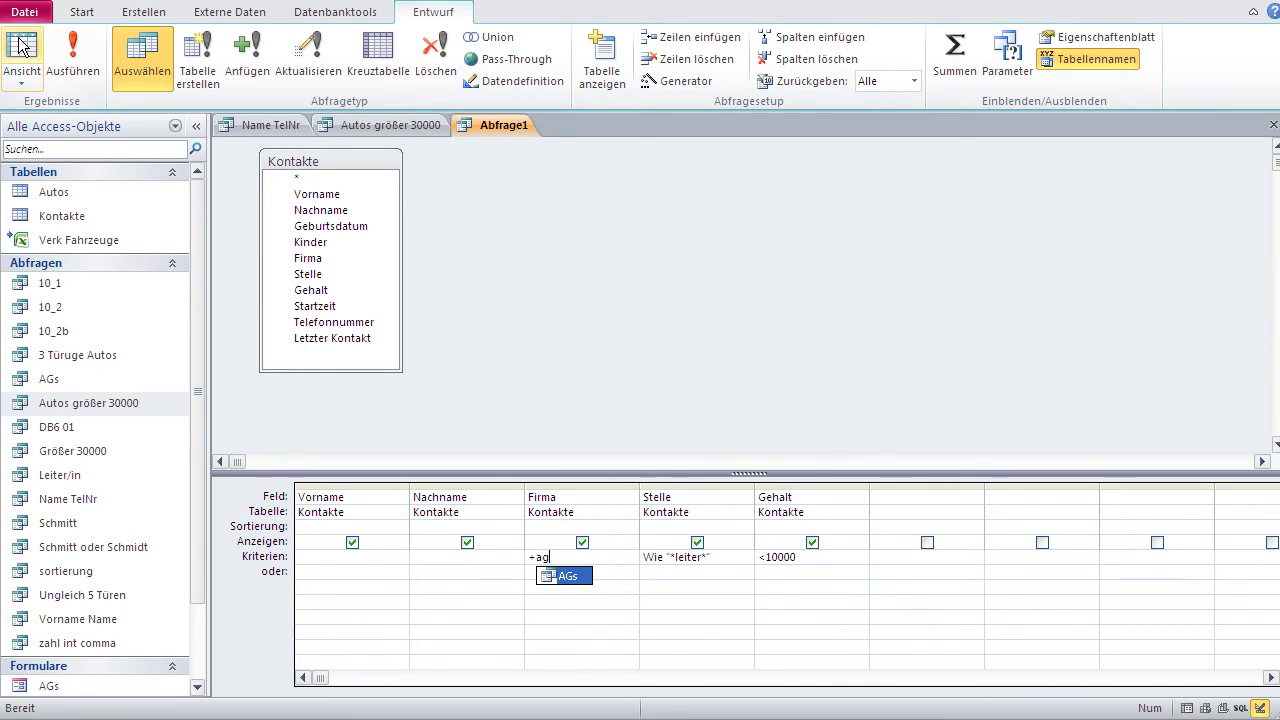
click(19, 45)
click(19, 45)
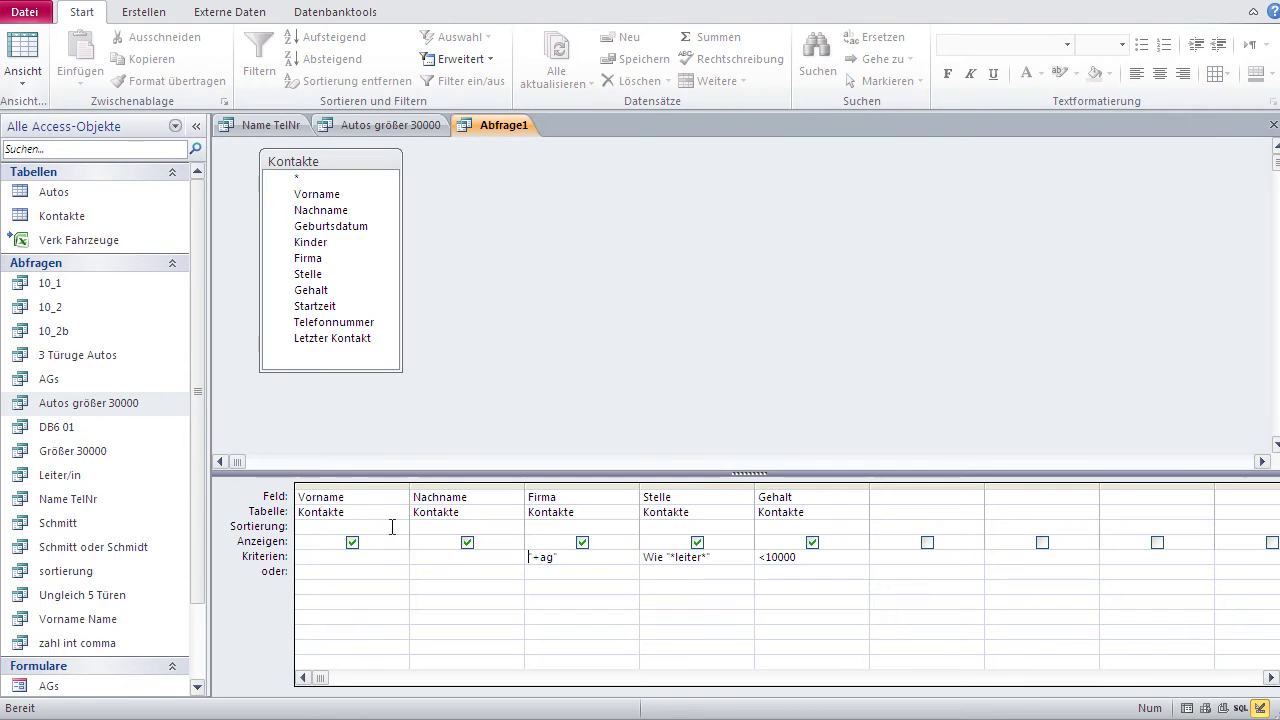
- Set the Firma criterion to *ag and display the query results
text(*)
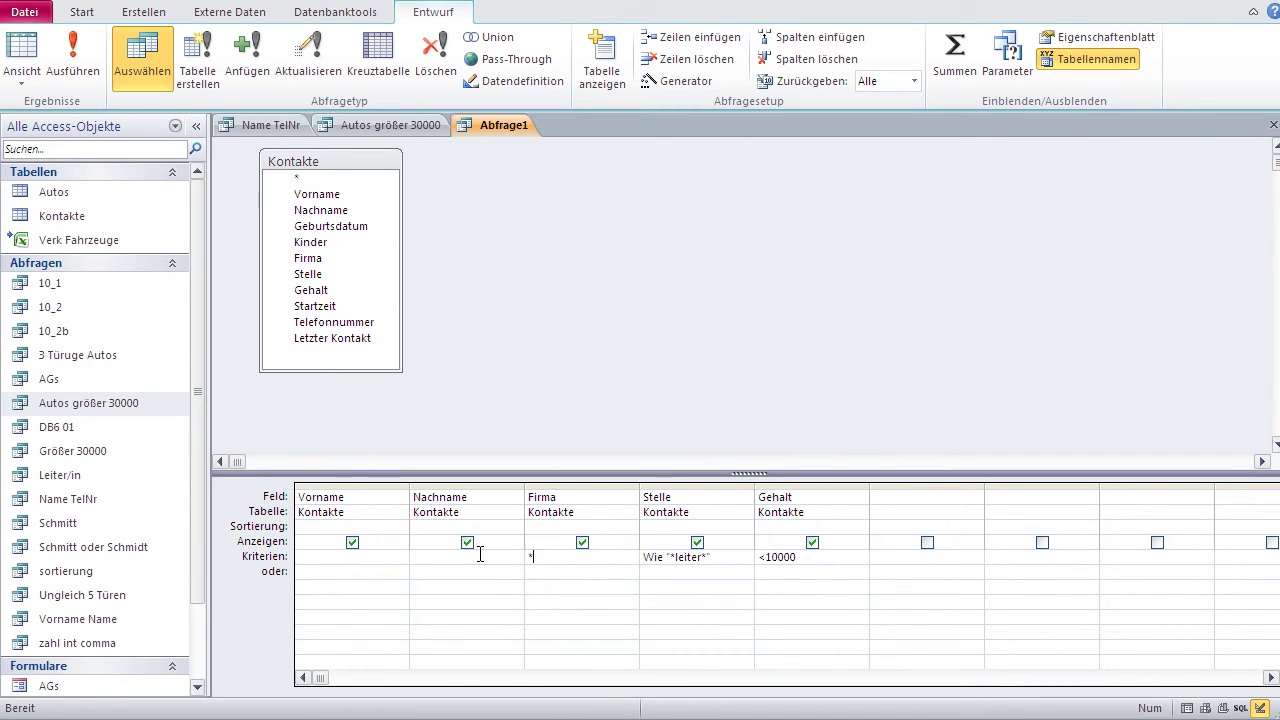
text(ag)
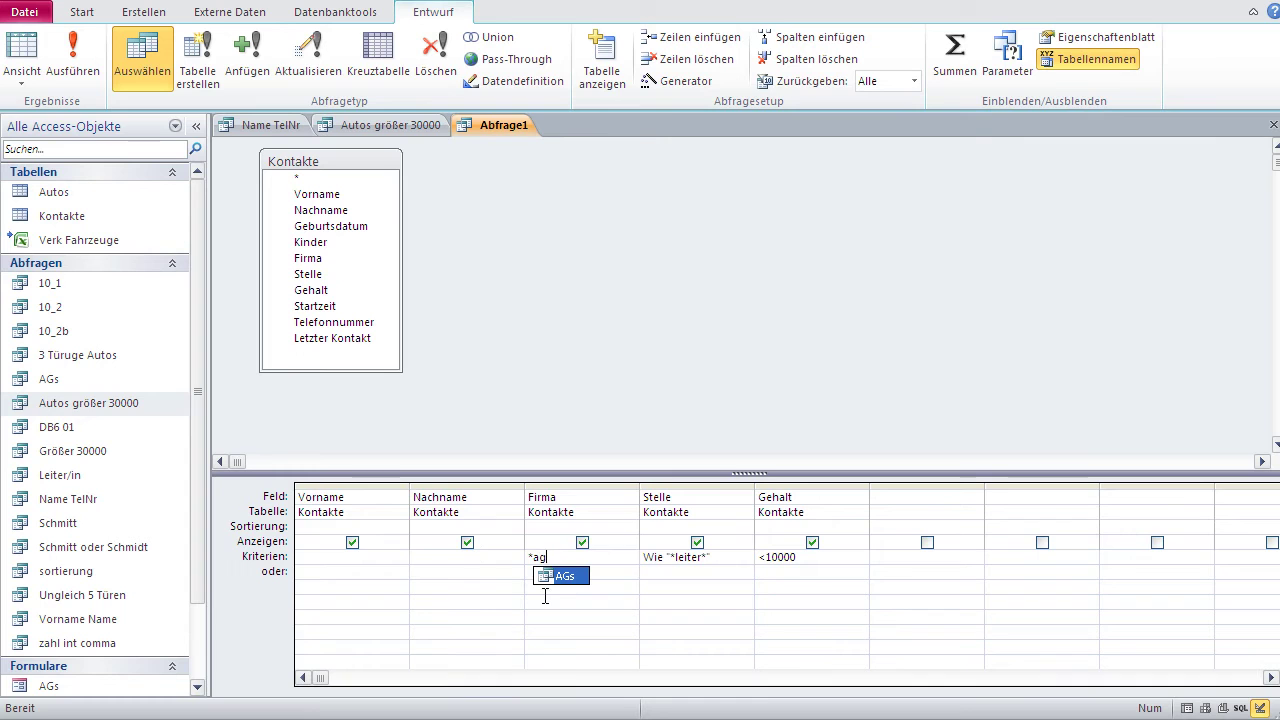
click(545, 595)
click(24, 55)
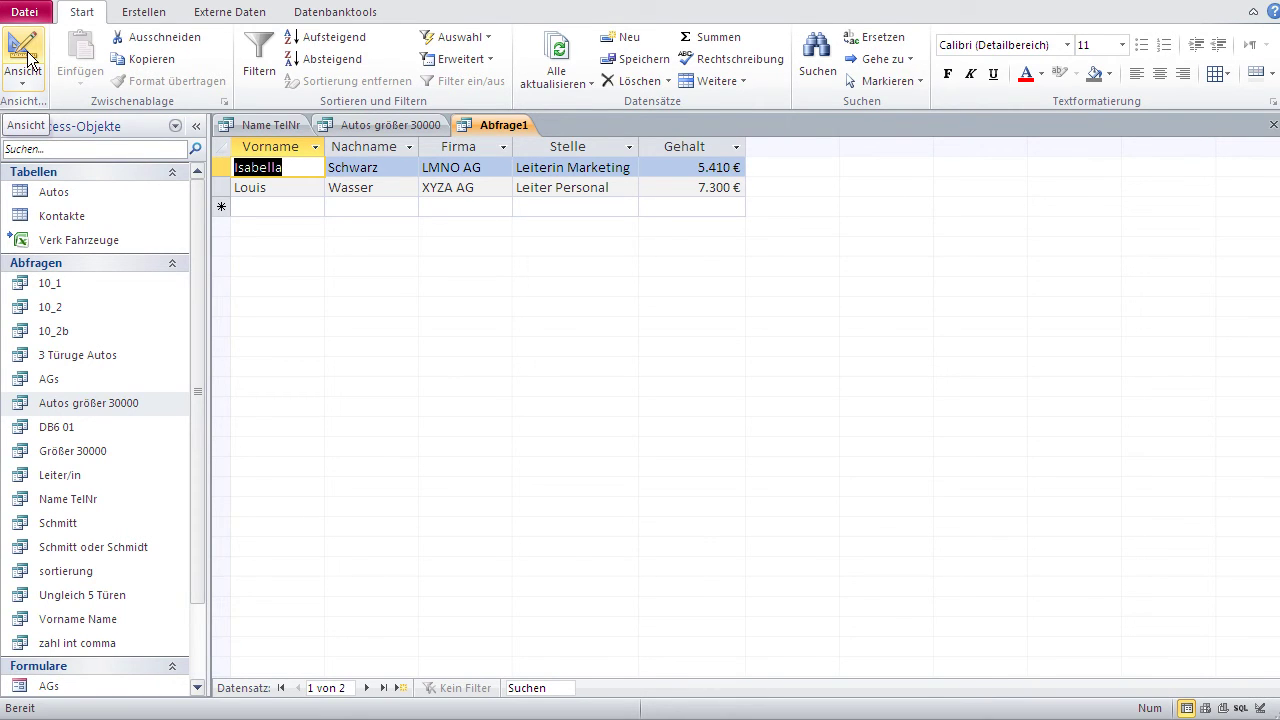
- Move the Stelle criterion Wie "*leiter*" down to the first alternative (oder) row and display the query results
click(27, 62)
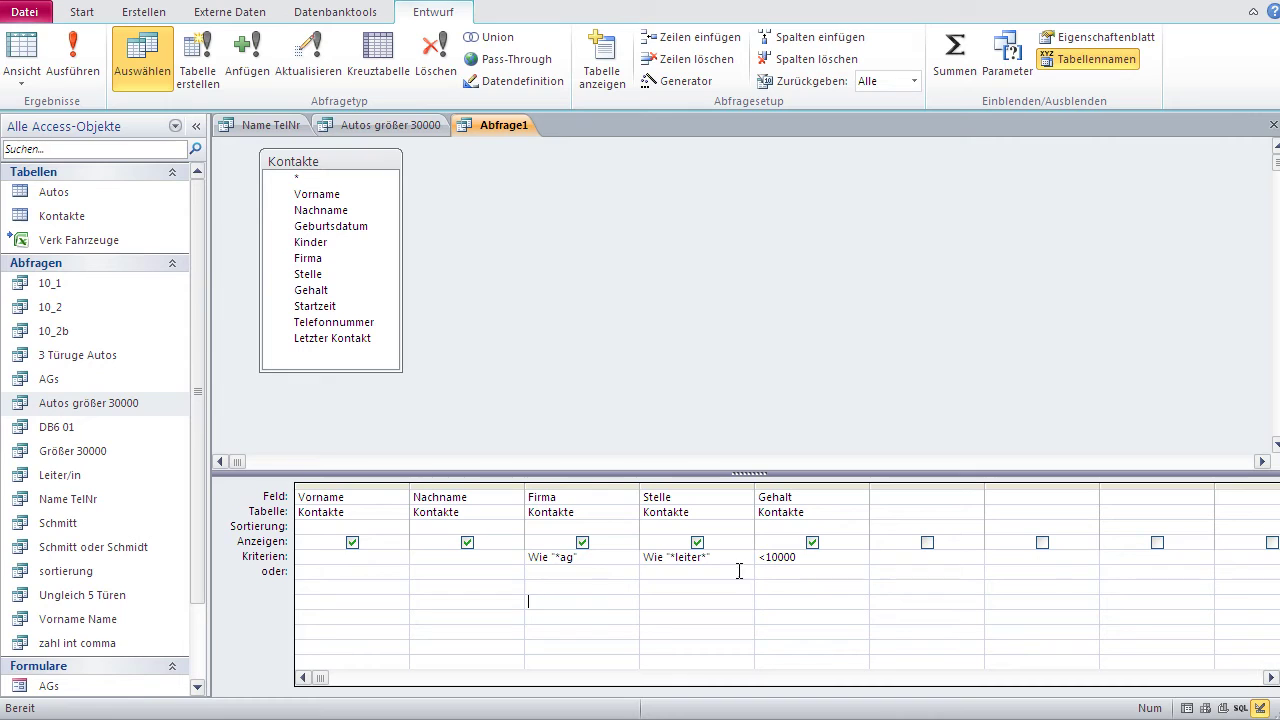
drag(724, 556, 634, 553)
key(ctrl+c)
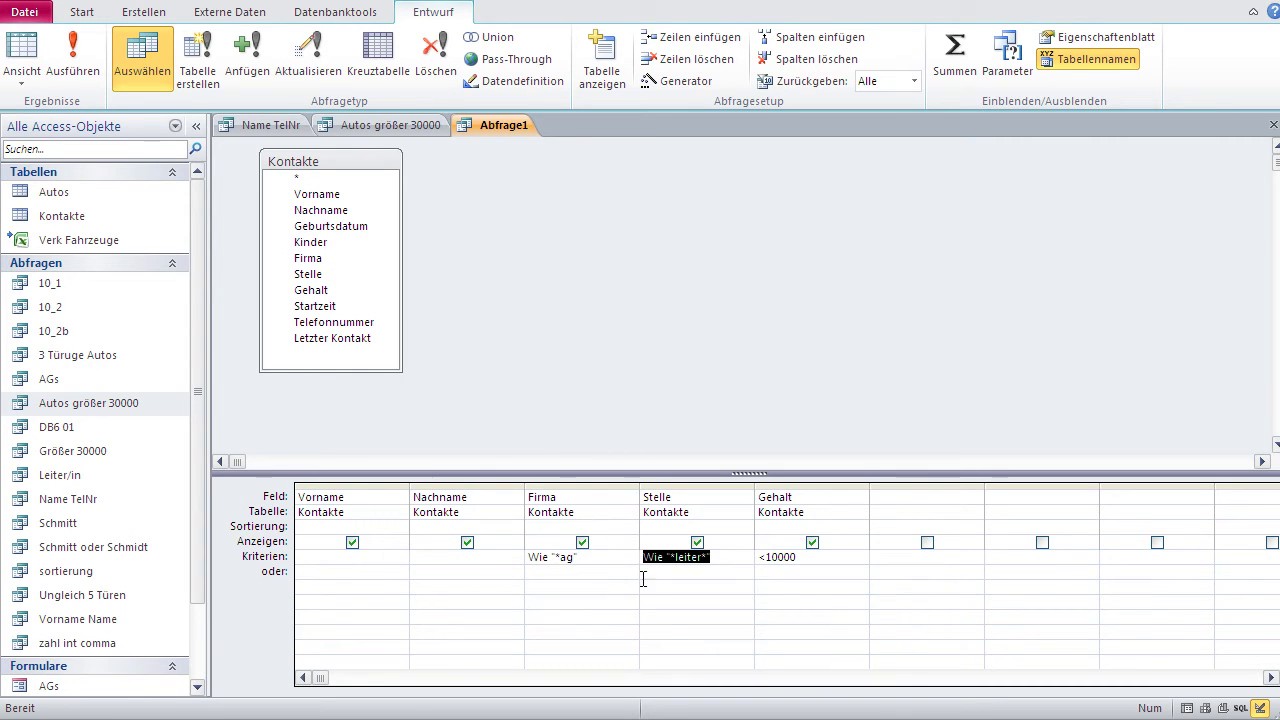
key(Delete)
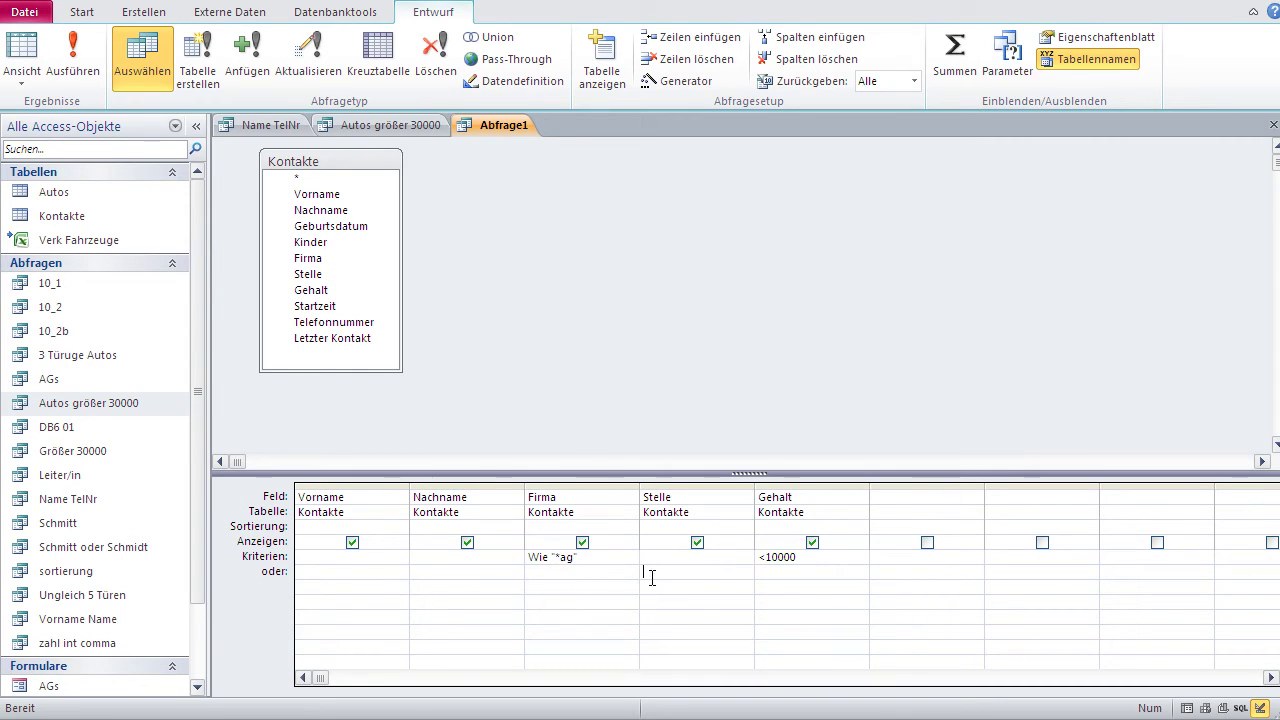
key(ctrl+v)
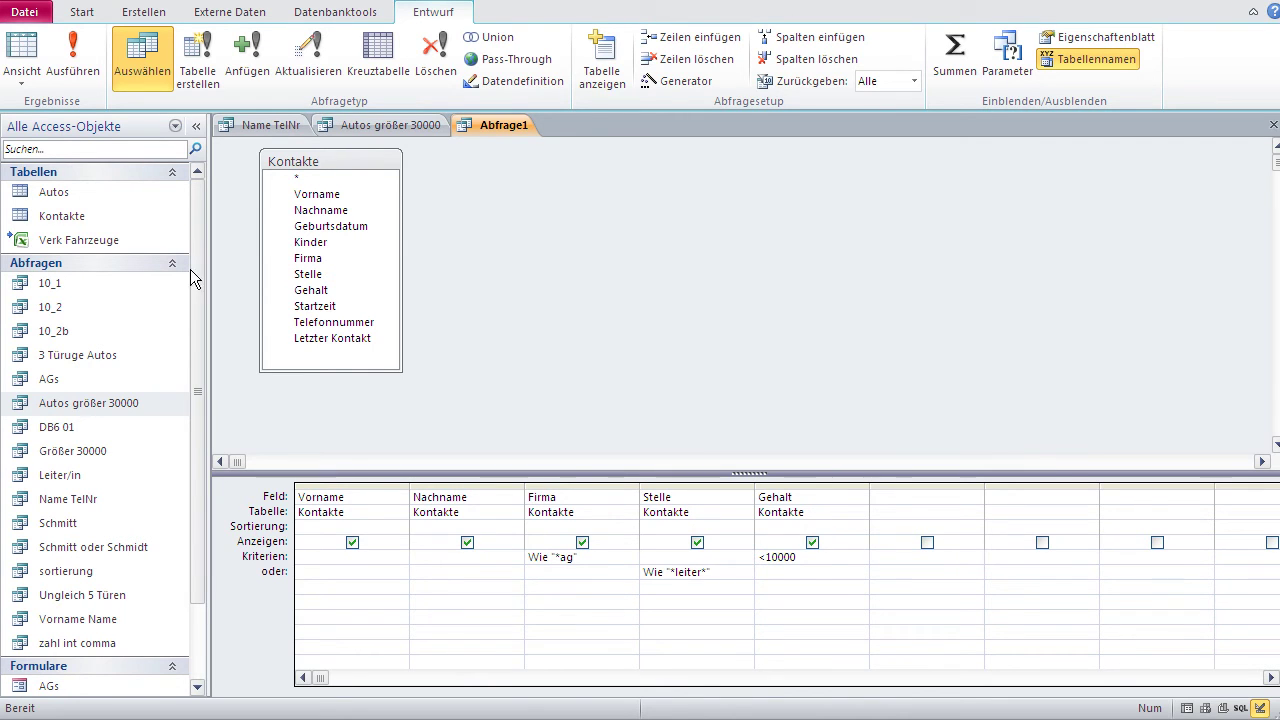
click(19, 50)
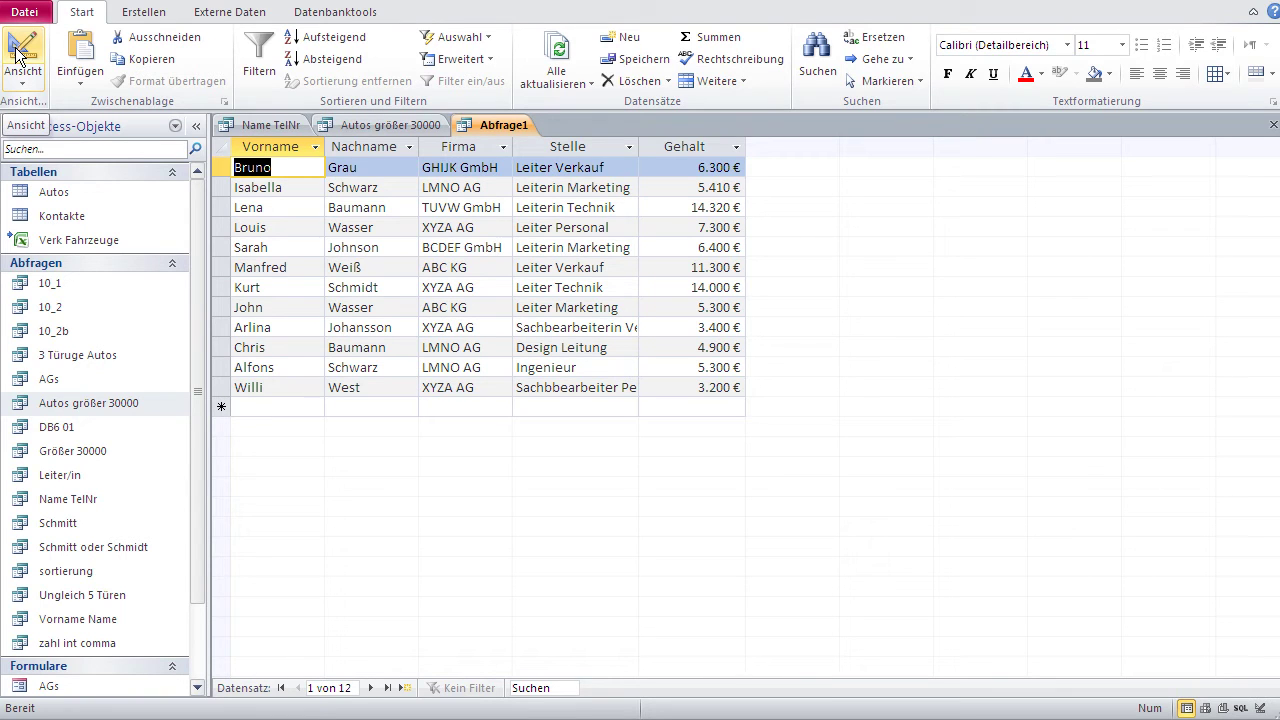
- Move the Gehalt criterion <10000 to its own row below the Stelle condition and display the query results
click(17, 55)
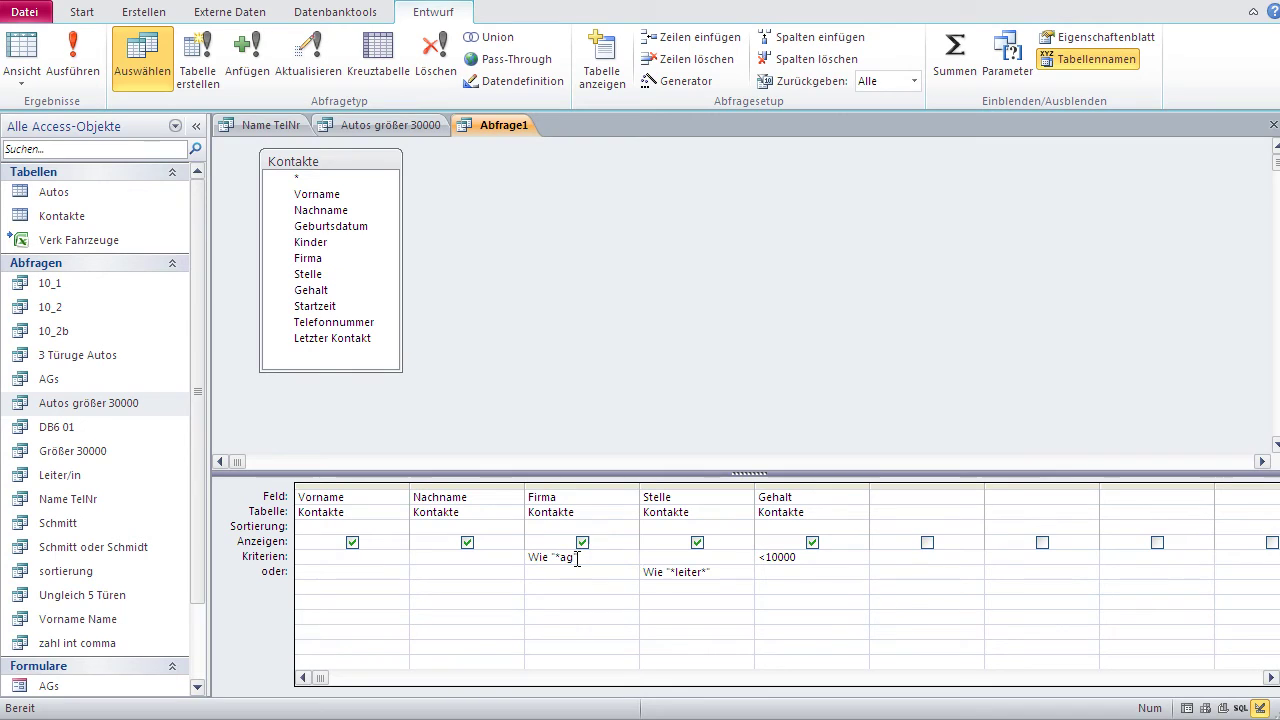
click(722, 575)
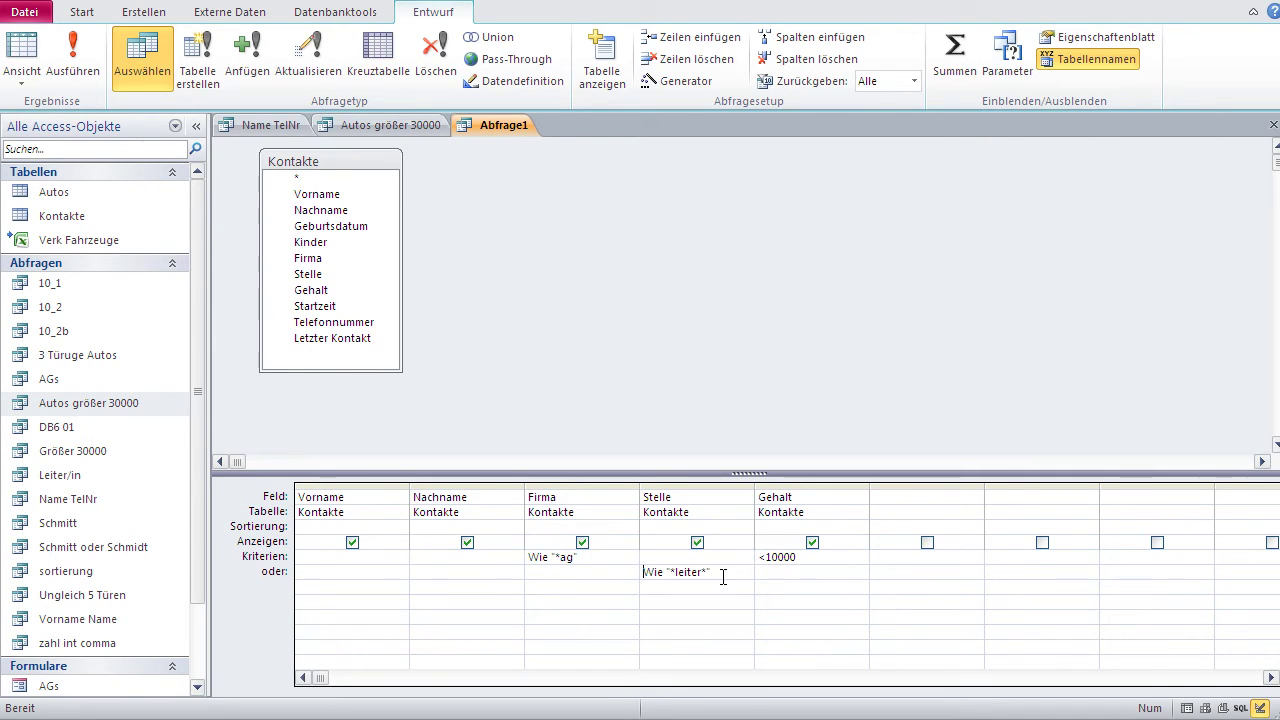
double_click(818, 558)
key(Delete)
click(775, 587)
text(<10000)
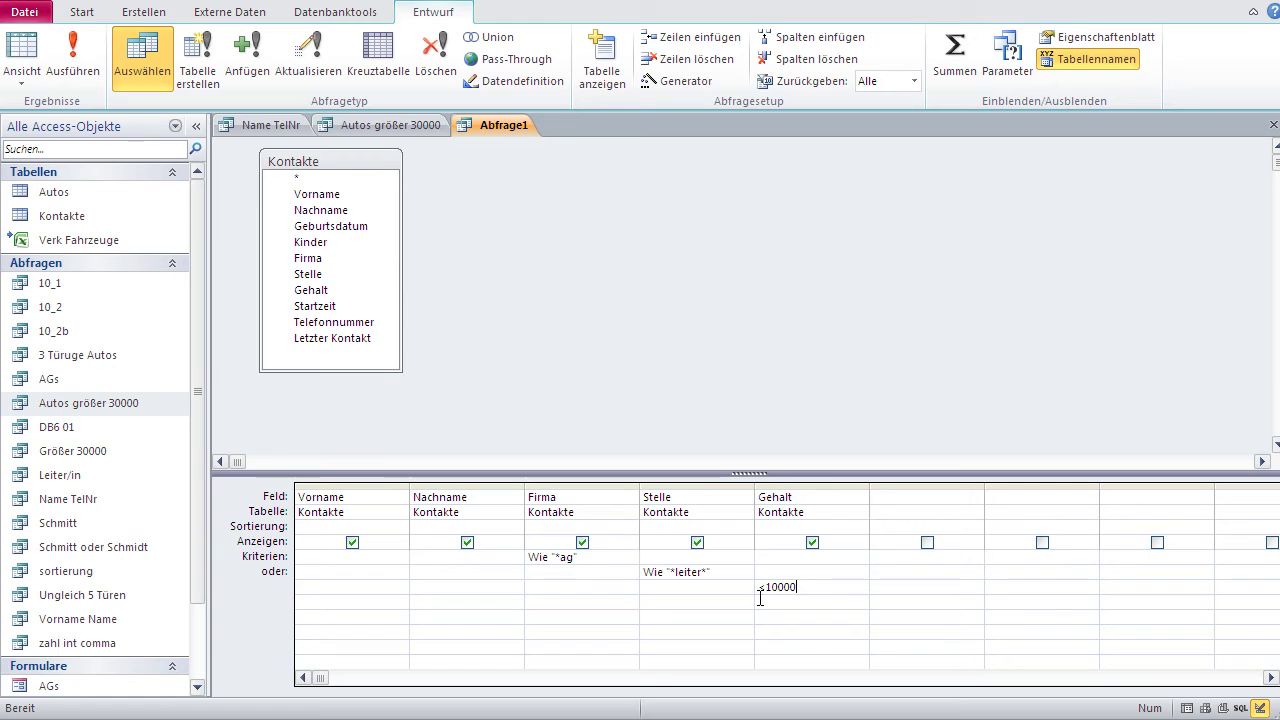
click(28, 56)
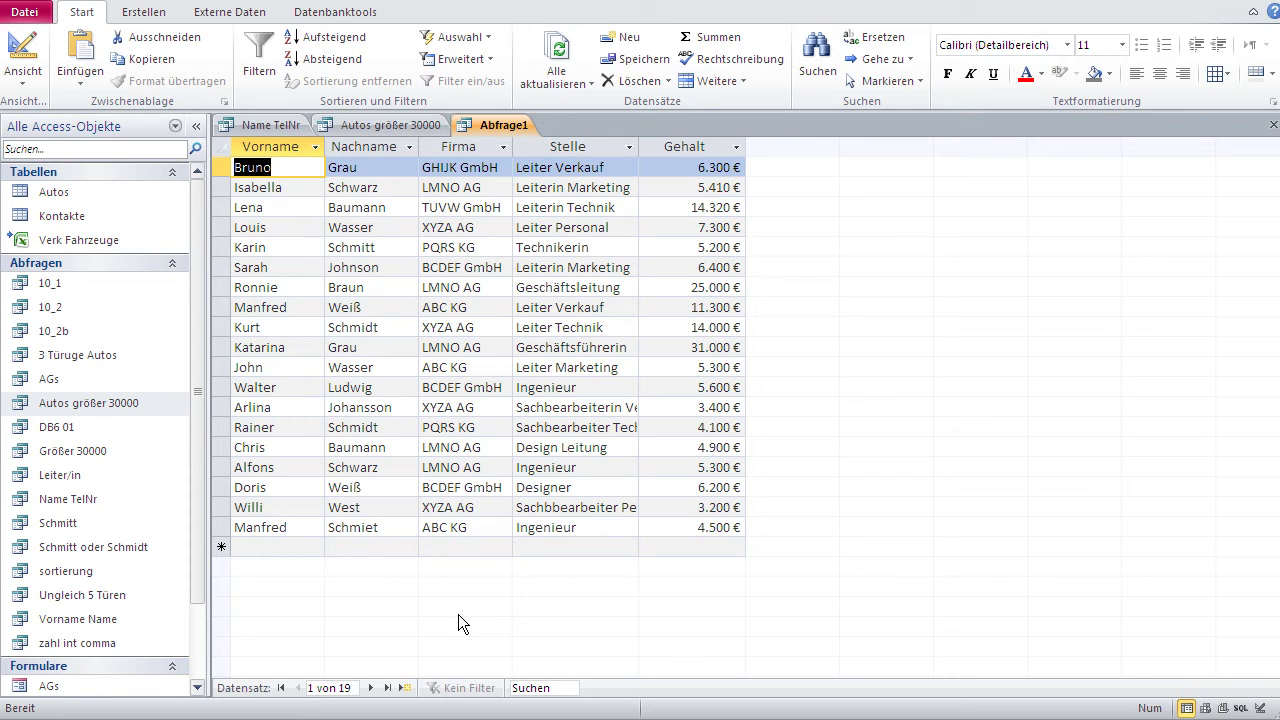
- Return the contacts query to design view and create a new query design based on the Autos table
click(25, 55)
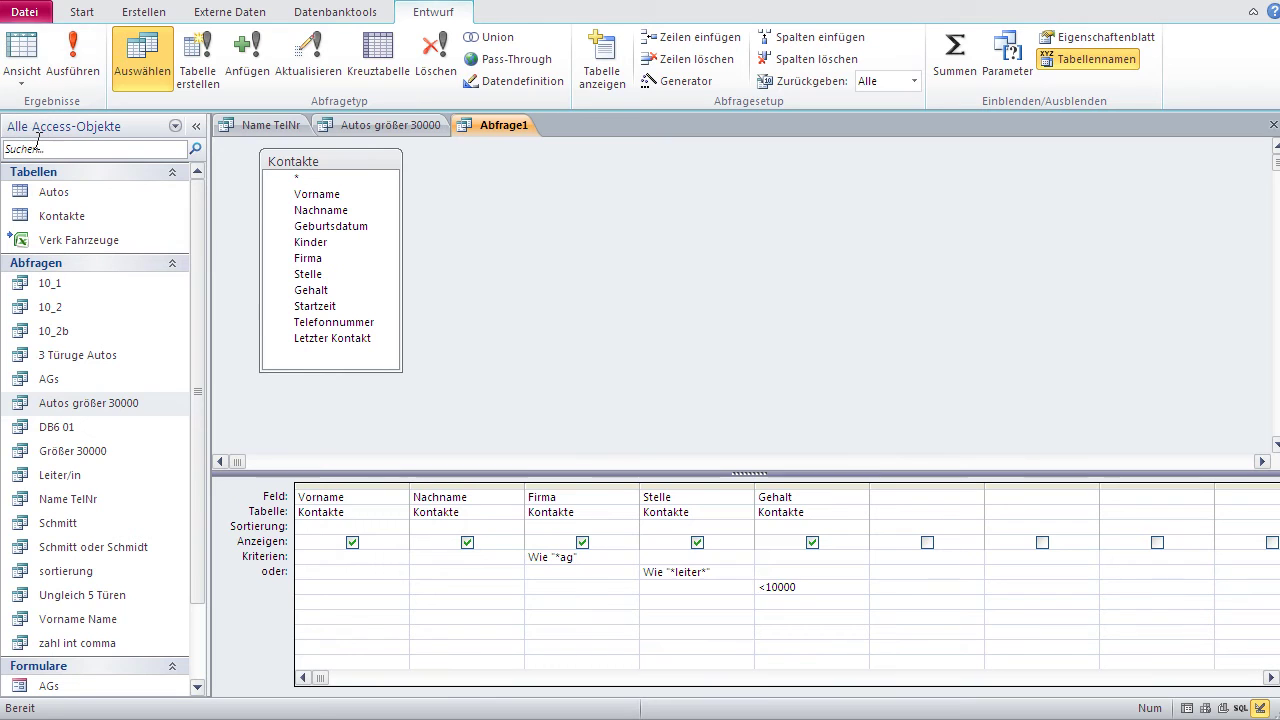
click(141, 14)
click(481, 60)
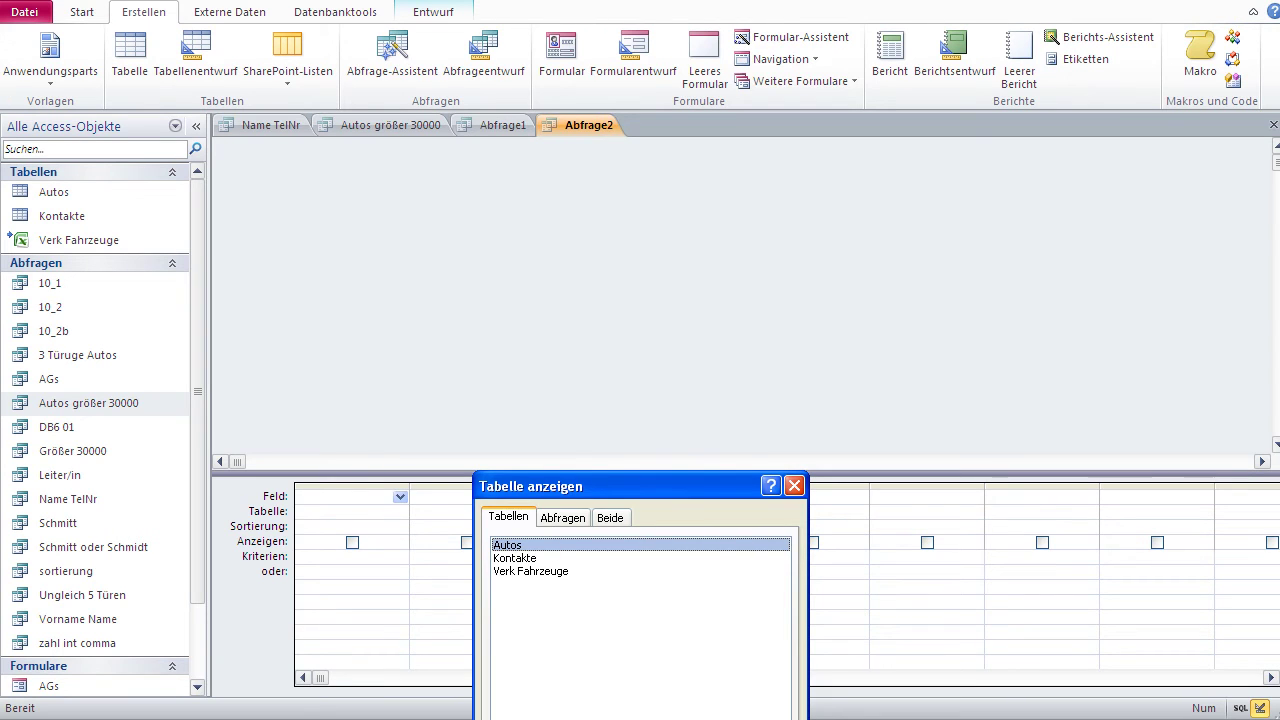
key(Return)
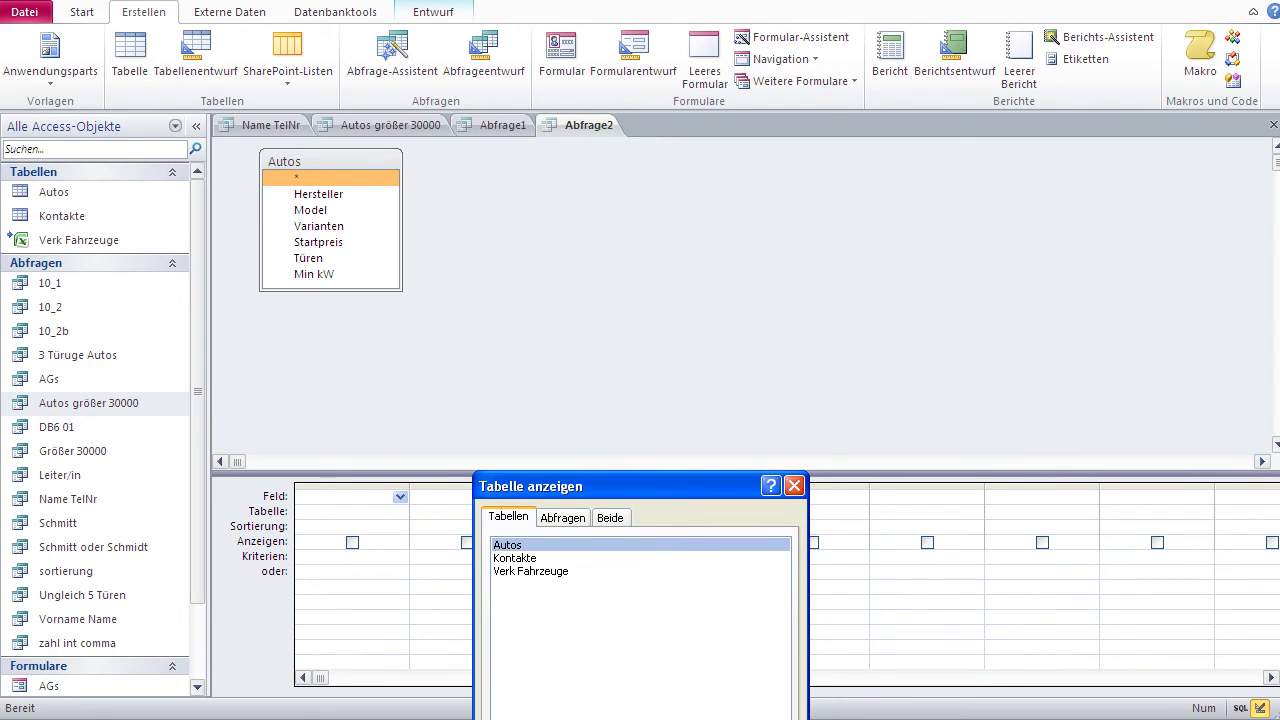
key(Escape)
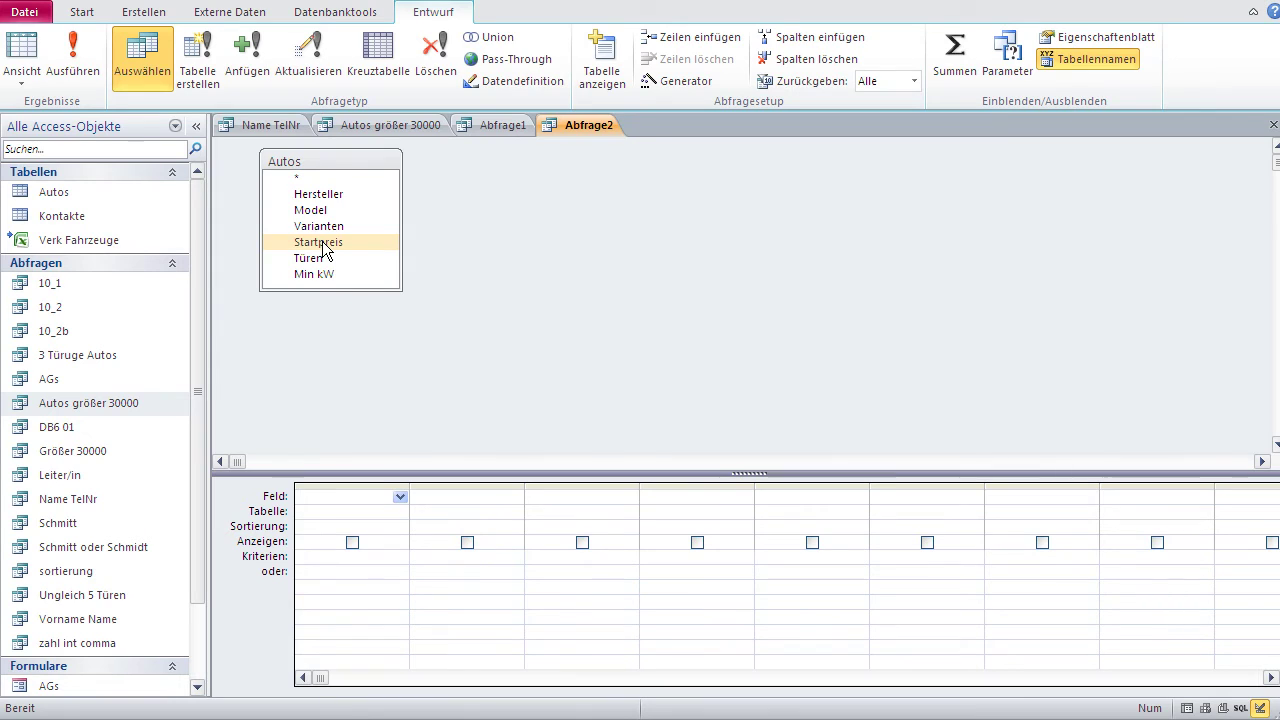
- Add the fields Hersteller, Model, Startpreis, Türen and Min kW from the Autos table to the query
click(318, 196)
double_click(316, 196)
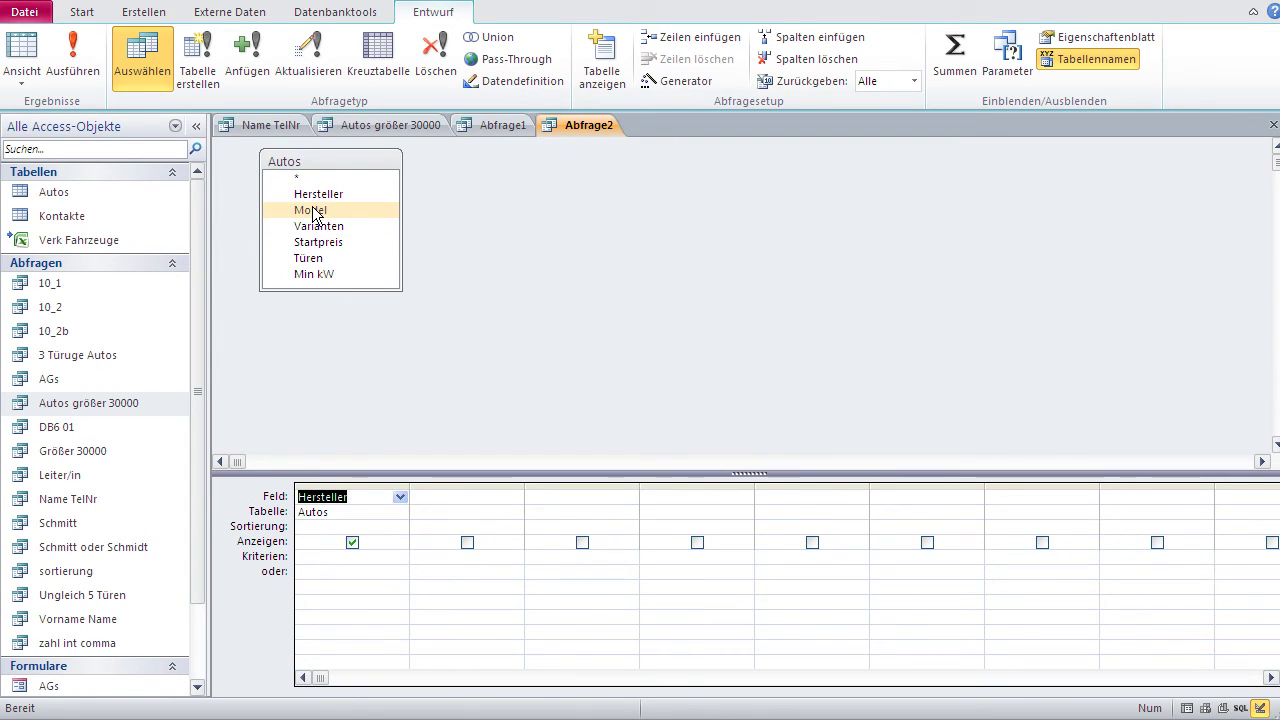
double_click(310, 210)
double_click(328, 243)
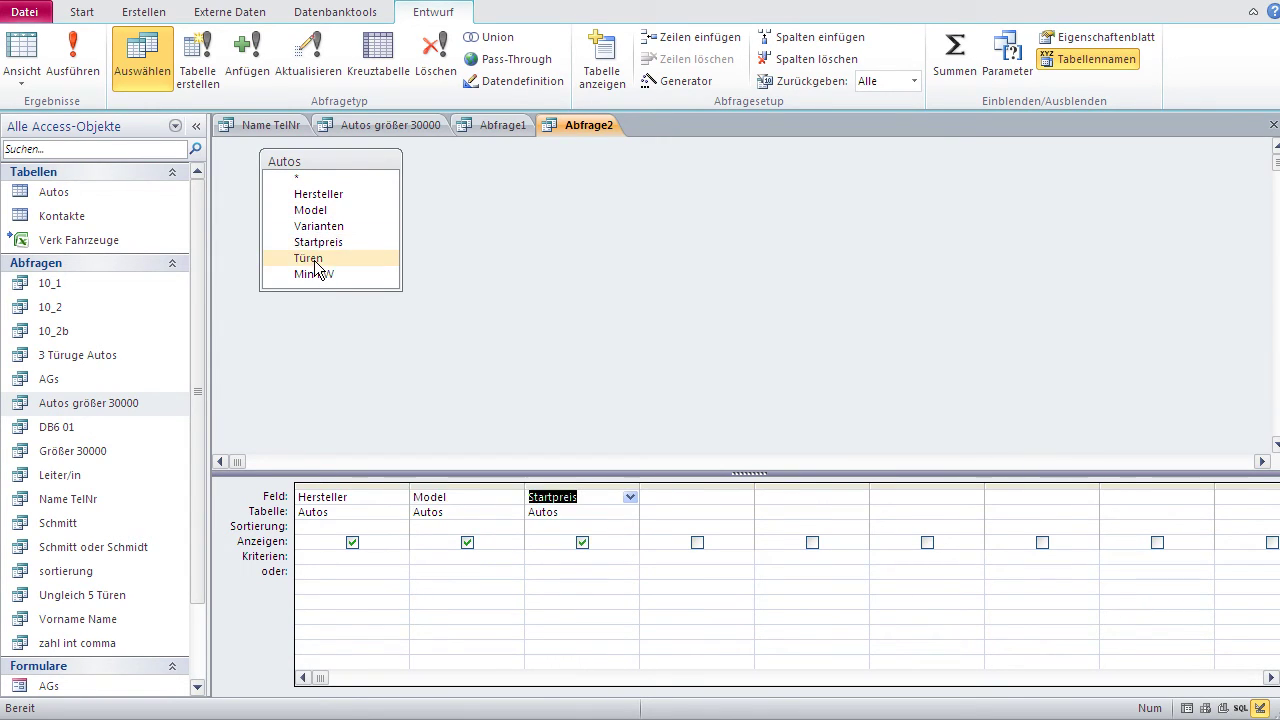
double_click(312, 259)
double_click(312, 275)
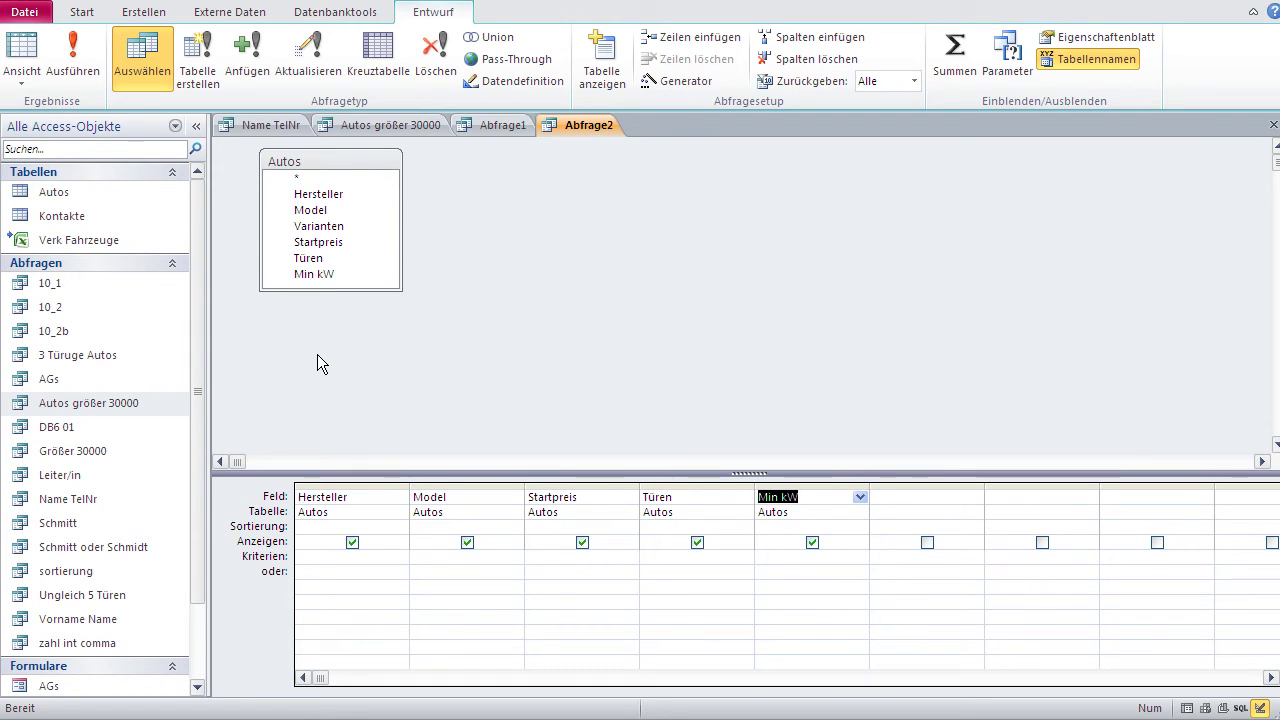
- Set the Hersteller criterion to "ford" and look through the query results
click(354, 557)
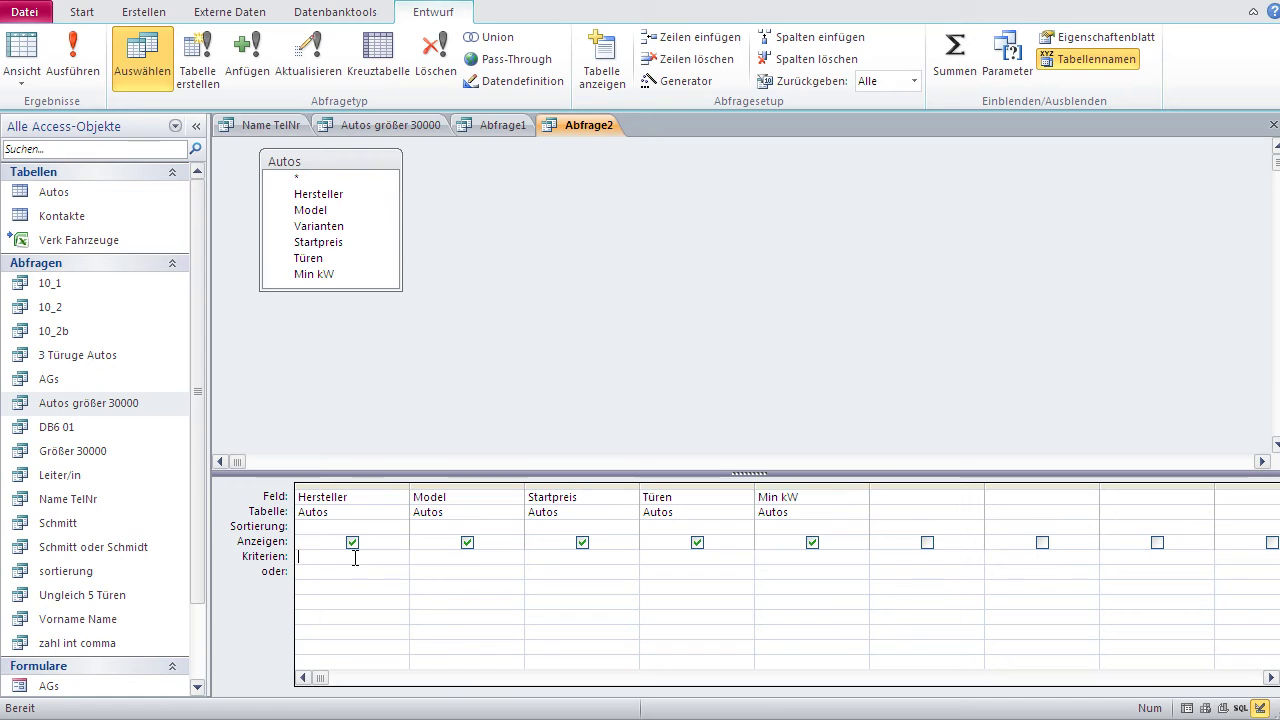
text(ford)
key(Tab)
click(22, 55)
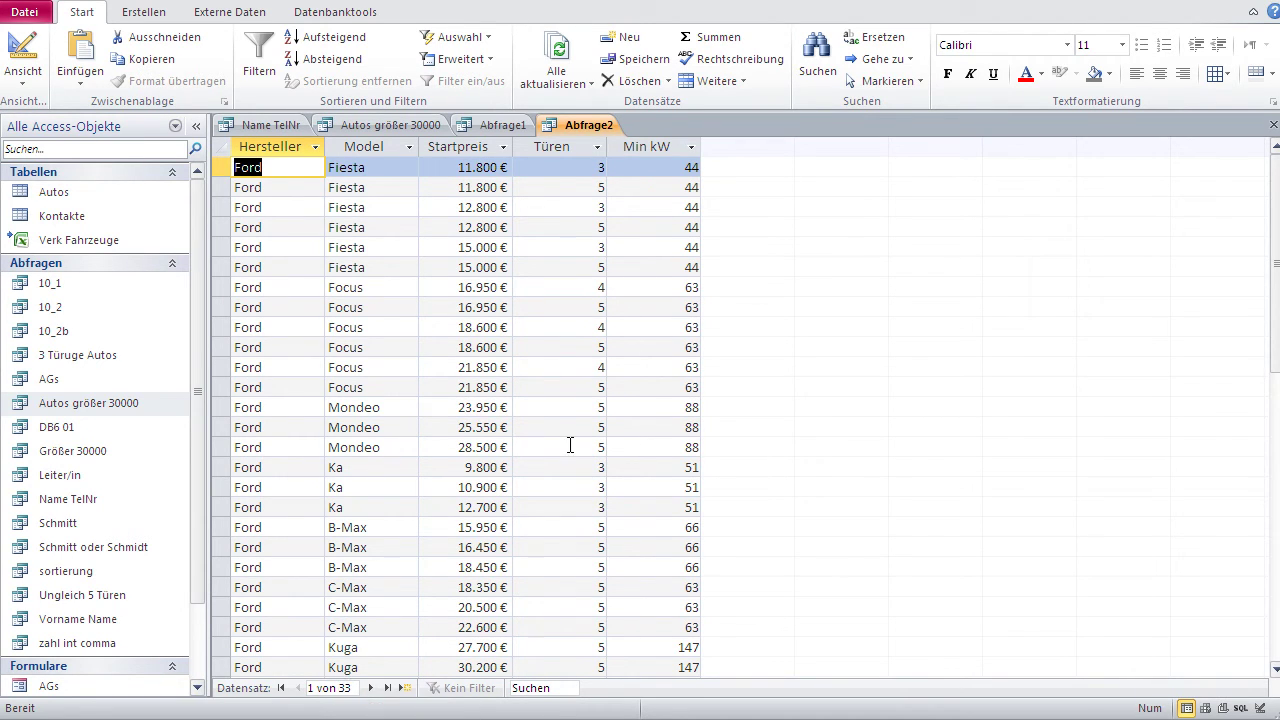
scroll(571, 443, down, 1)
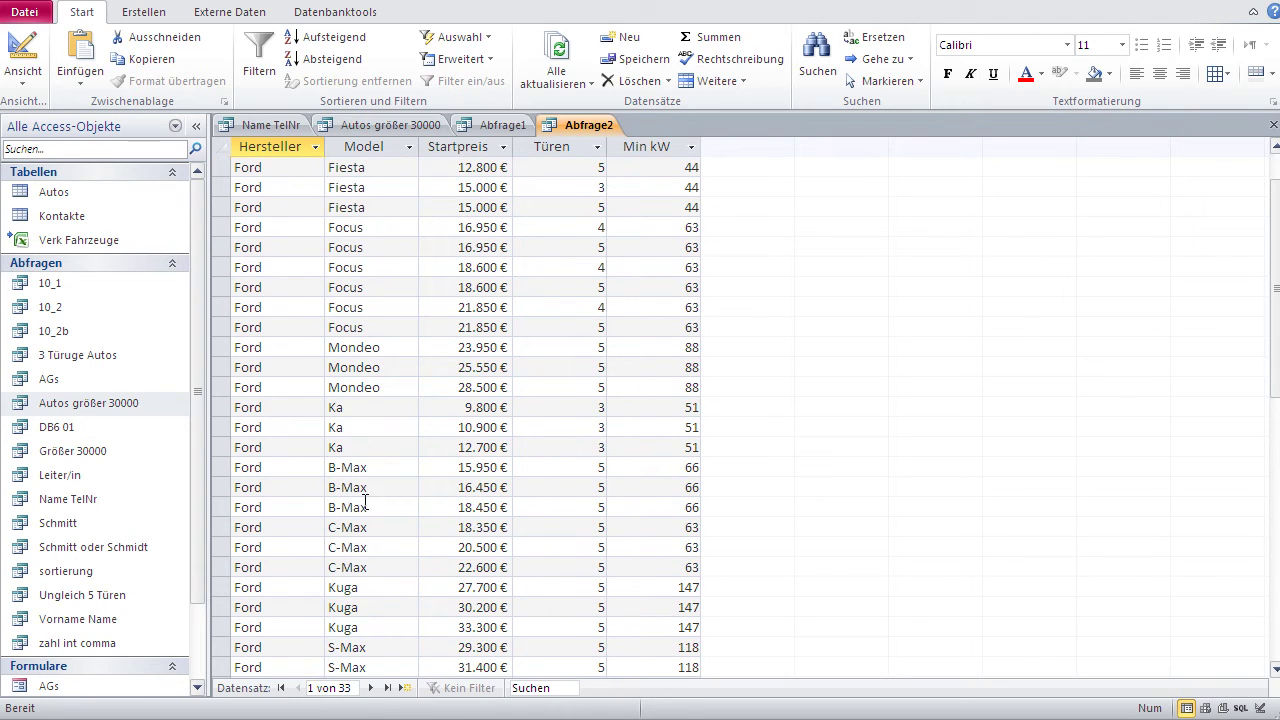
scroll(365, 497, up, 1)
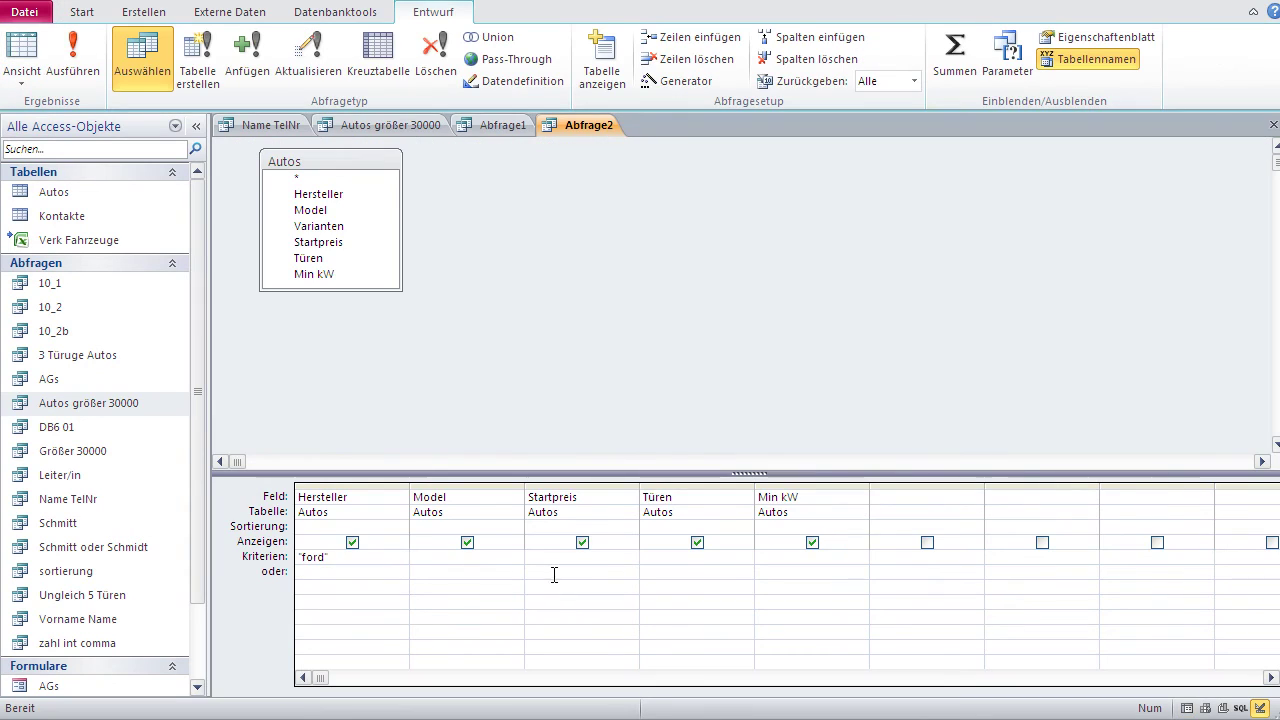
- Add the Startpreis criterion >10000 Und <20000 alongside the Hersteller condition, display the query results and return to design view
click(554, 558)
text(>10000)
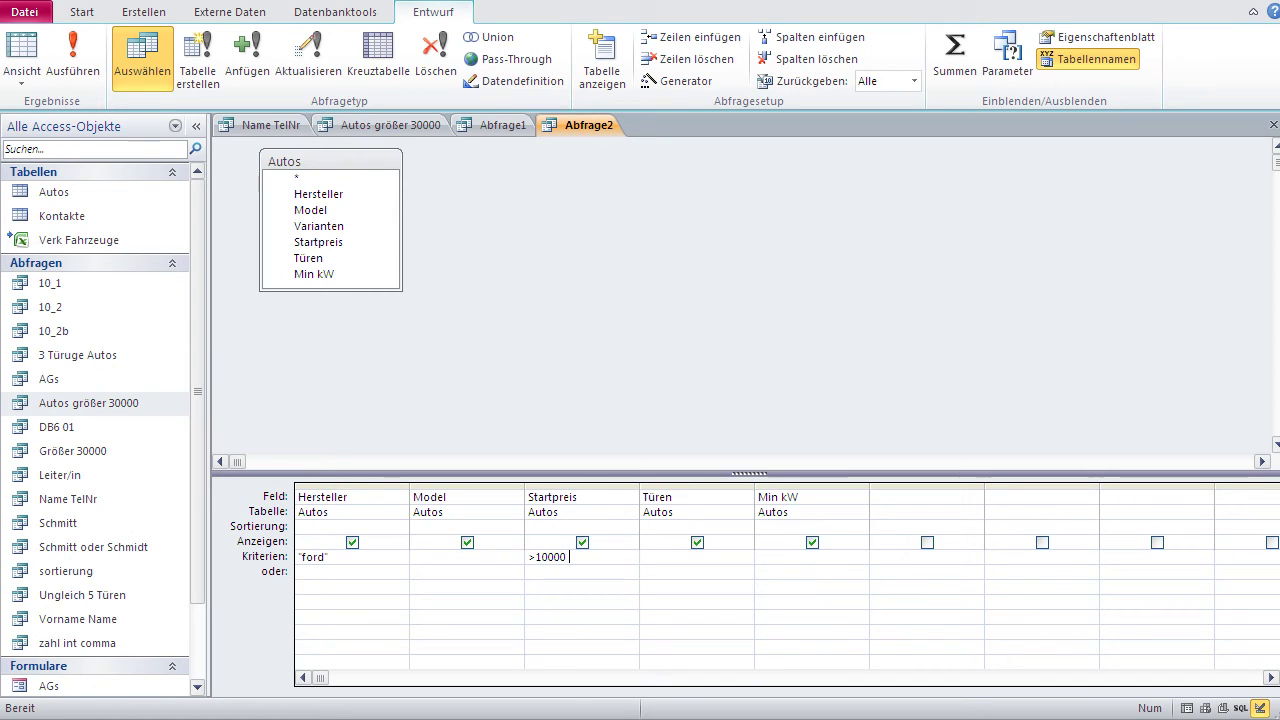
text( und <20000)
click(520, 592)
click(20, 52)
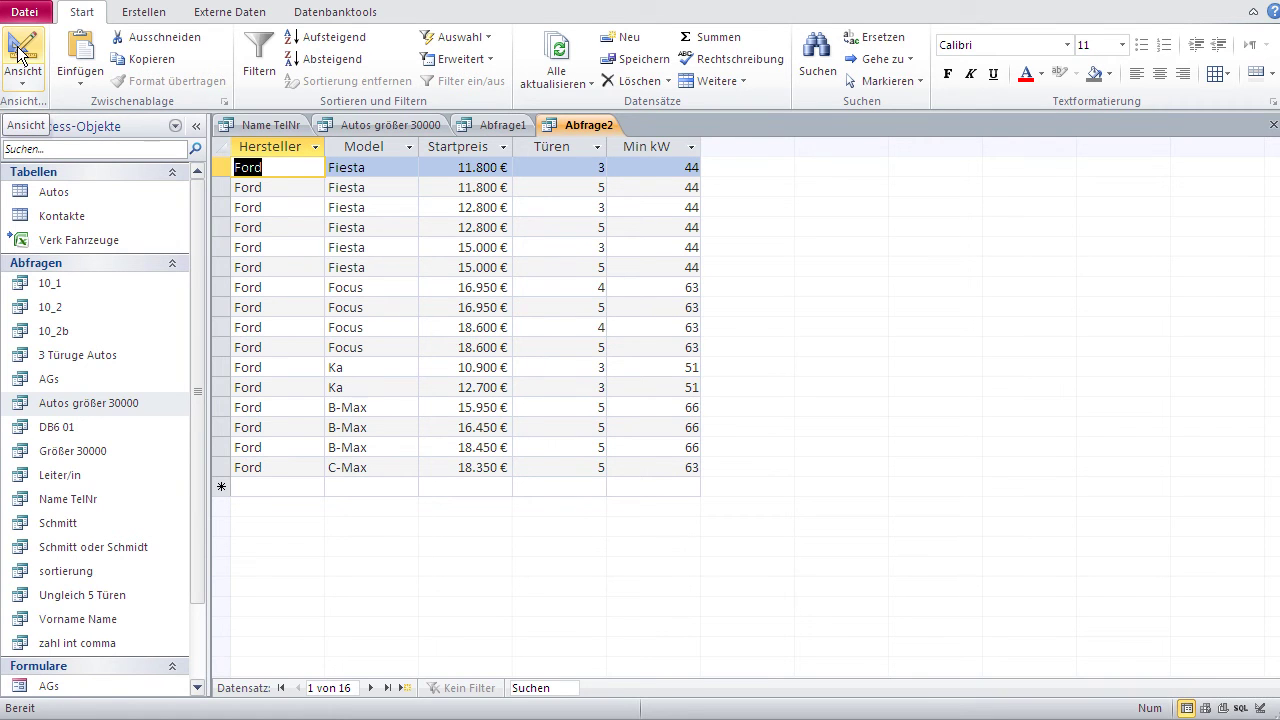
click(20, 52)
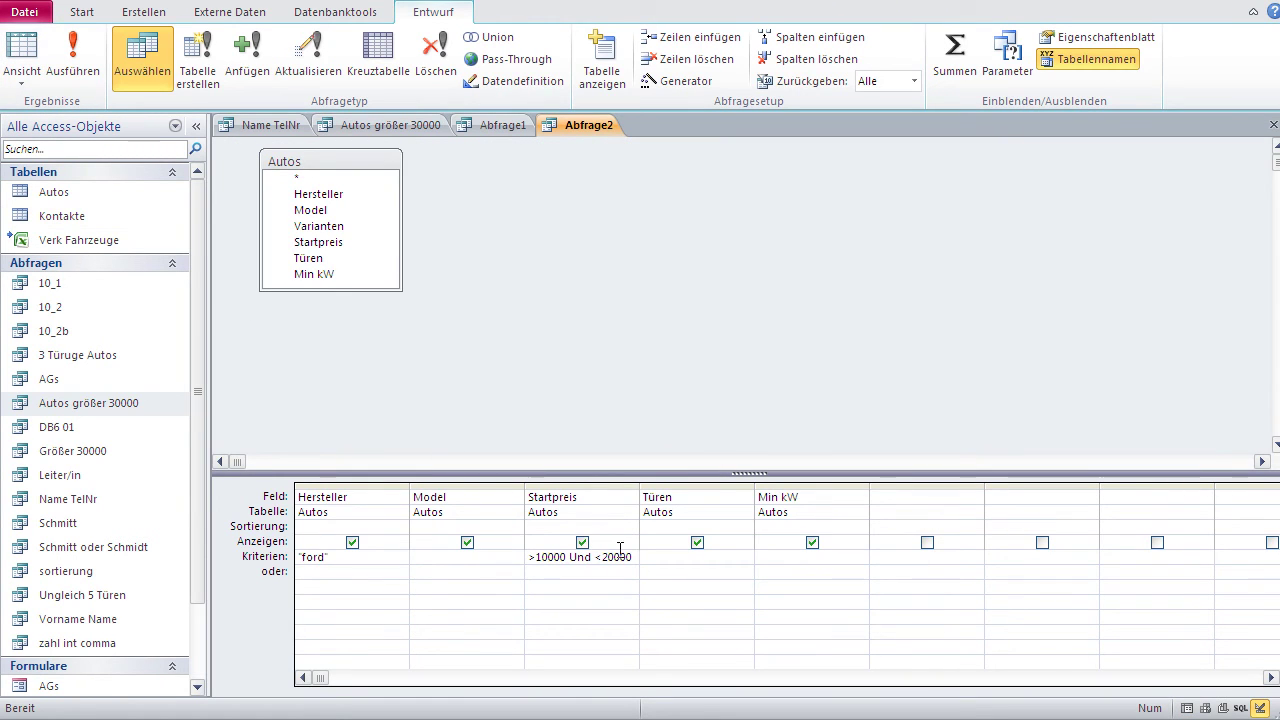
- Try the Startpreis criterion <10000 oder >20000 in place of the current range, and clear it again
drag(630, 557, 509, 559)
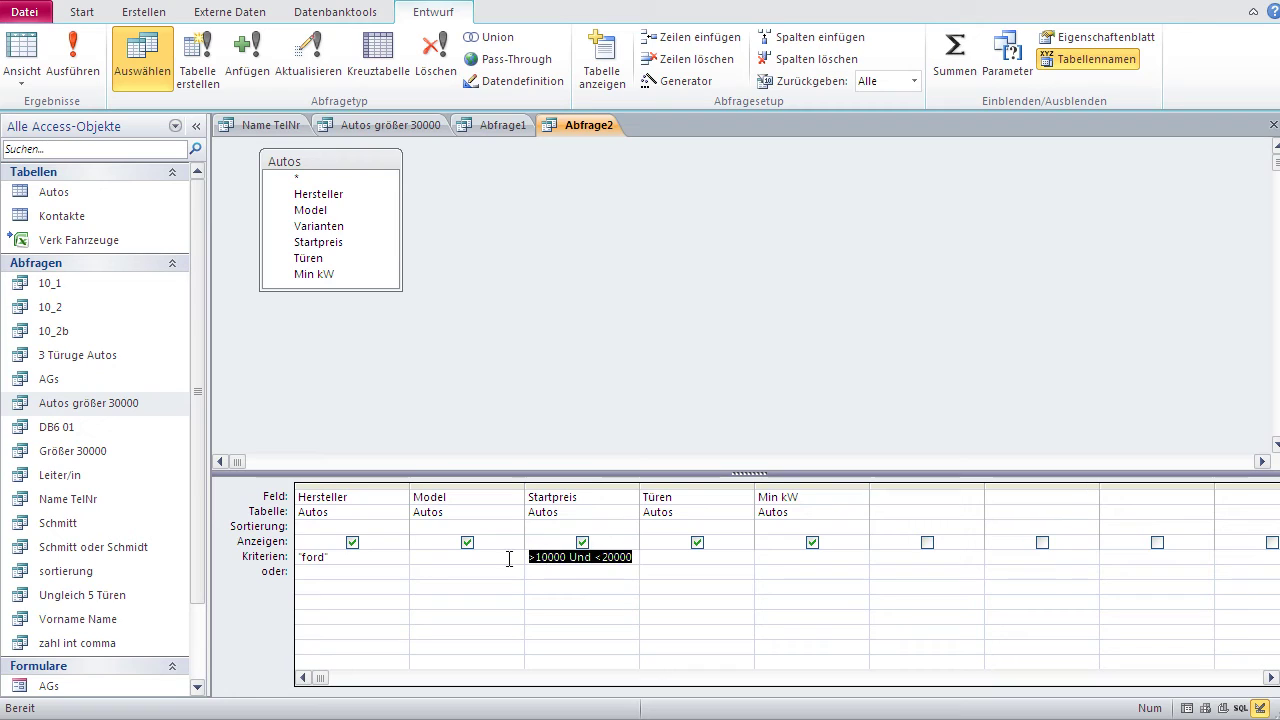
key(Delete)
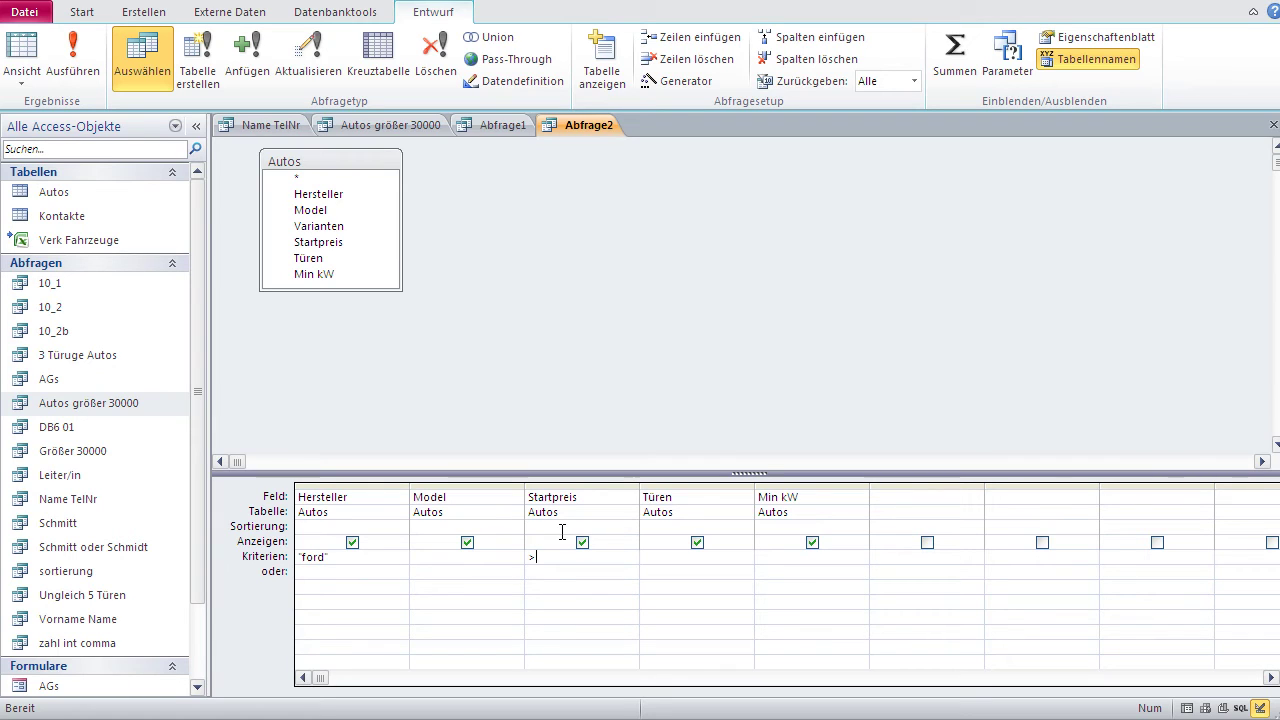
text(1)
key(BackSpace)
key(BackSpace)
text(<10000 oder > 20)
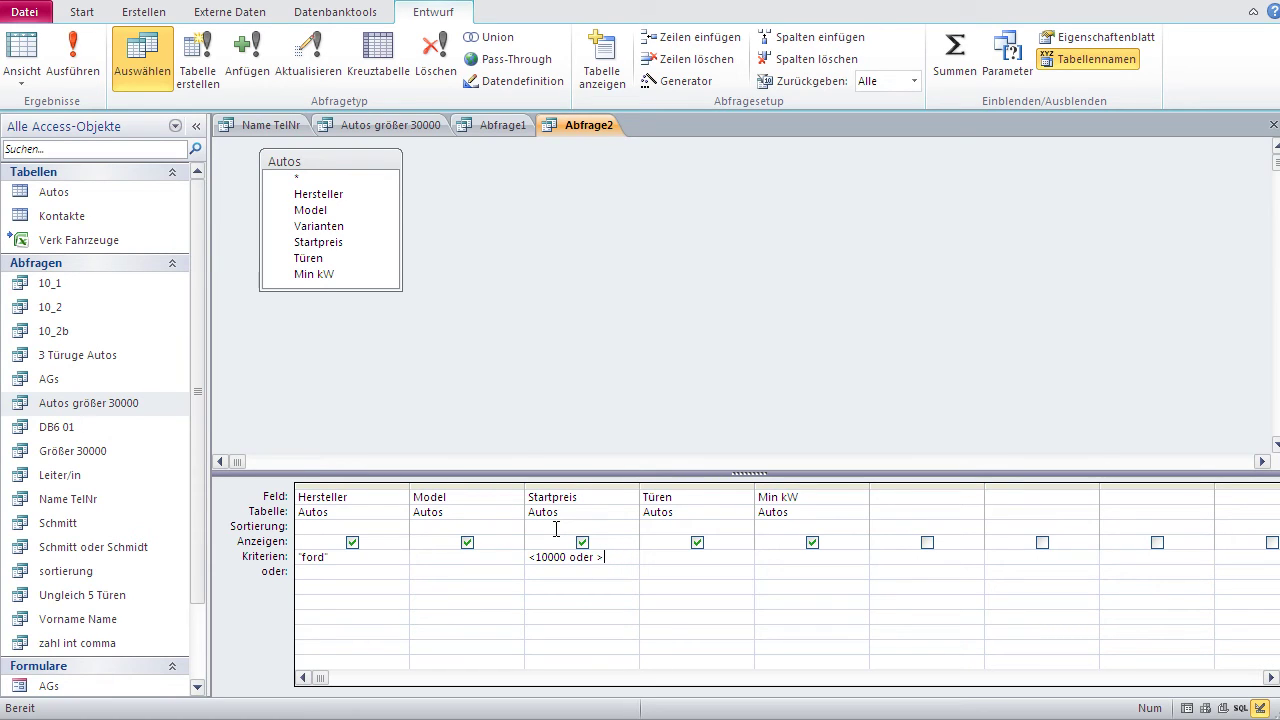
text(000)
click(548, 570)
drag(636, 557, 486, 554)
key(Delete)
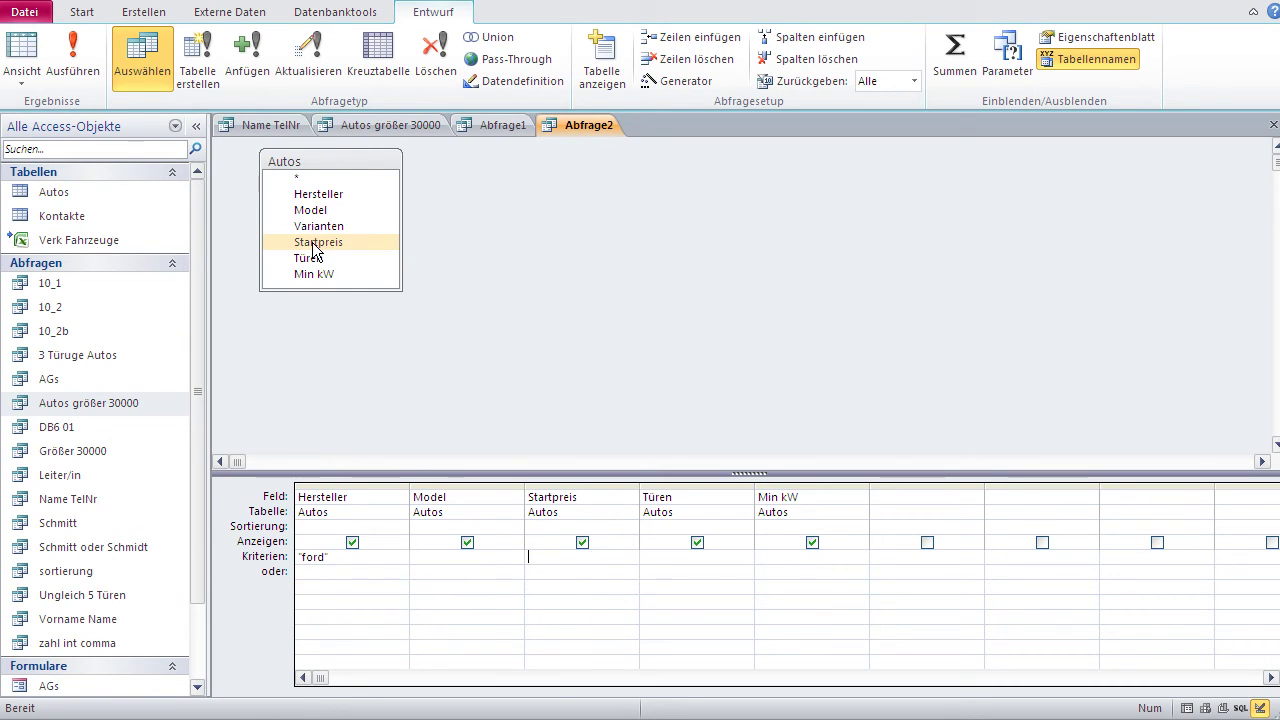
- Insert a second Startpreis column before Türen and display the query results with both price columns
drag(318, 252, 656, 499)
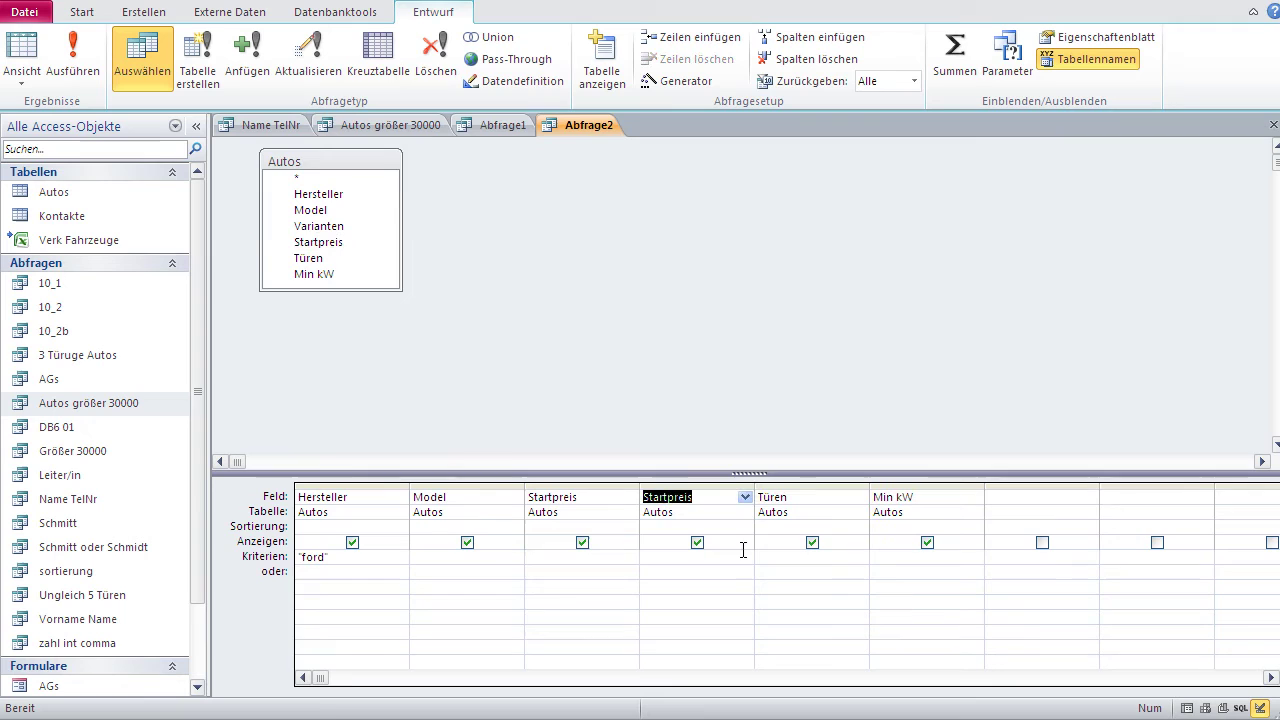
click(697, 543)
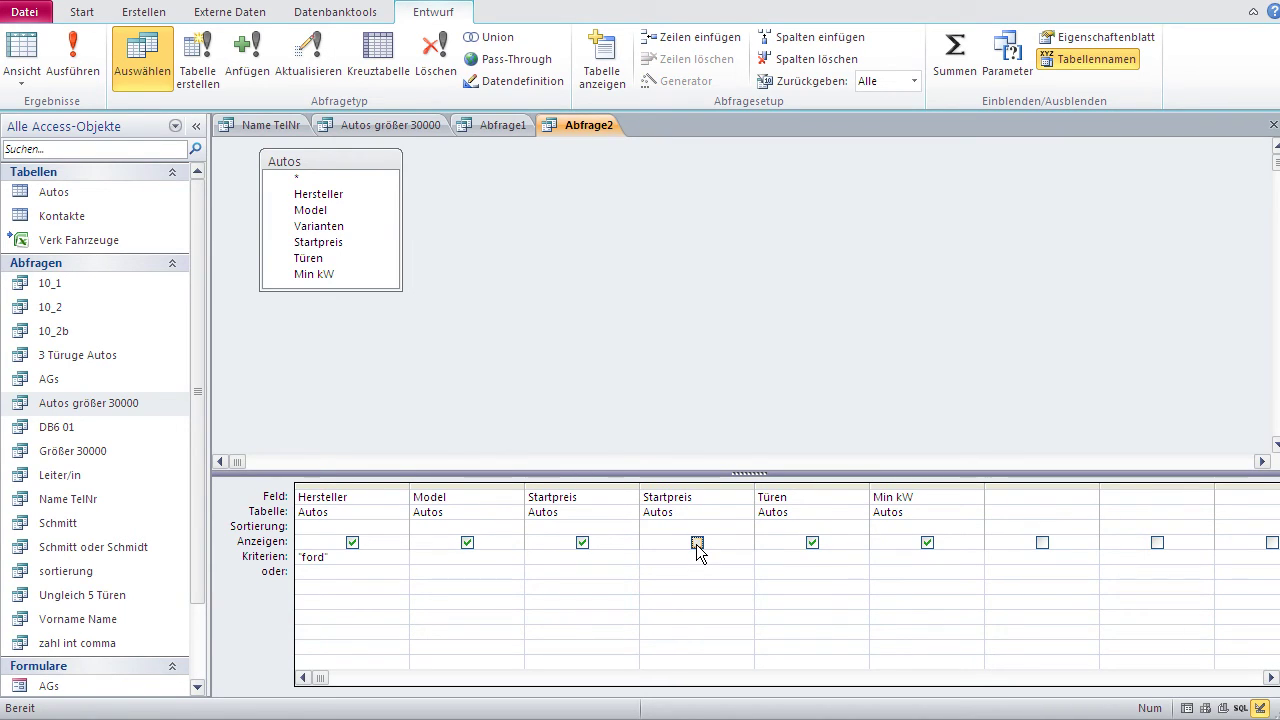
click(697, 543)
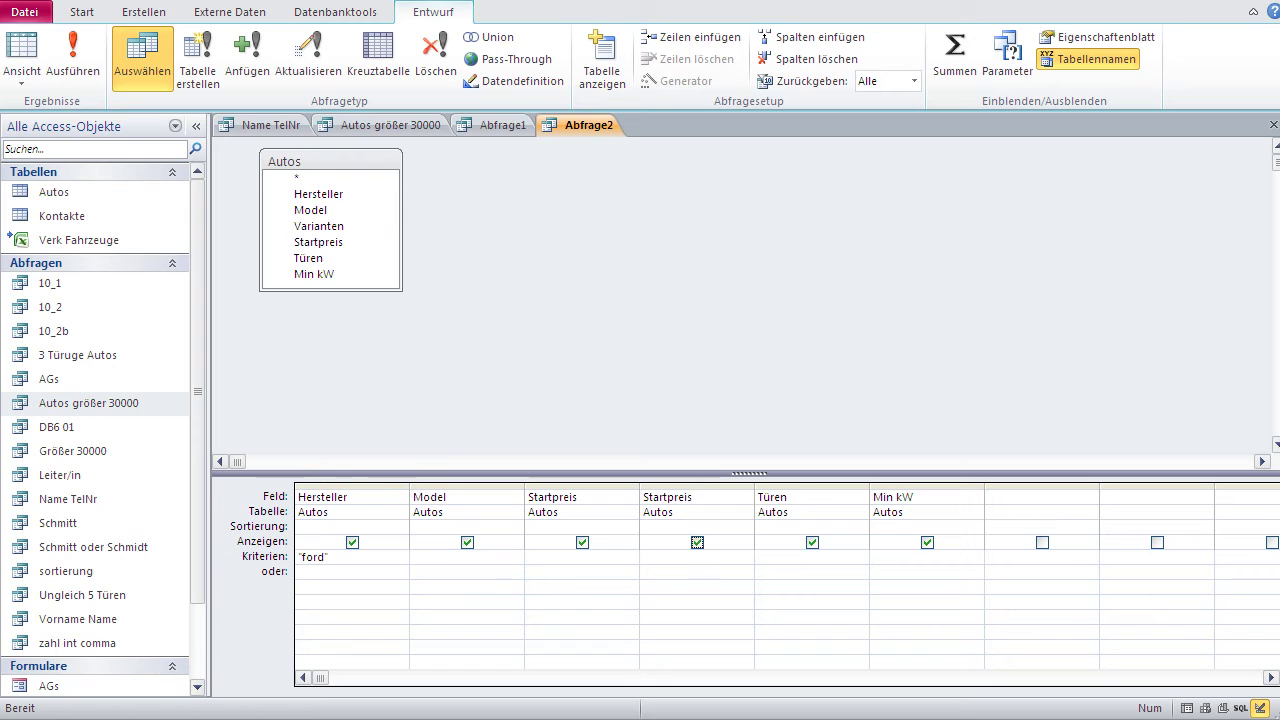
click(27, 64)
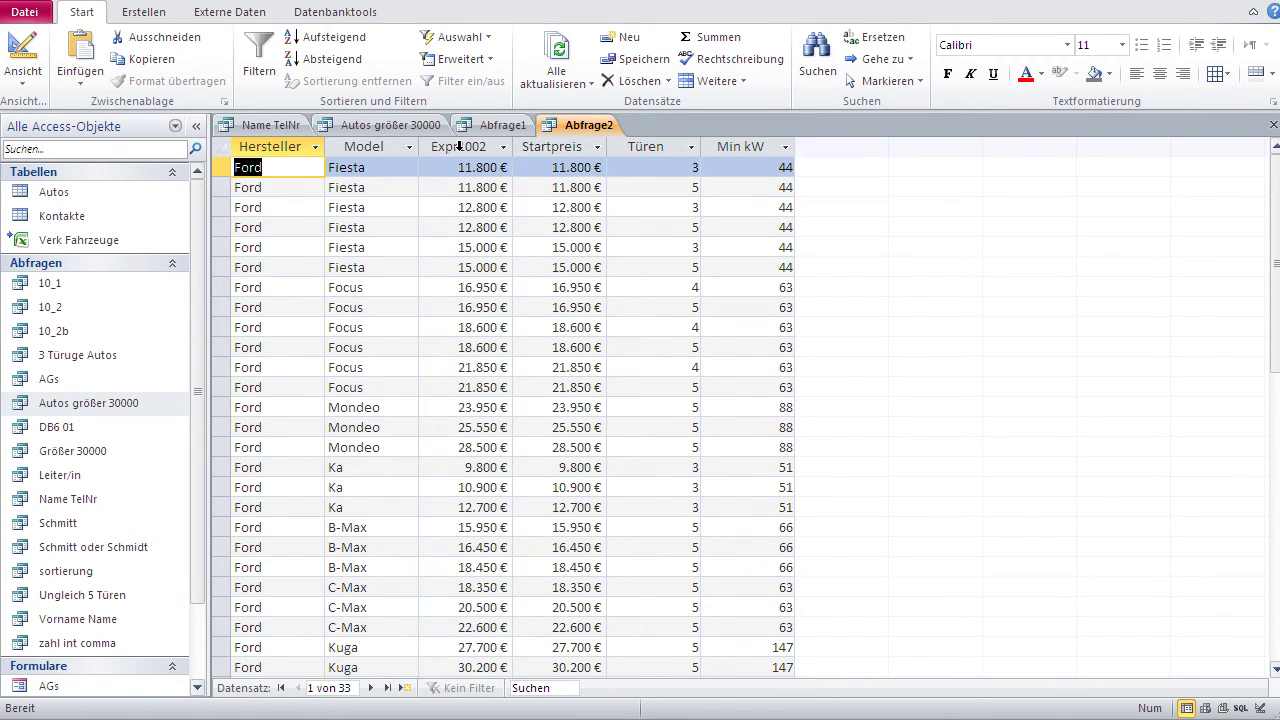
- Hide the second Startpreis column from the results and enter the criteria >10000 in the first and <20000 in the second
click(23, 52)
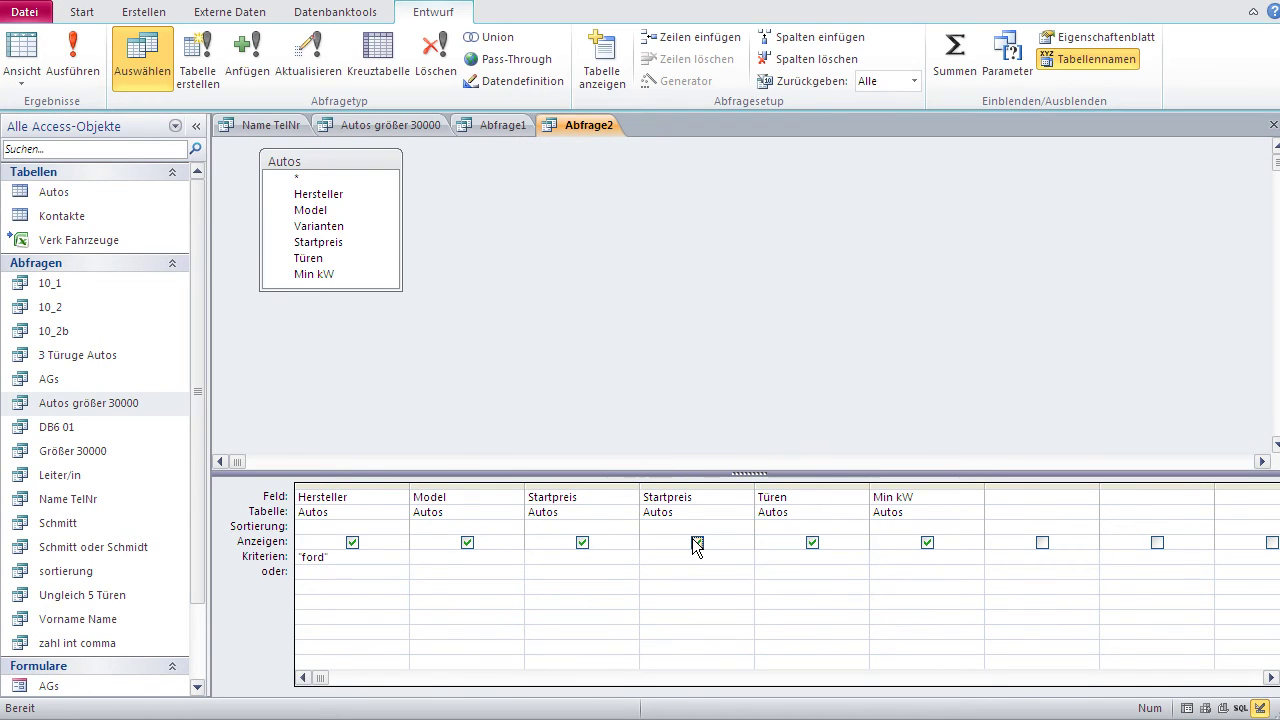
click(697, 543)
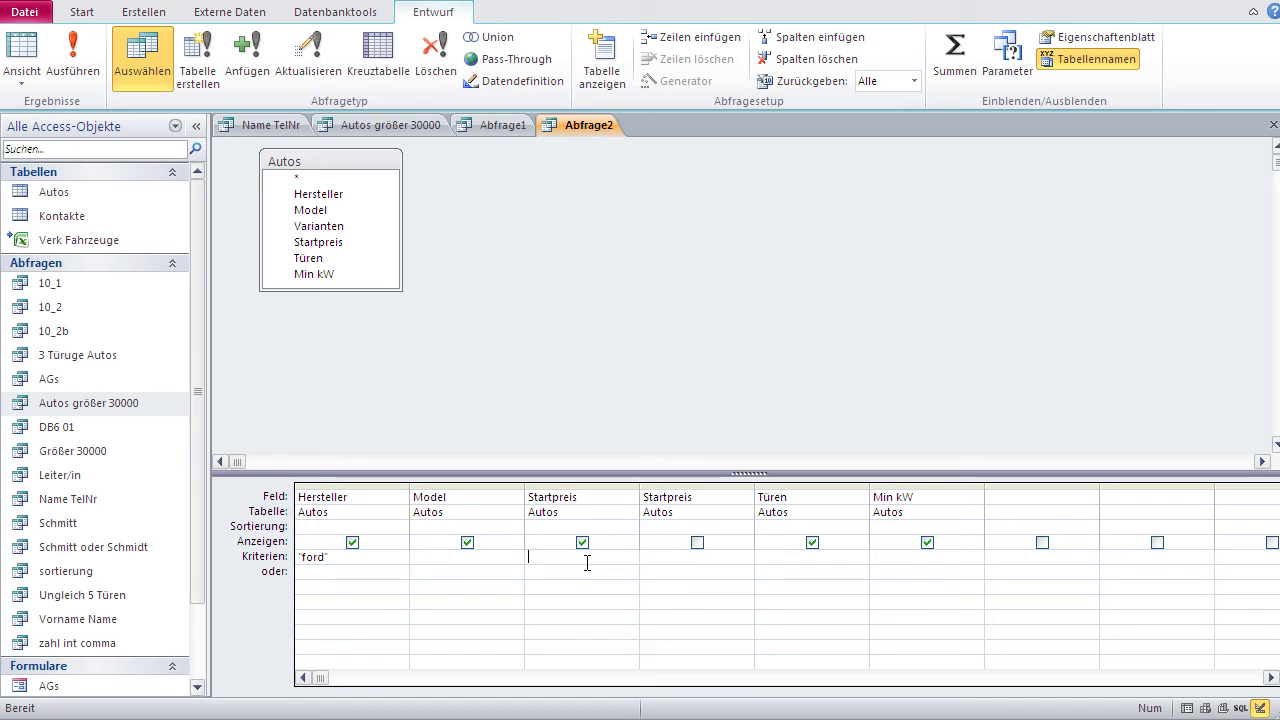
text(>10000)
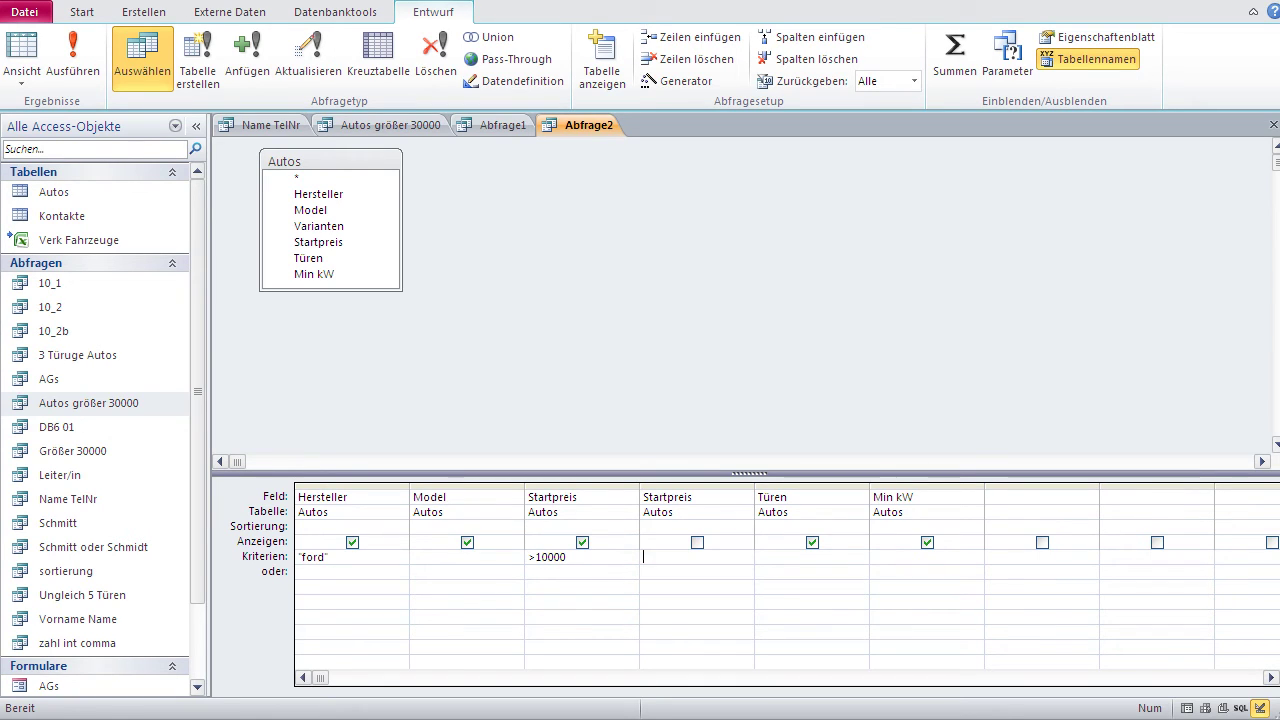
text(20000)
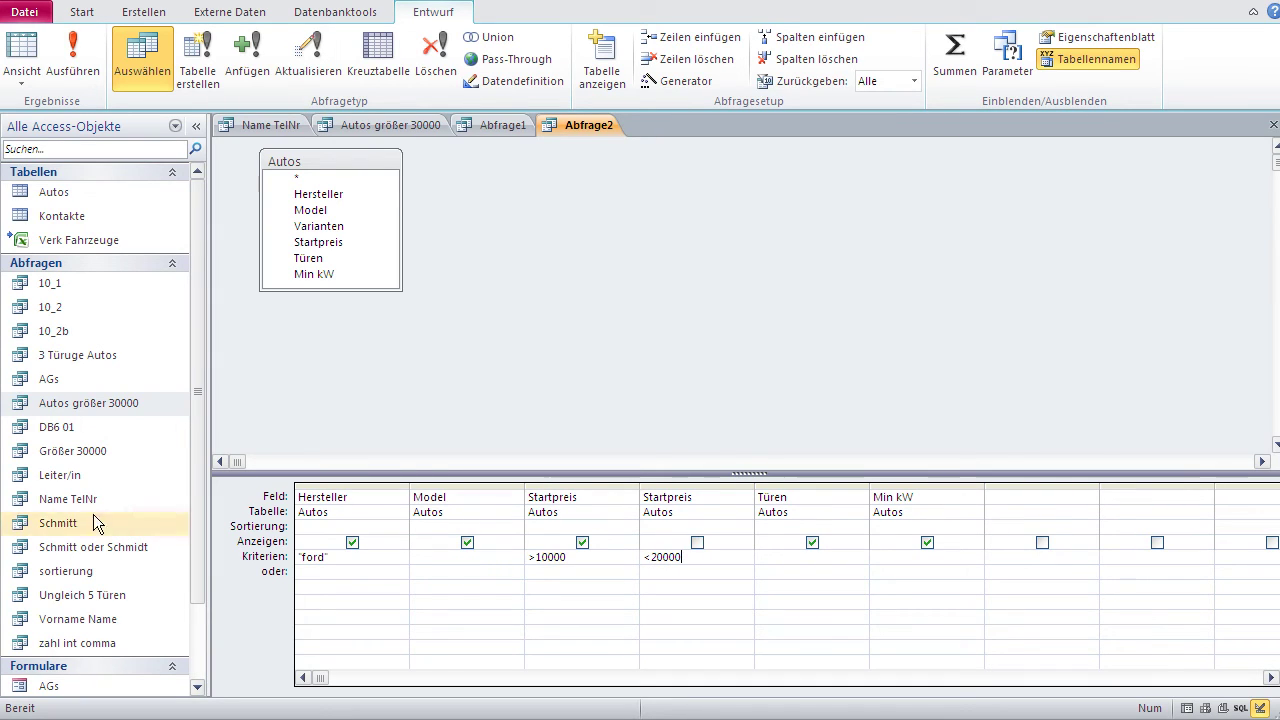
- Move the <20000 criterion down to the oder row and enter "ford" for Hersteller in that same row
drag(684, 557, 632, 558)
key(ctrl+c)
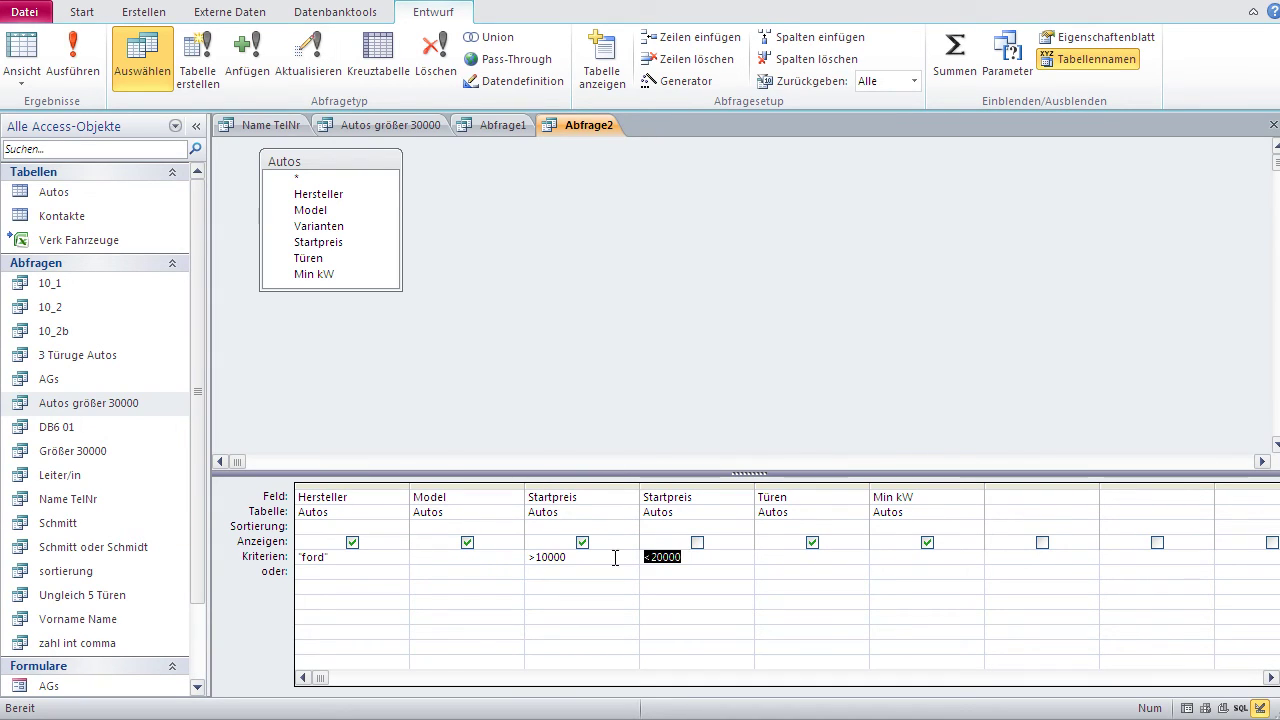
key(Delete)
key(ctrl+v)
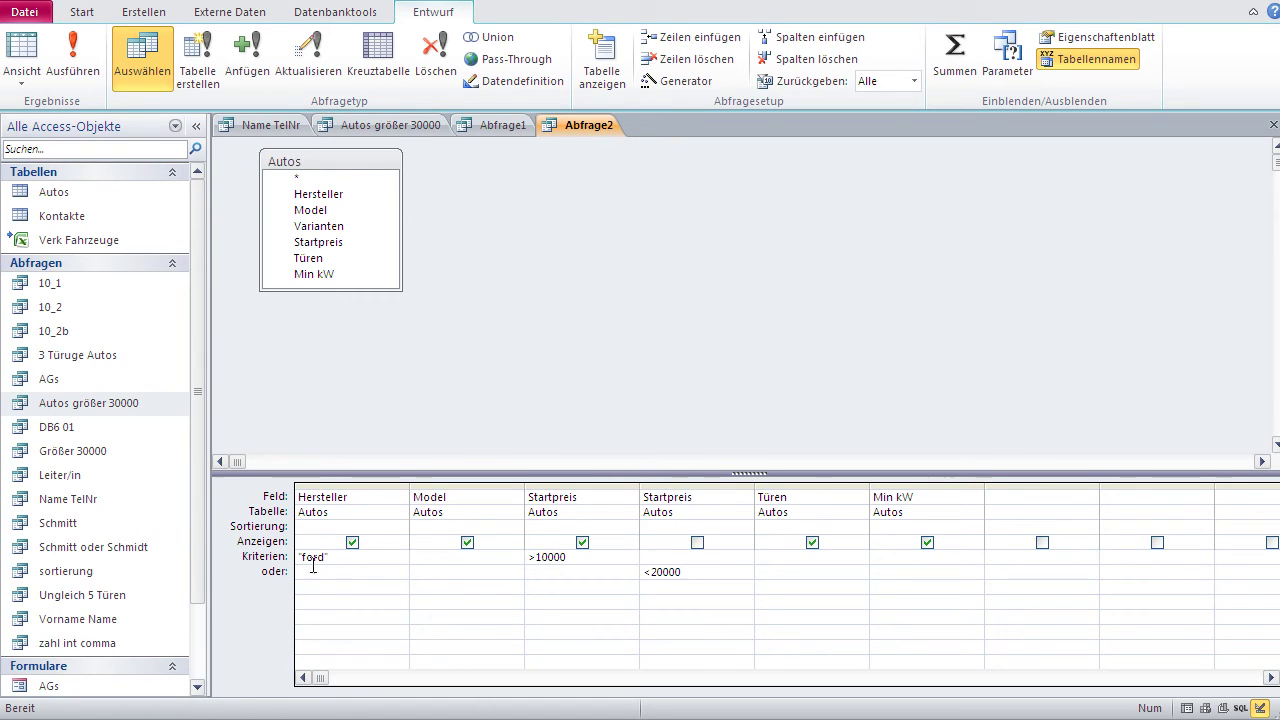
text(ford)
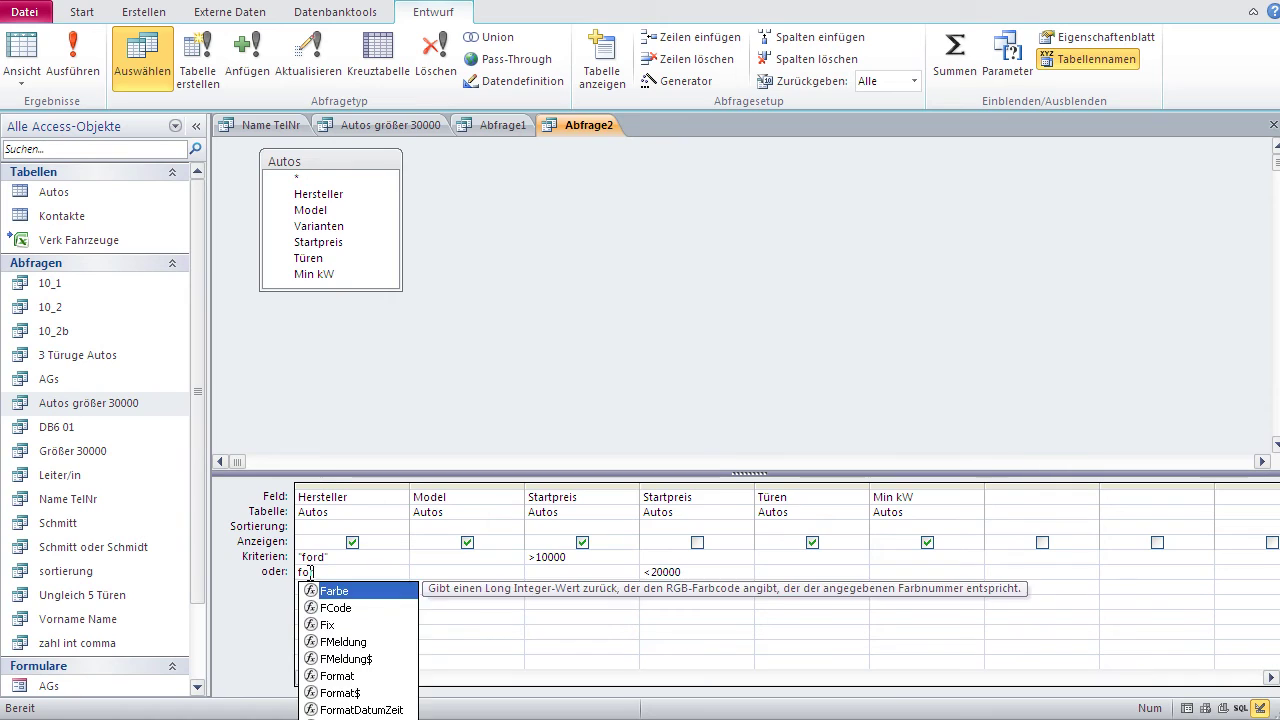
click(450, 628)
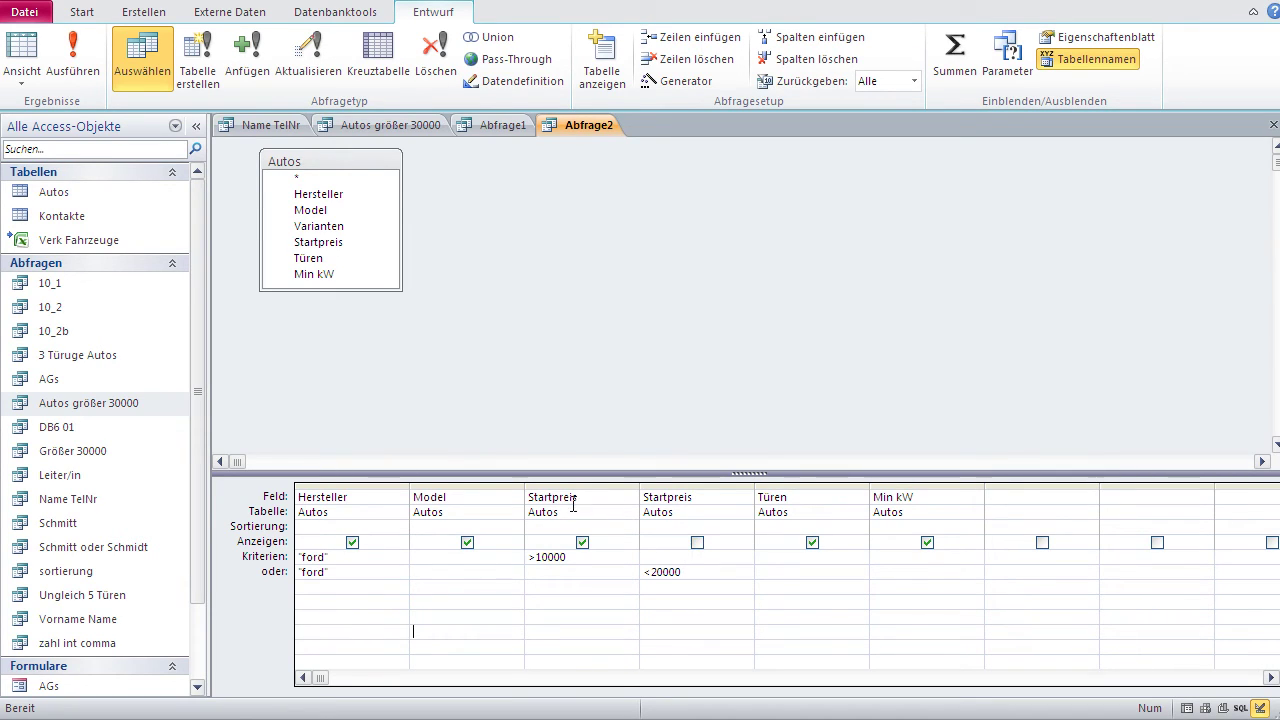
- Clear the Hersteller and Startpreis criteria from the oder row and delete the second Startpreis column
click(292, 572)
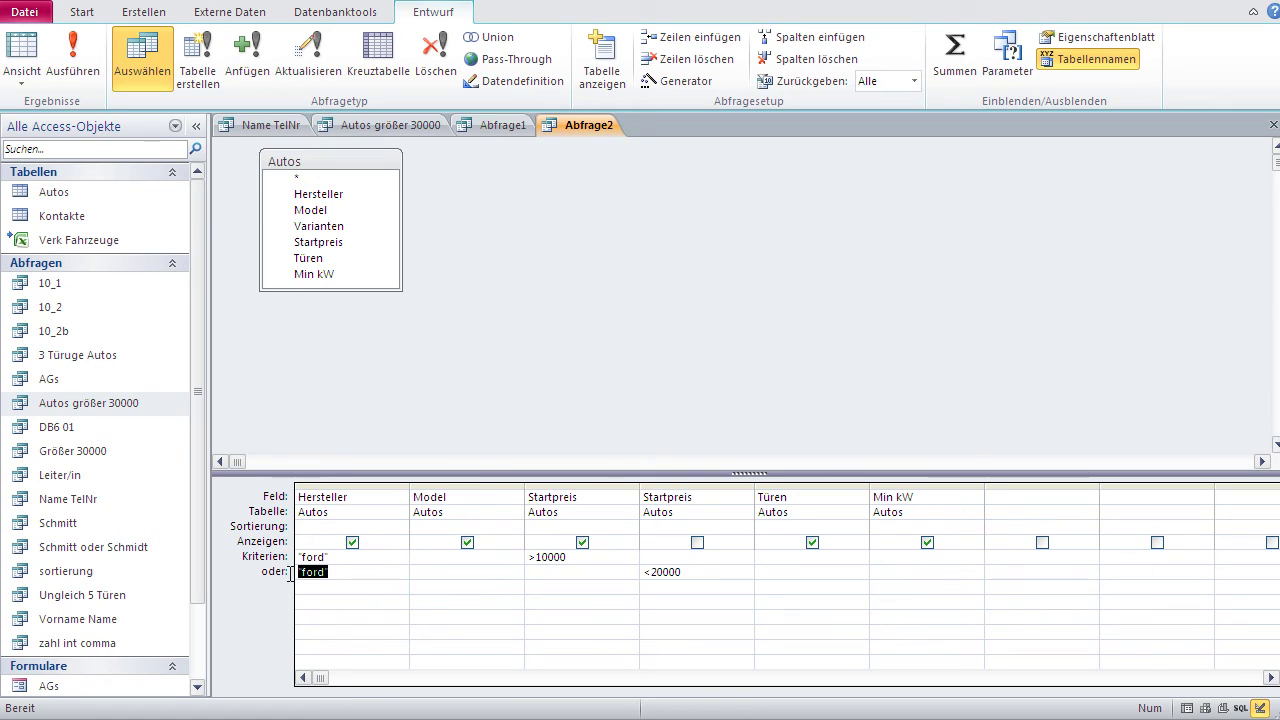
key(Delete)
drag(703, 574, 608, 571)
key(Delete)
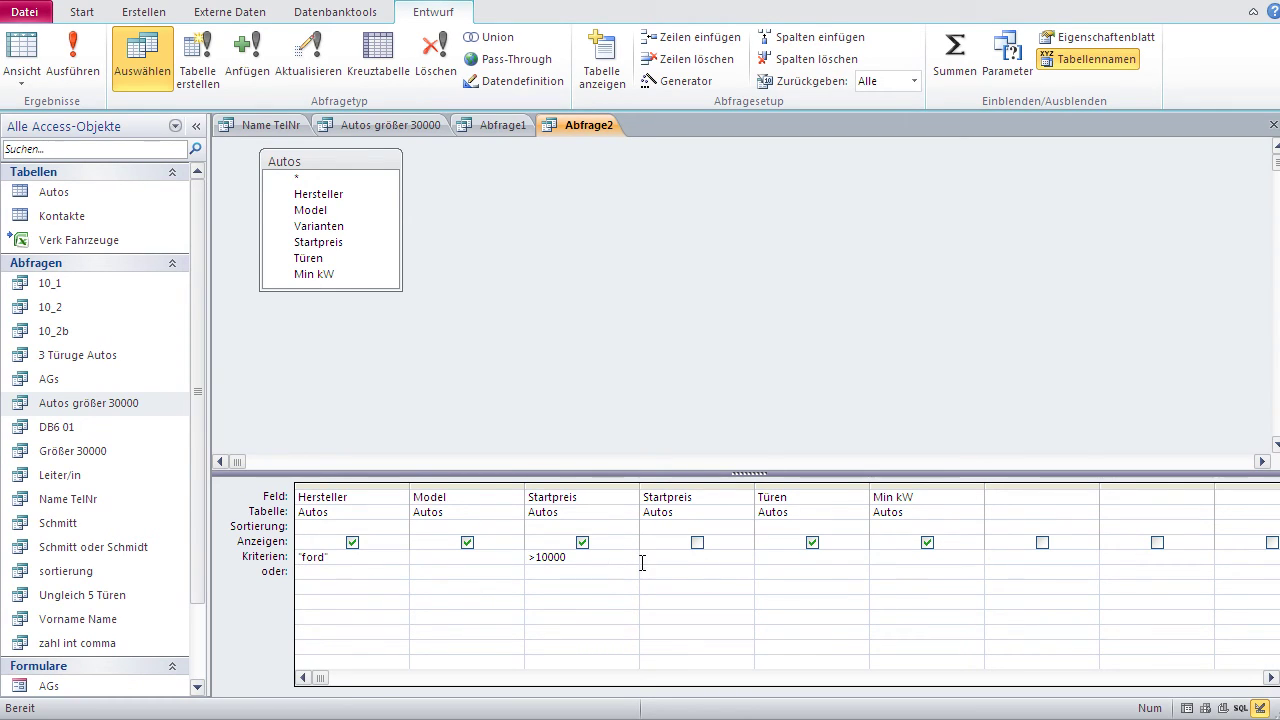
click(692, 483)
key(Delete)
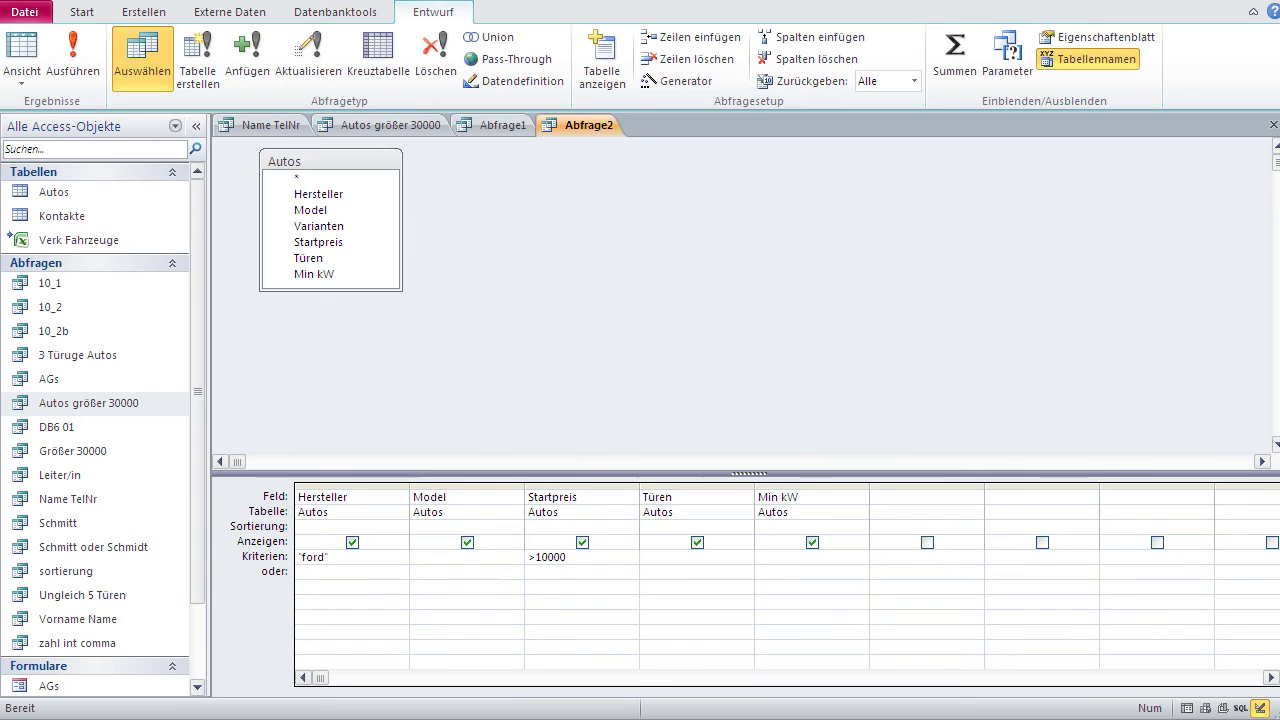
- Complete the single Startpreis criterion as >10000 Und <20000 and display the query results
text(und <20000)
click(540, 586)
click(26, 48)
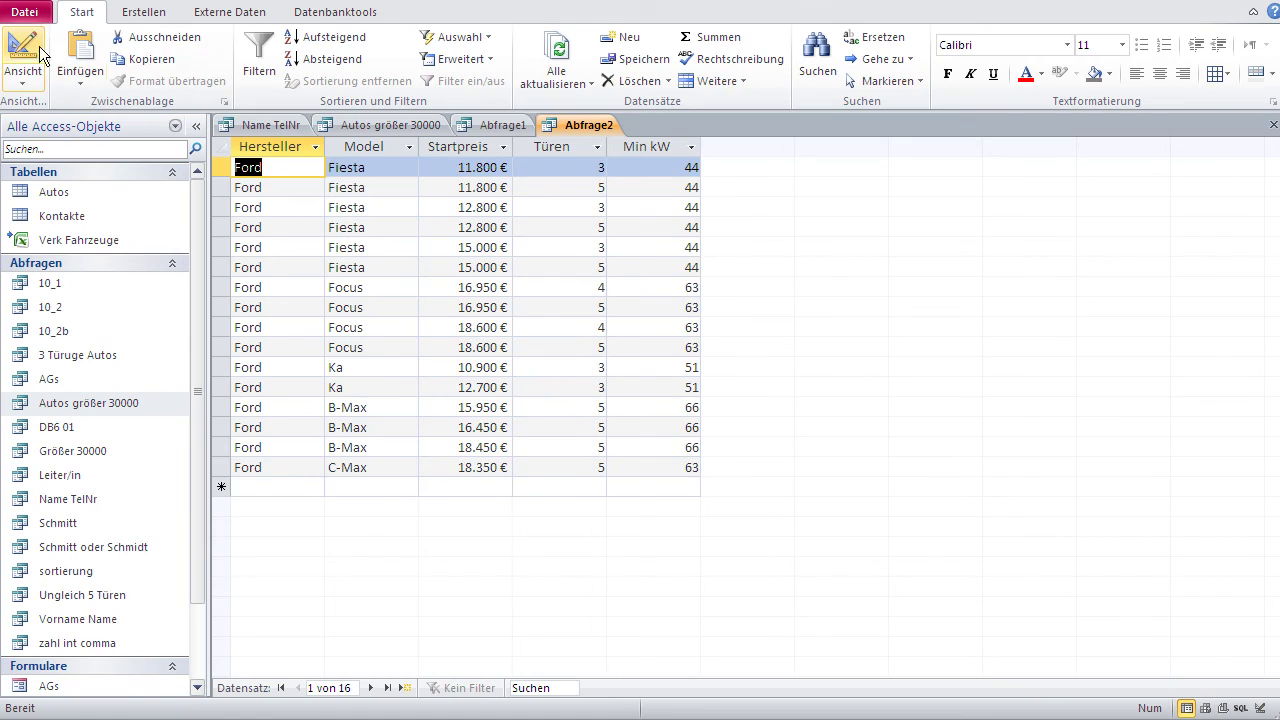
- Add the criteria <>5 for Türen and >50 for Min kW, displaying the query results after each one
click(22, 50)
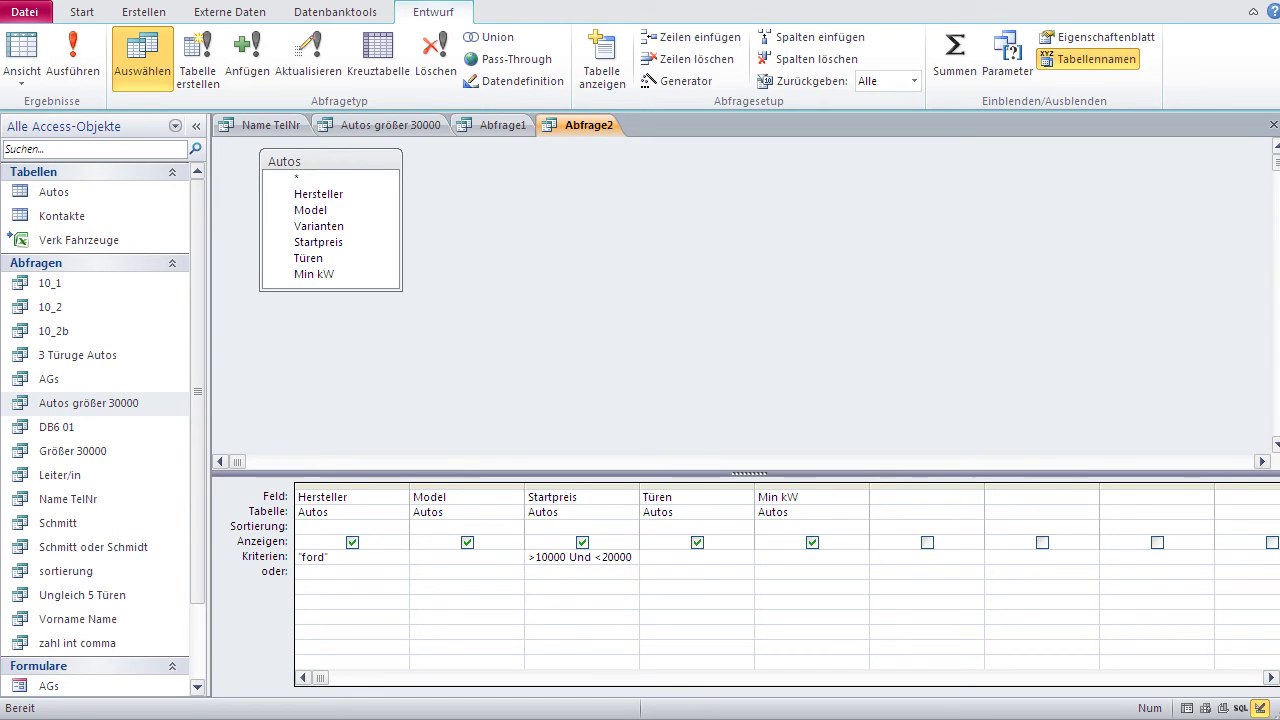
text(<>5)
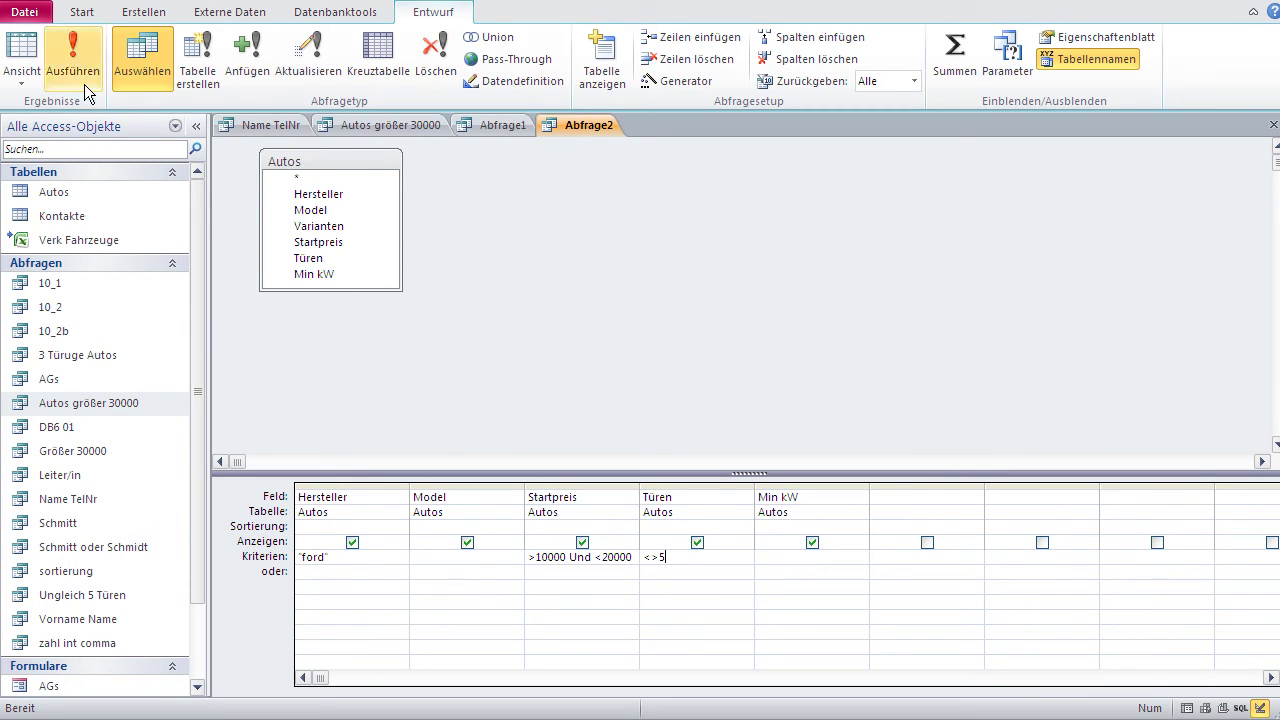
click(25, 57)
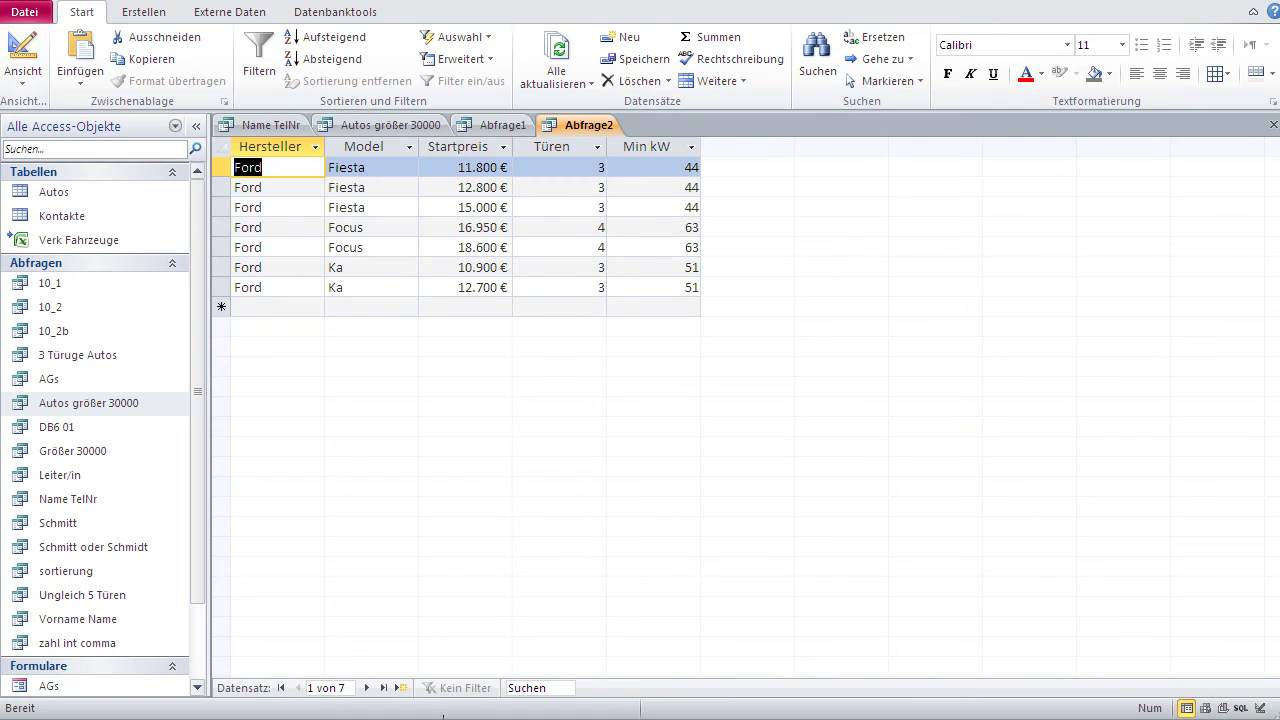
click(25, 55)
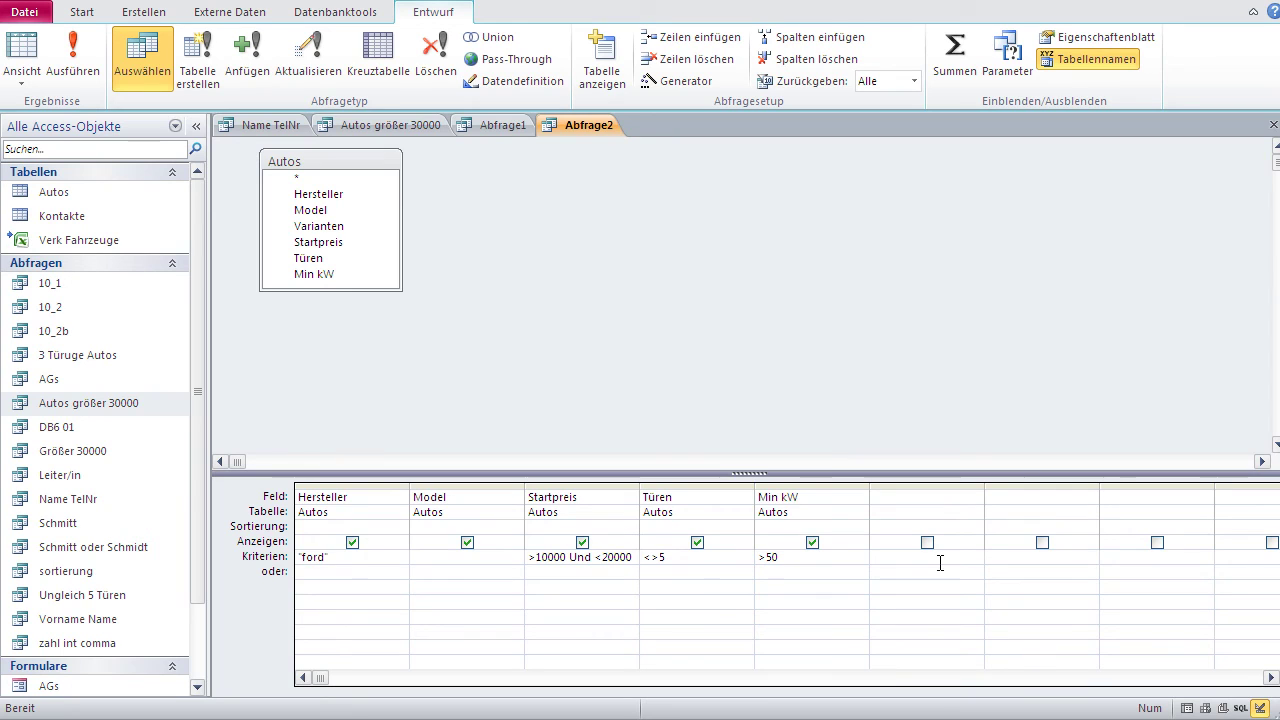
click(80, 58)
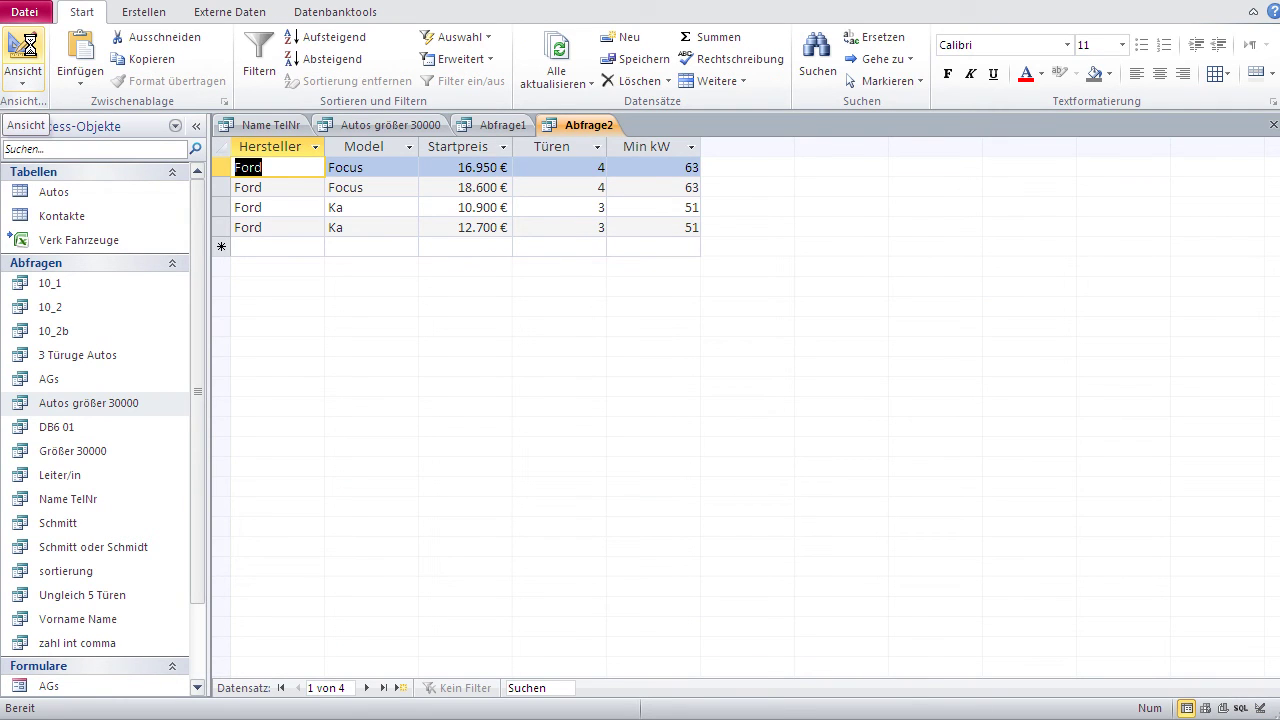
- Add "opel" as the Hersteller criterion in the oder row, display the results and select the Ford records
click(26, 45)
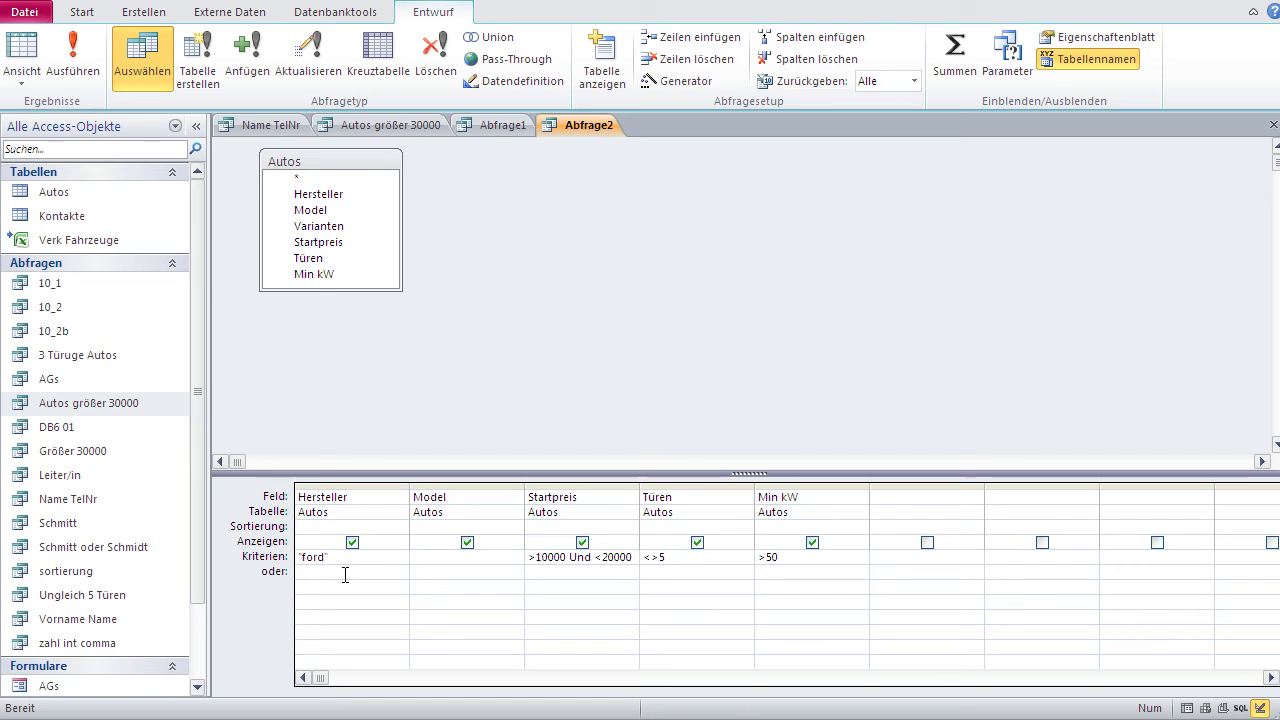
text(opel)
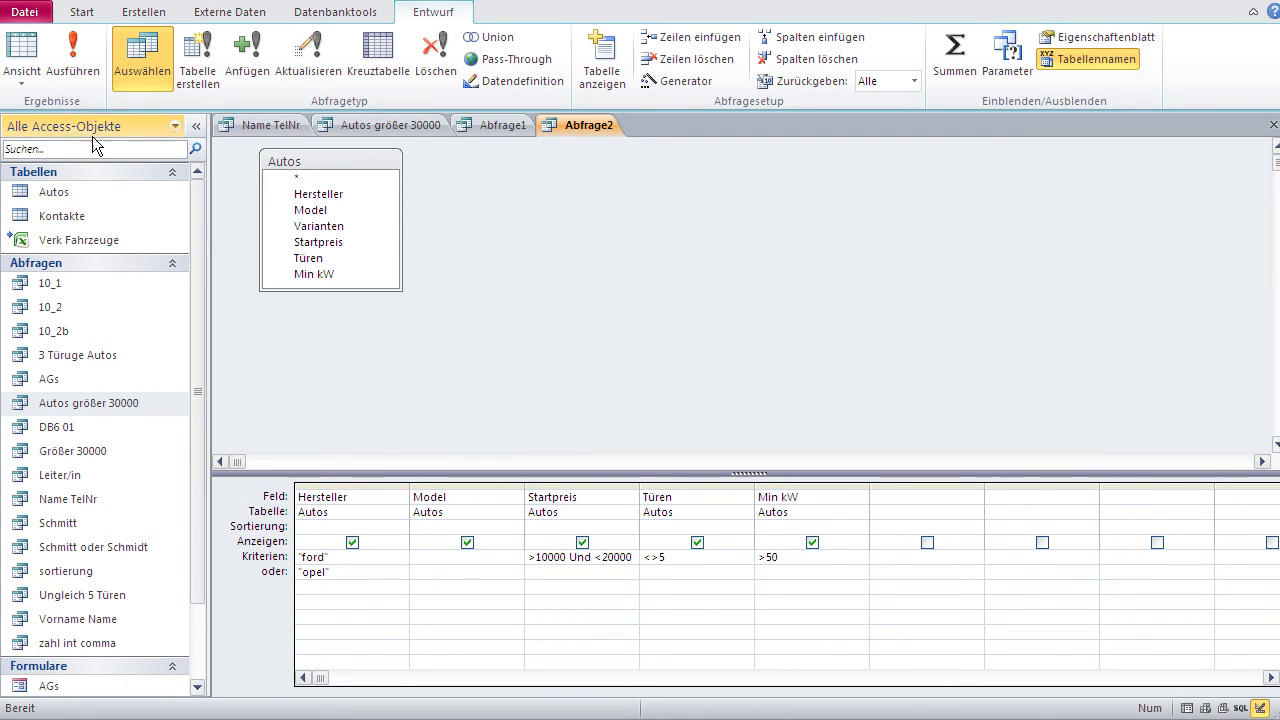
click(22, 50)
drag(205, 177, 205, 228)
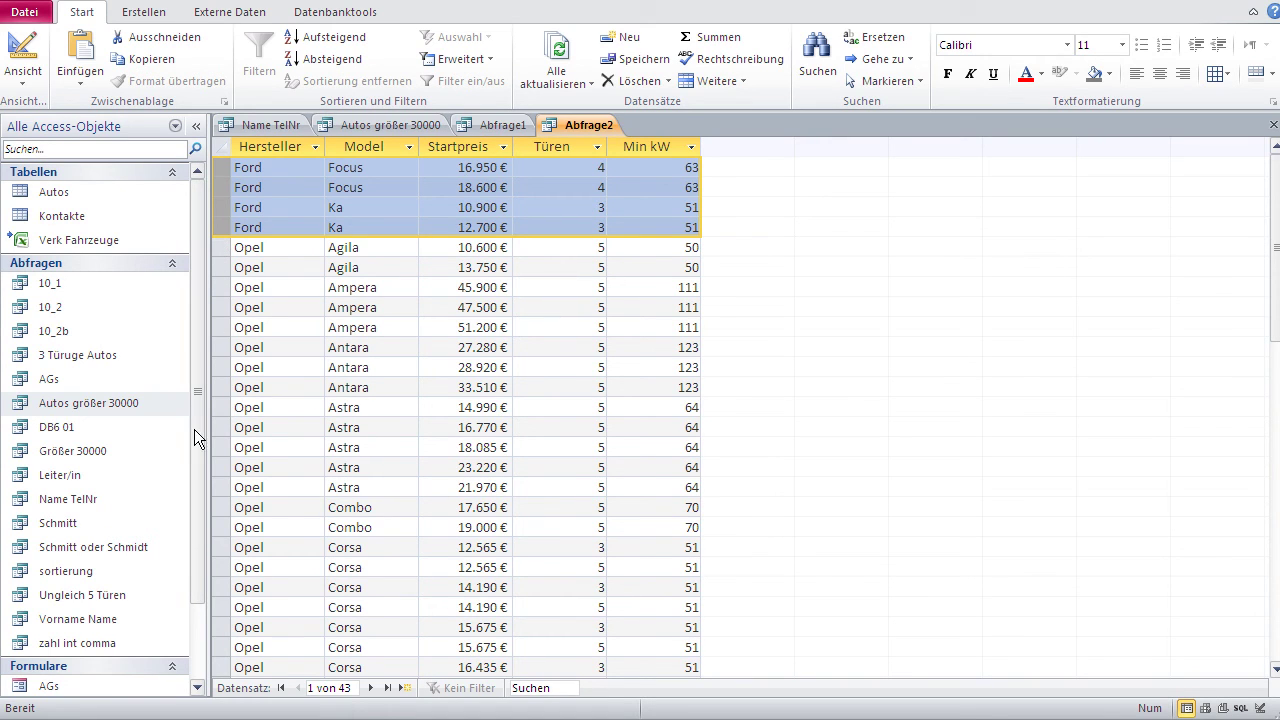
- Remove "opel" from the oder row, set the Hersteller criterion to "ford" Und "opel" and display the results
click(23, 50)
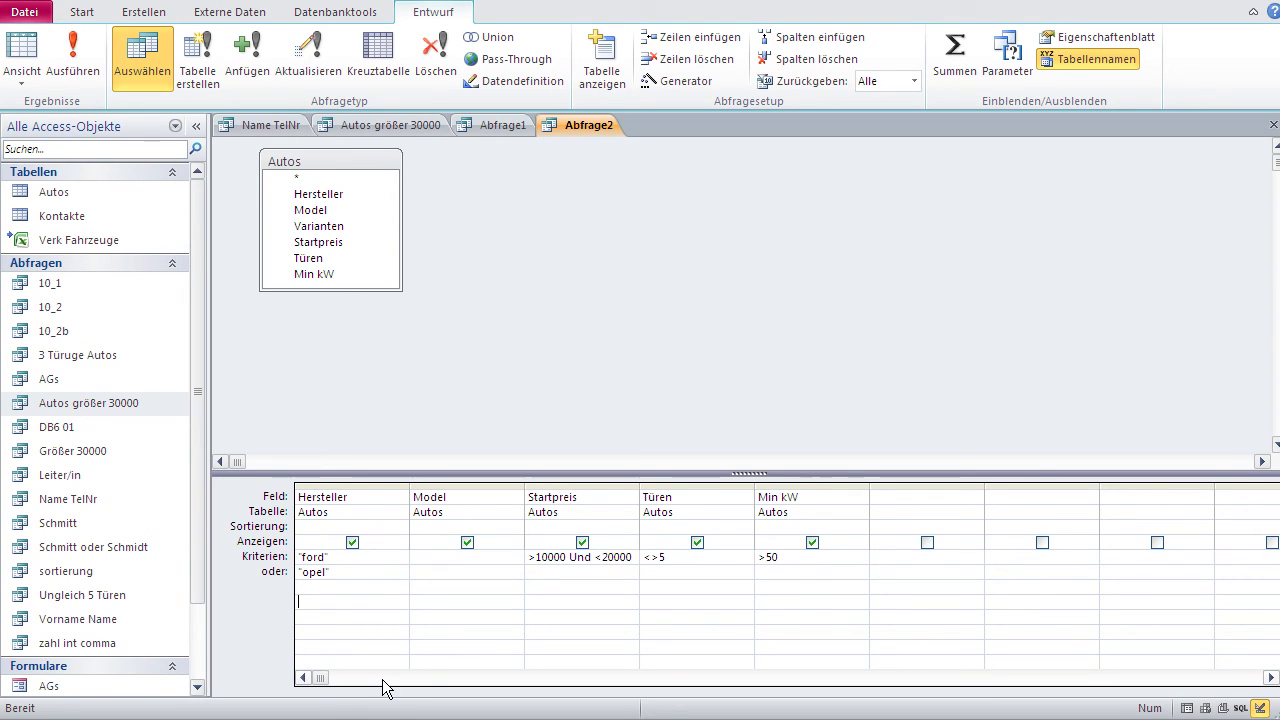
click(286, 571)
key(Delete)
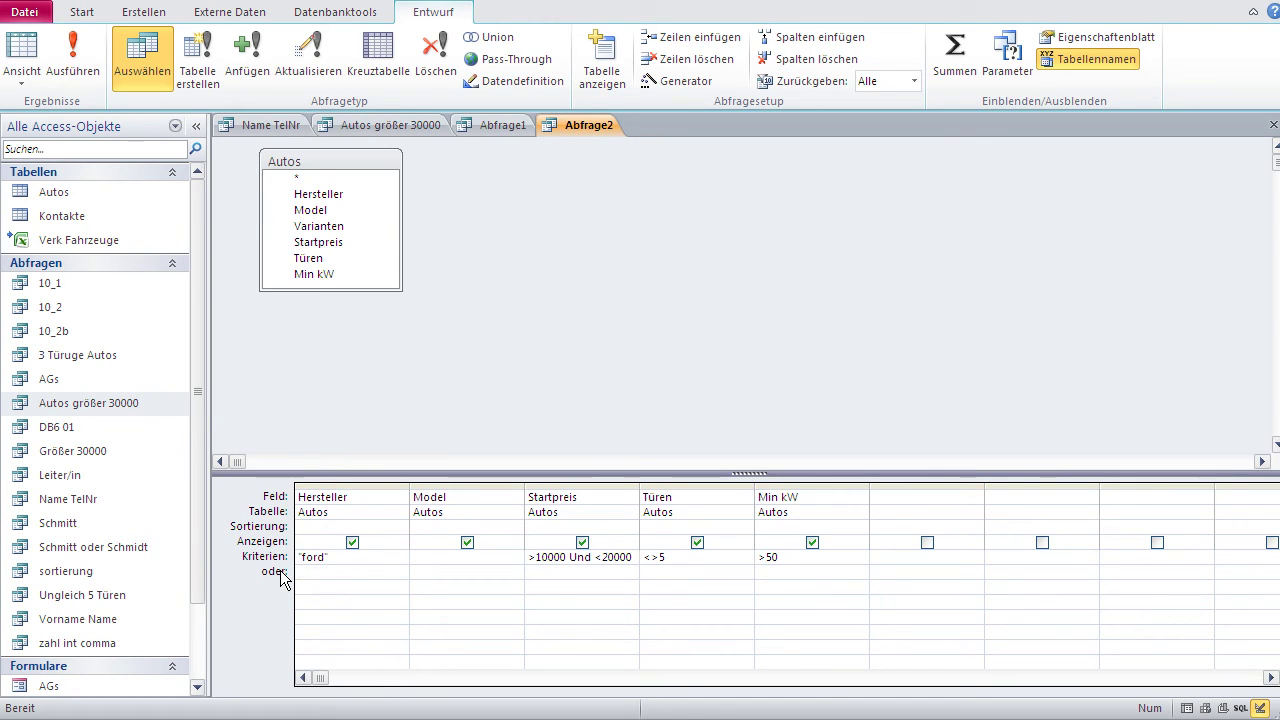
text(und opel)
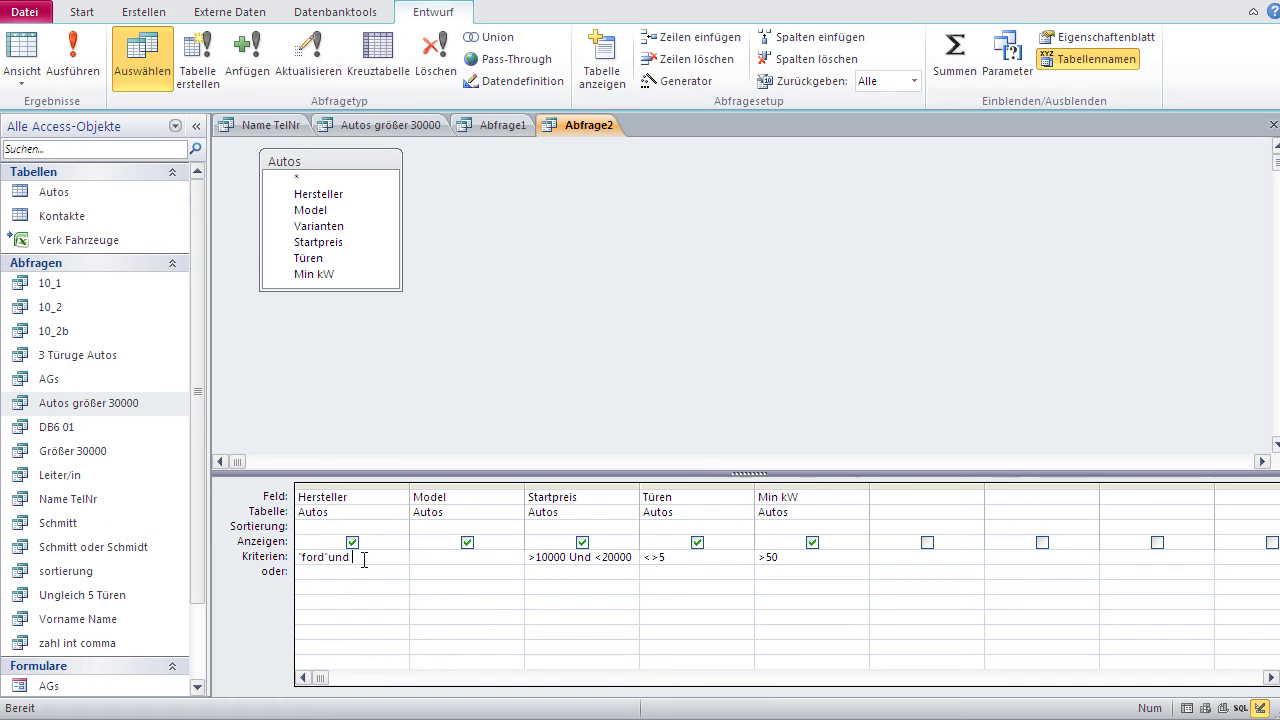
click(367, 595)
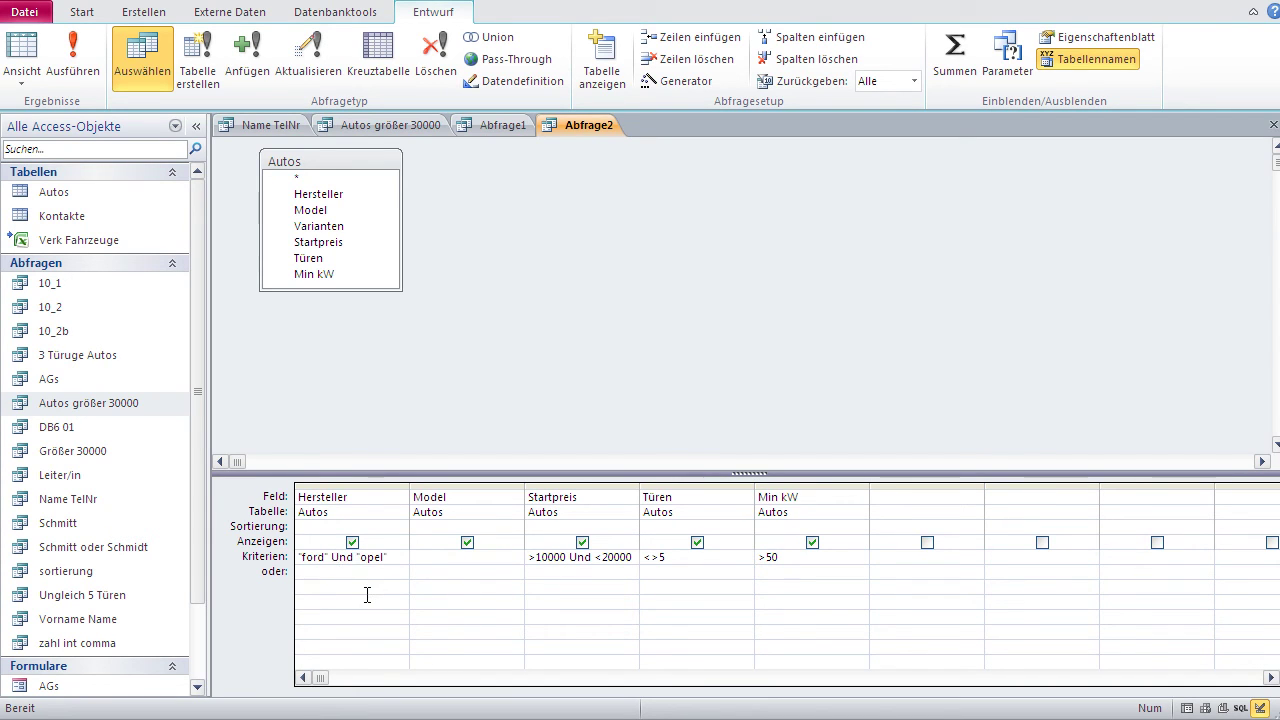
click(24, 45)
click(24, 45)
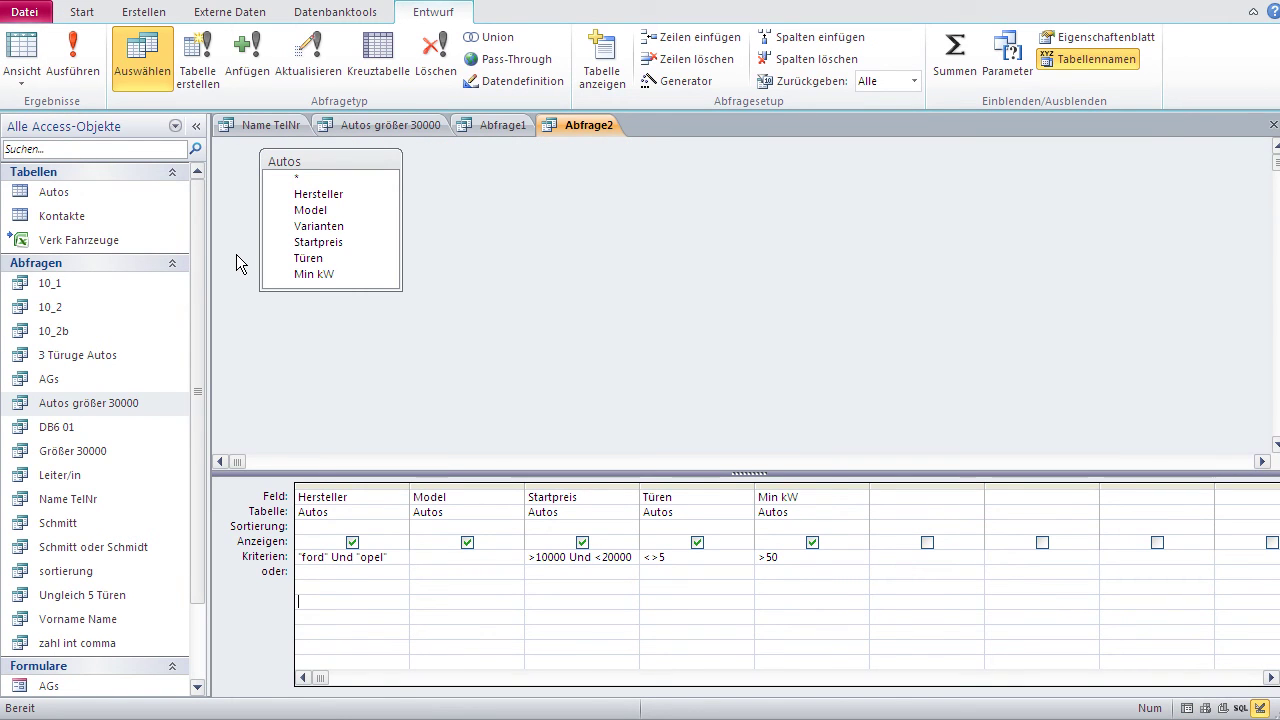
- Change the Hersteller criterion to "ford" Oder "opel" and display the query results
click(386, 557)
drag(386, 548, 280, 558)
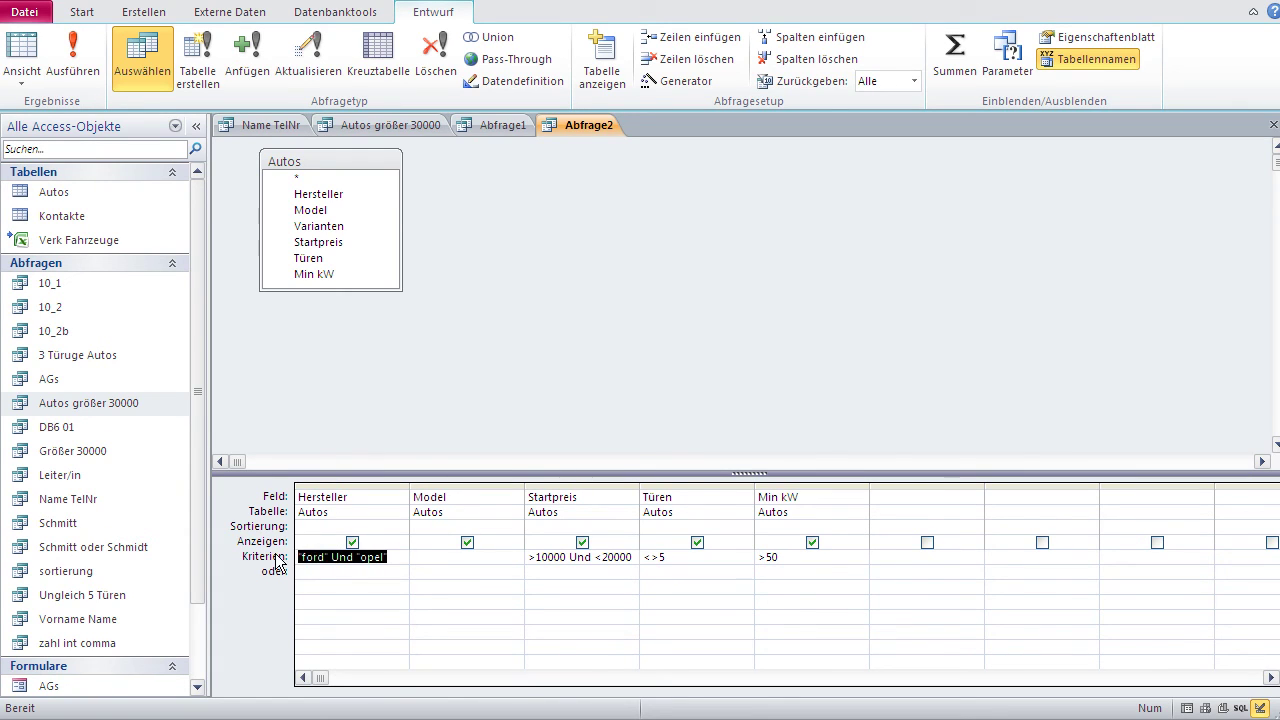
text(ford oder opel)
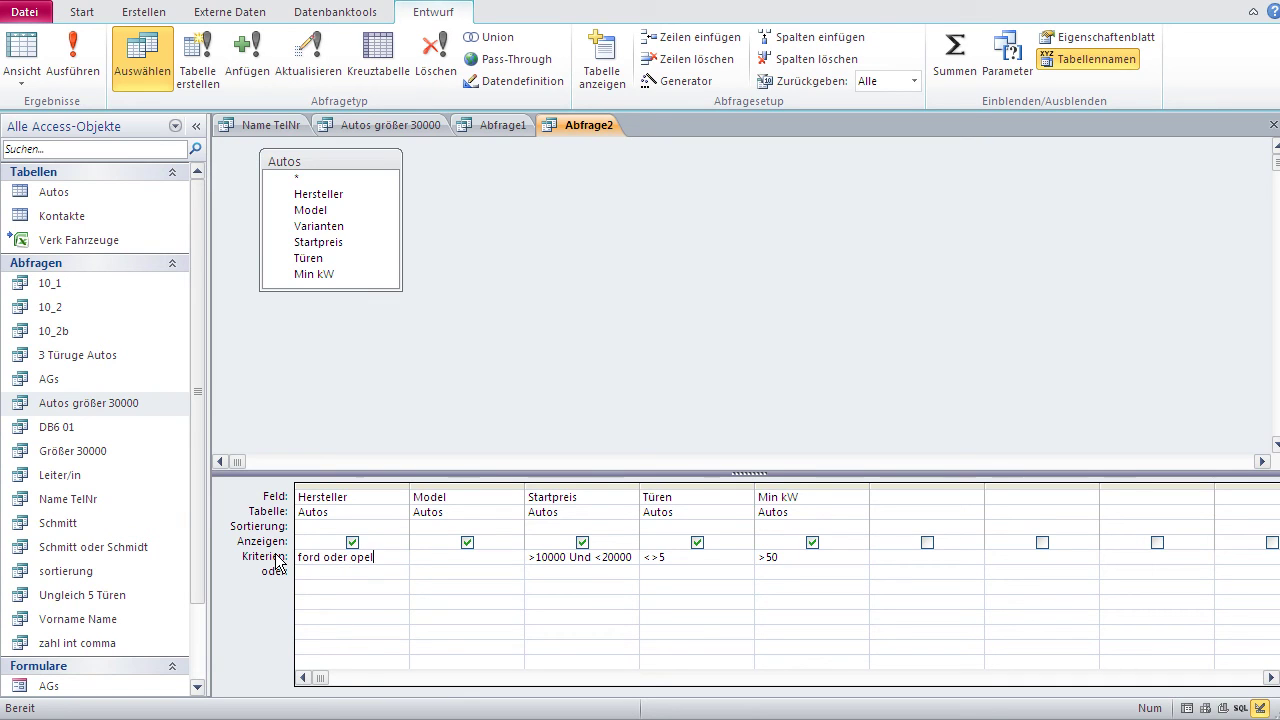
click(320, 580)
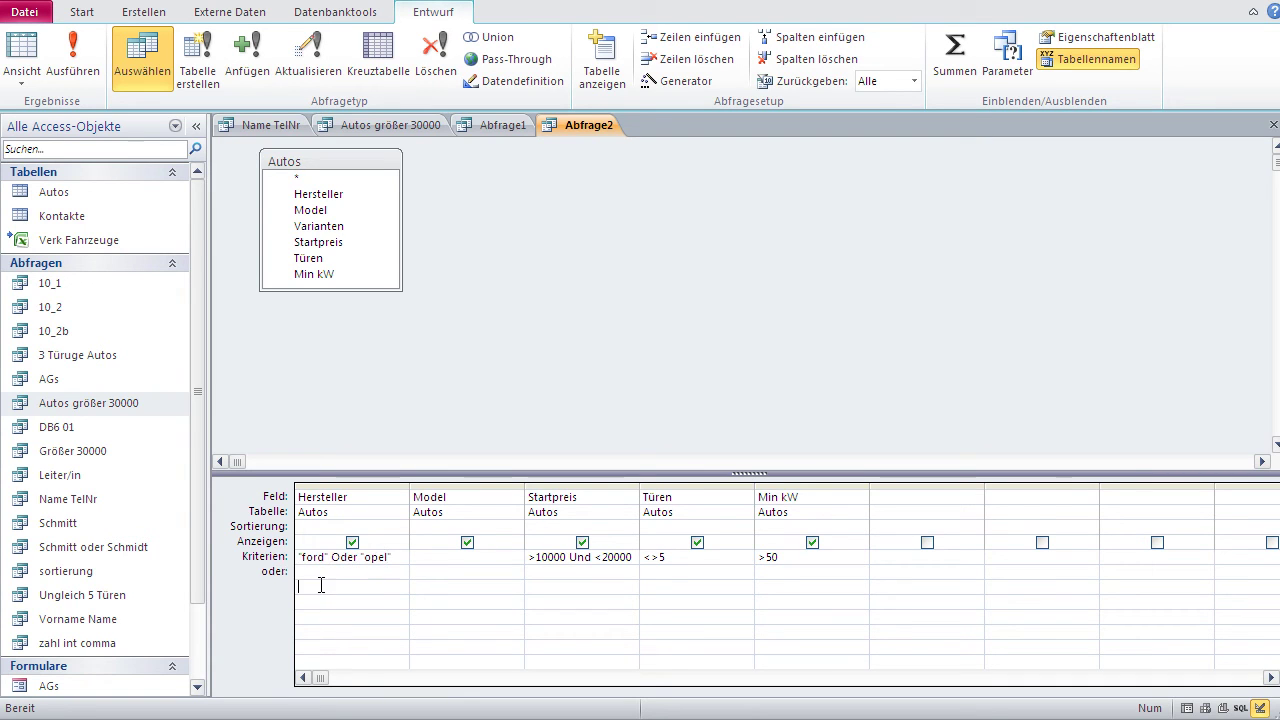
click(22, 50)
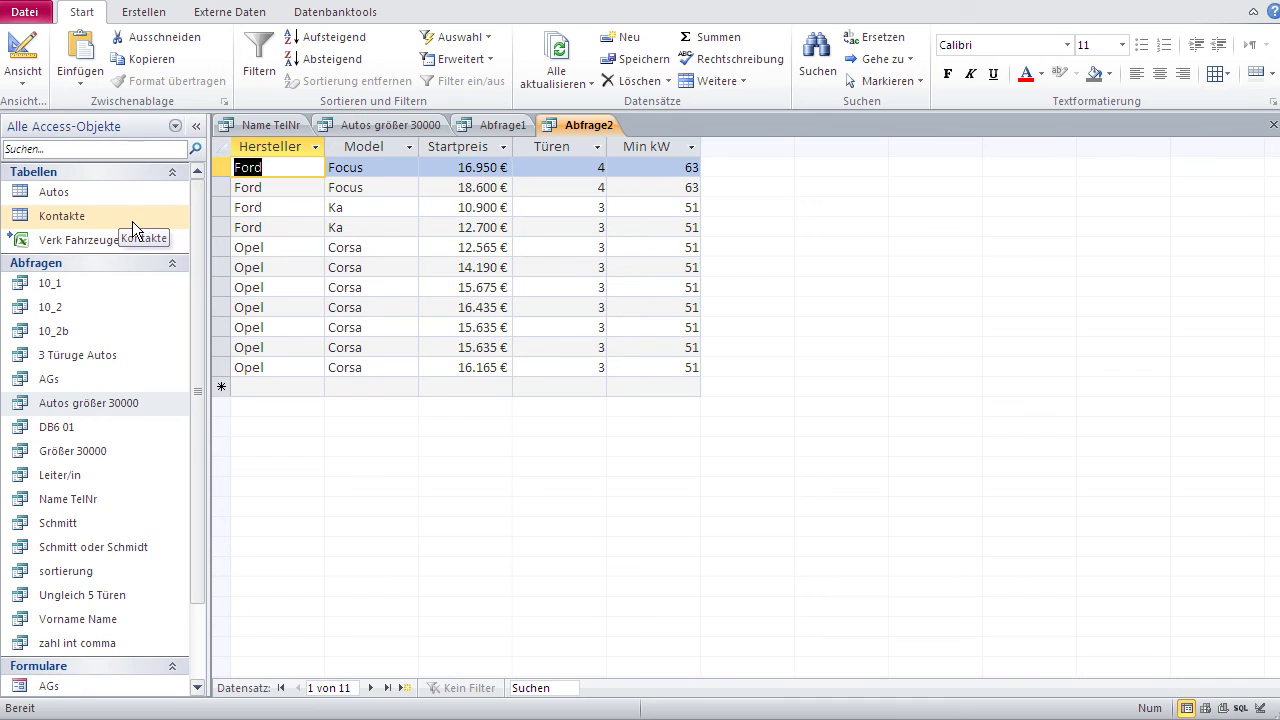
- Reduce the Hersteller criterion in the query design to "ford" alone
click(22, 55)
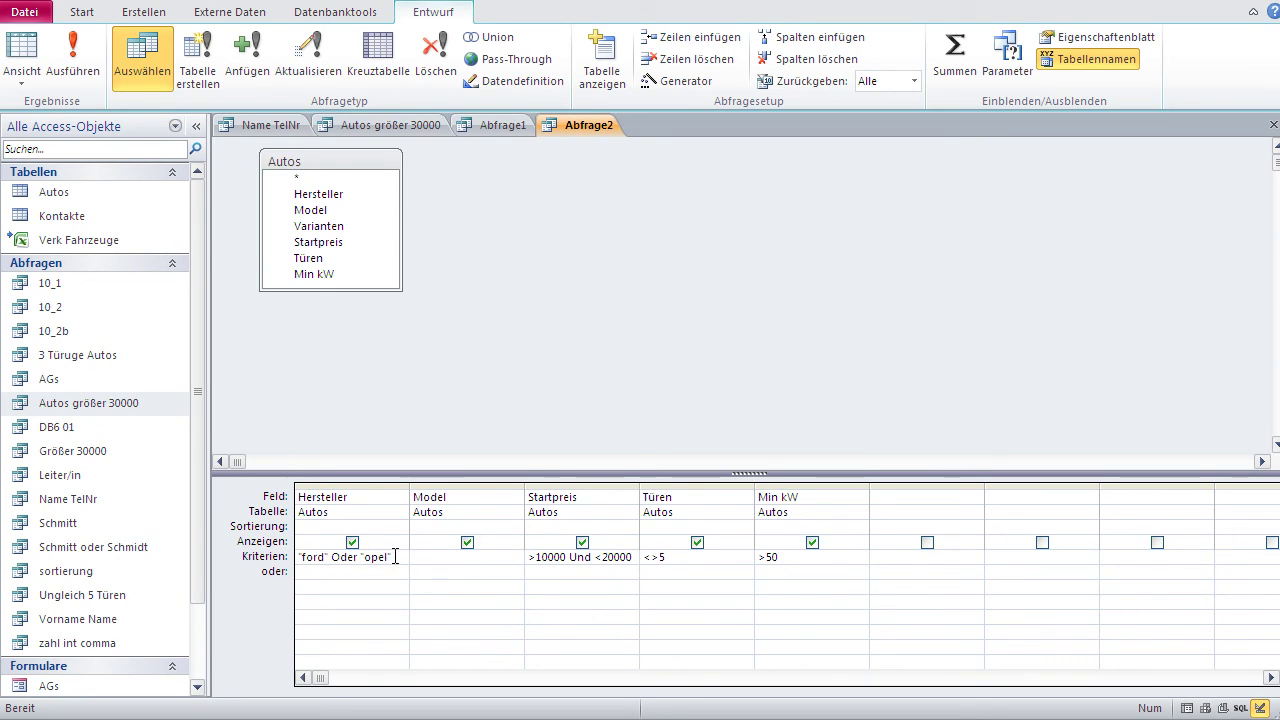
drag(395, 556, 326, 556)
key(Delete)
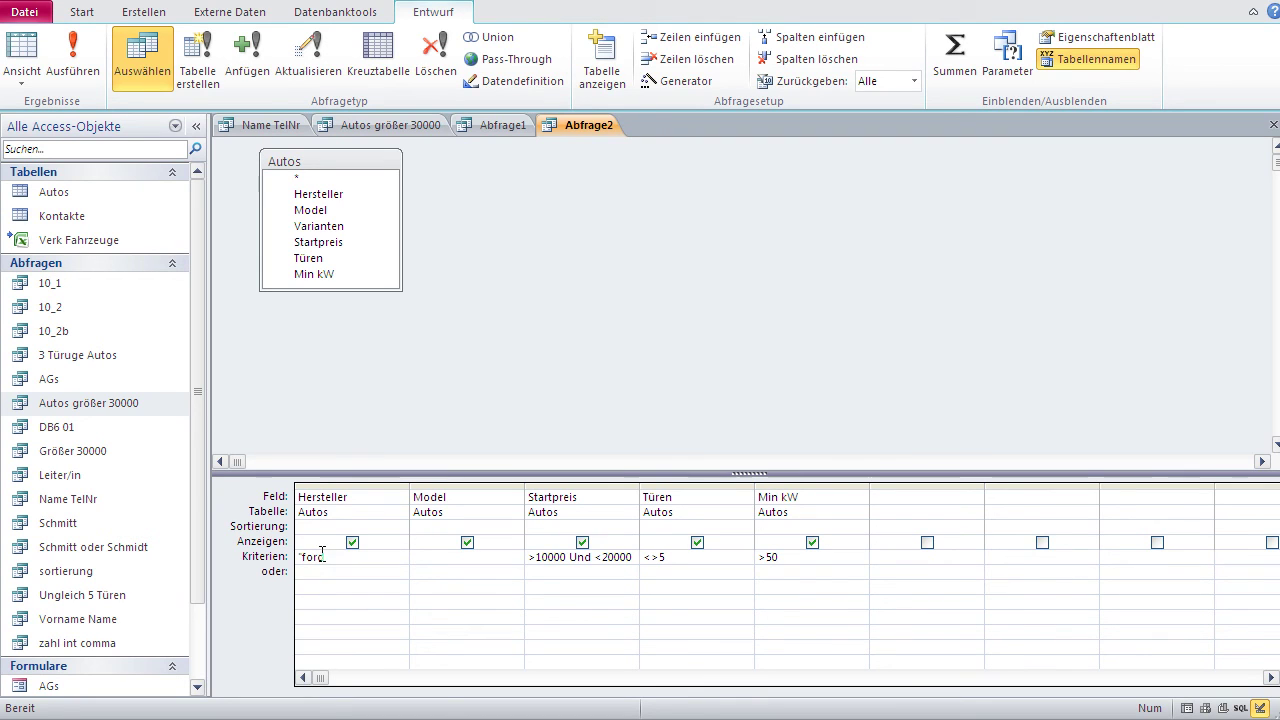
click(326, 574)
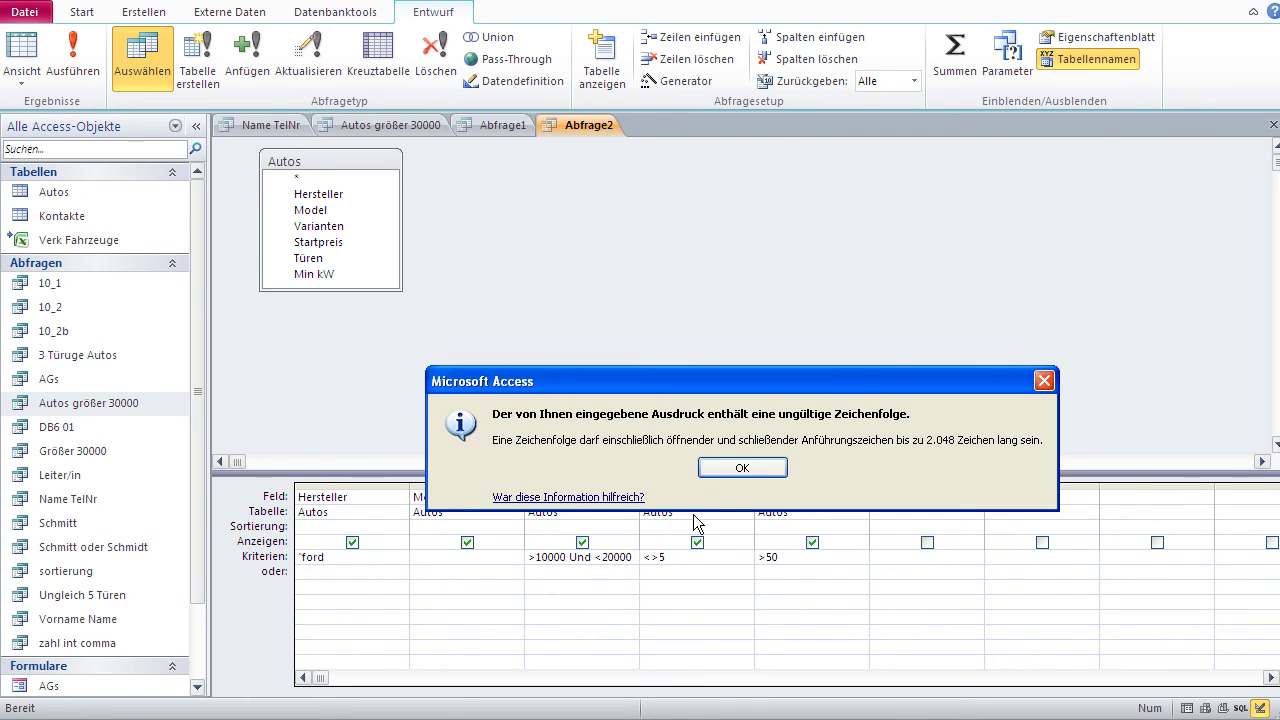
click(740, 472)
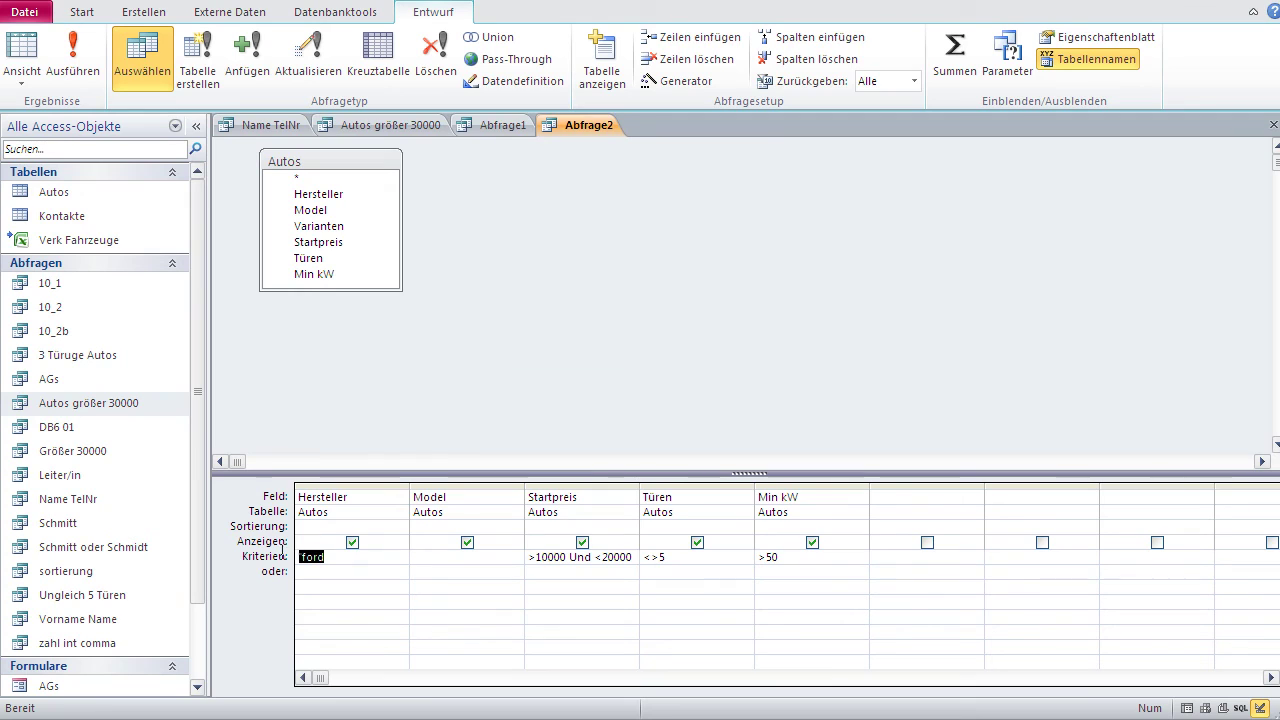
text(ford)
- Enter "opel" as the Hersteller criterion in the oder row, display the results and select all Ford records
click(345, 569)
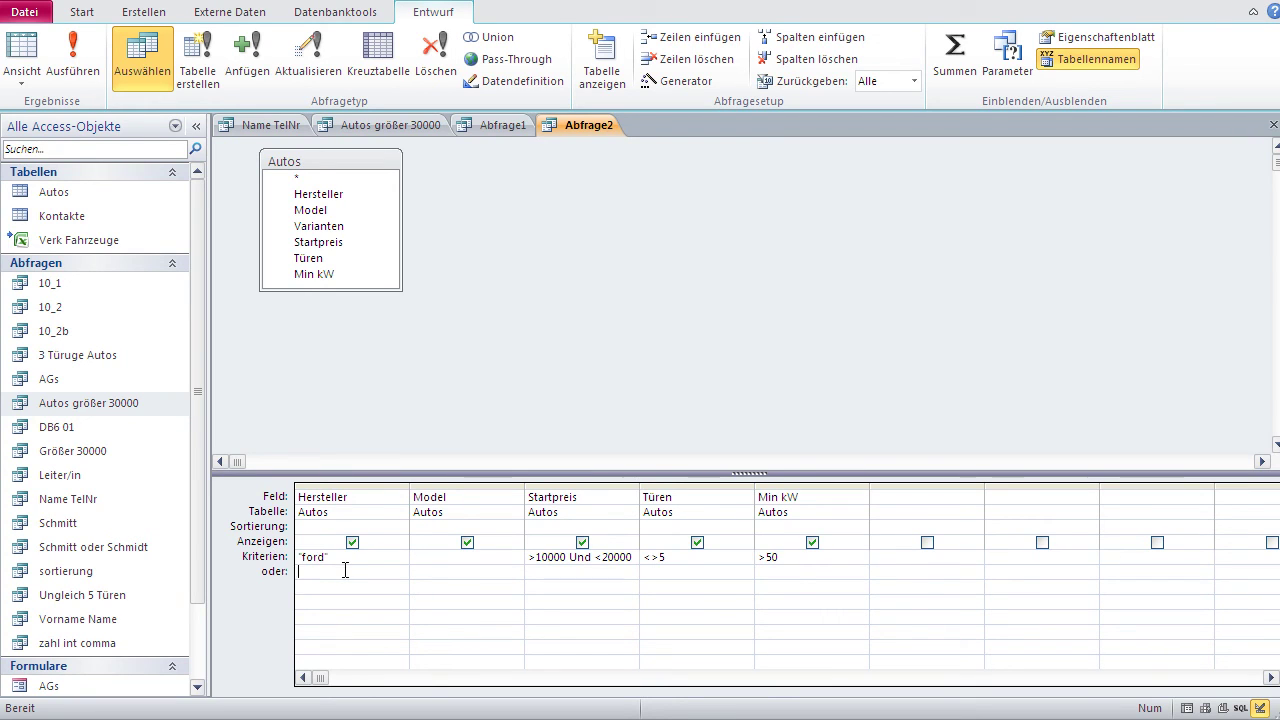
text(opel)
click(365, 601)
click(16, 52)
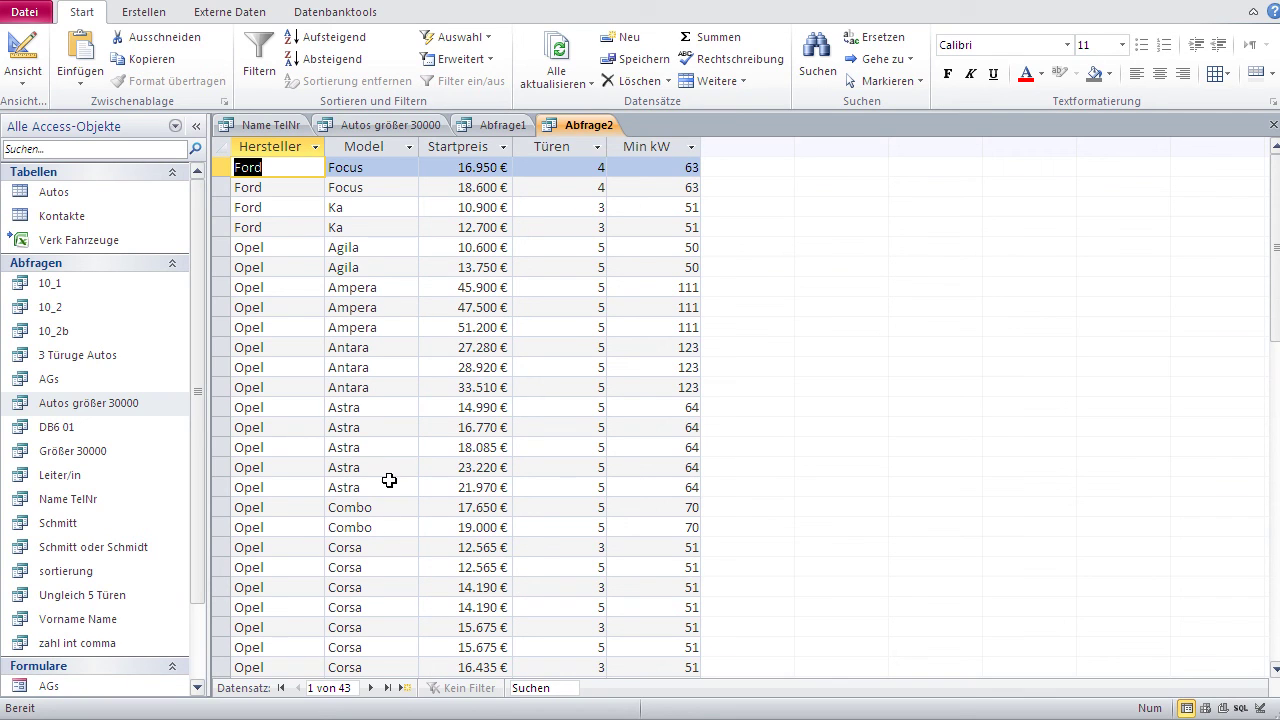
drag(220, 188, 212, 229)
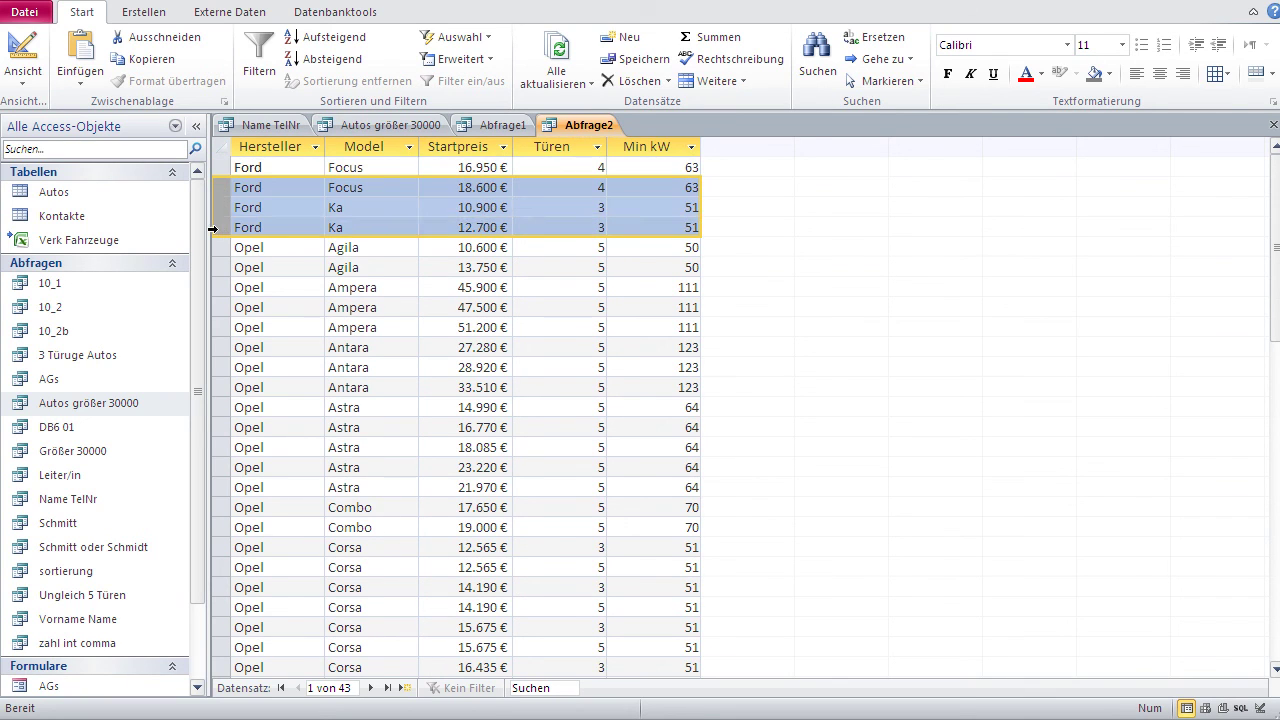
drag(221, 166, 216, 228)
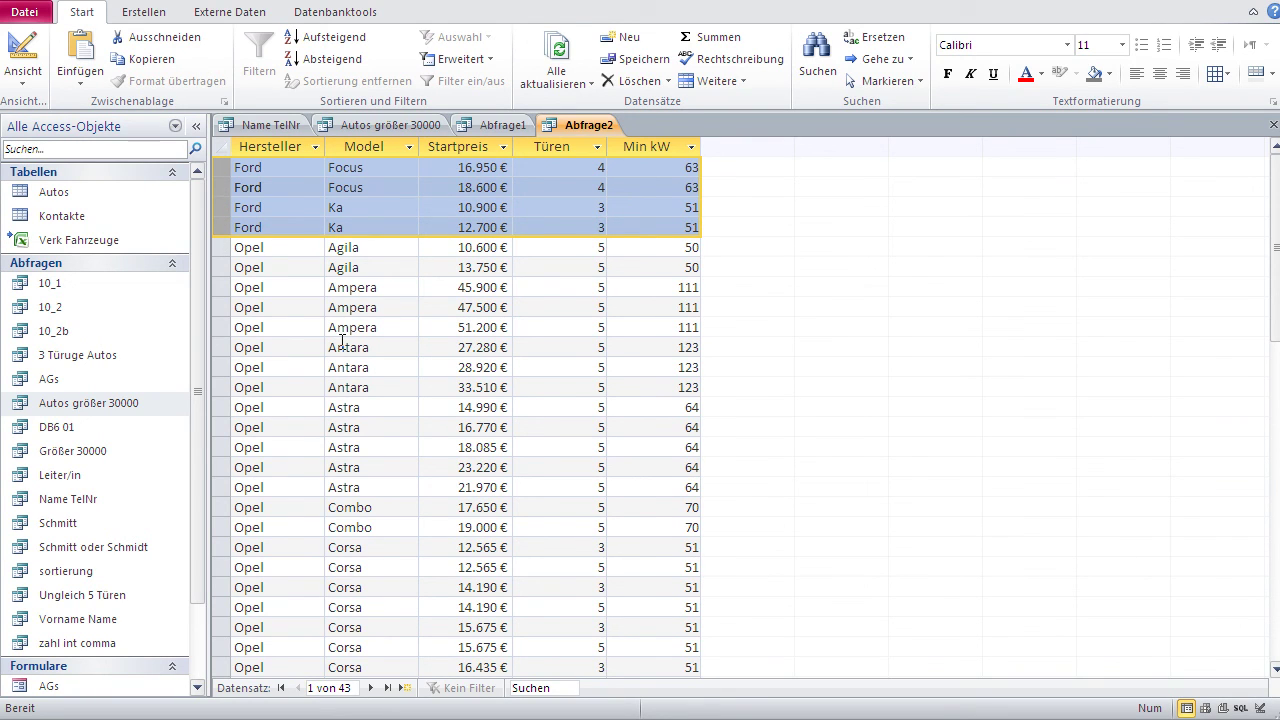
- Clear the Hersteller entry in the oder row and extend the main Hersteller criterion to "ford" Oder "opel"
click(23, 50)
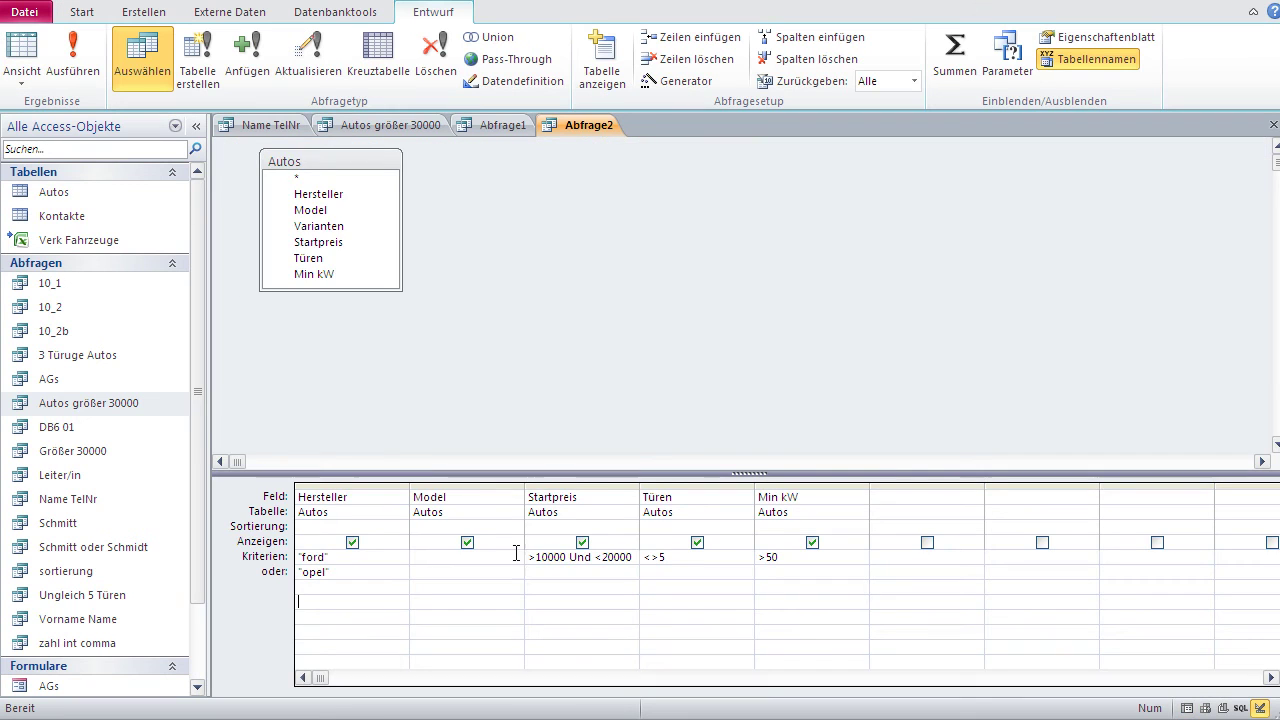
drag(330, 571, 236, 565)
key(Delete)
text(oder)
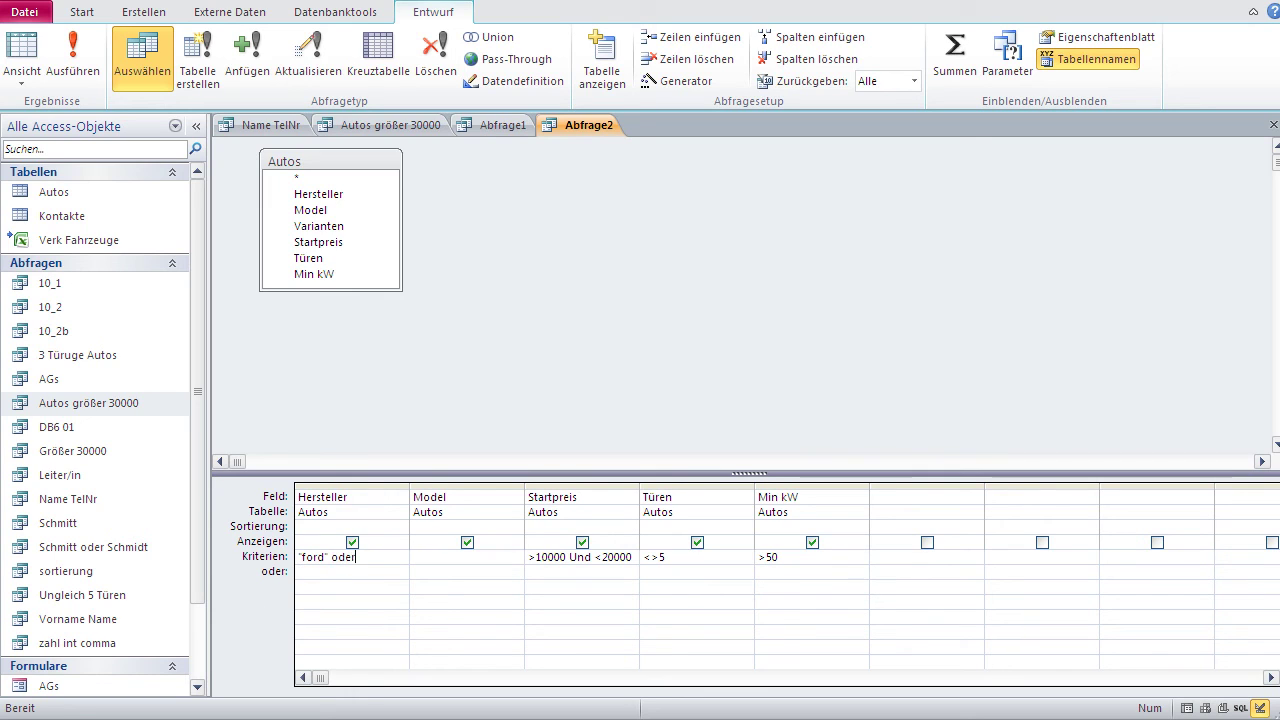
text( opel)
click(356, 577)
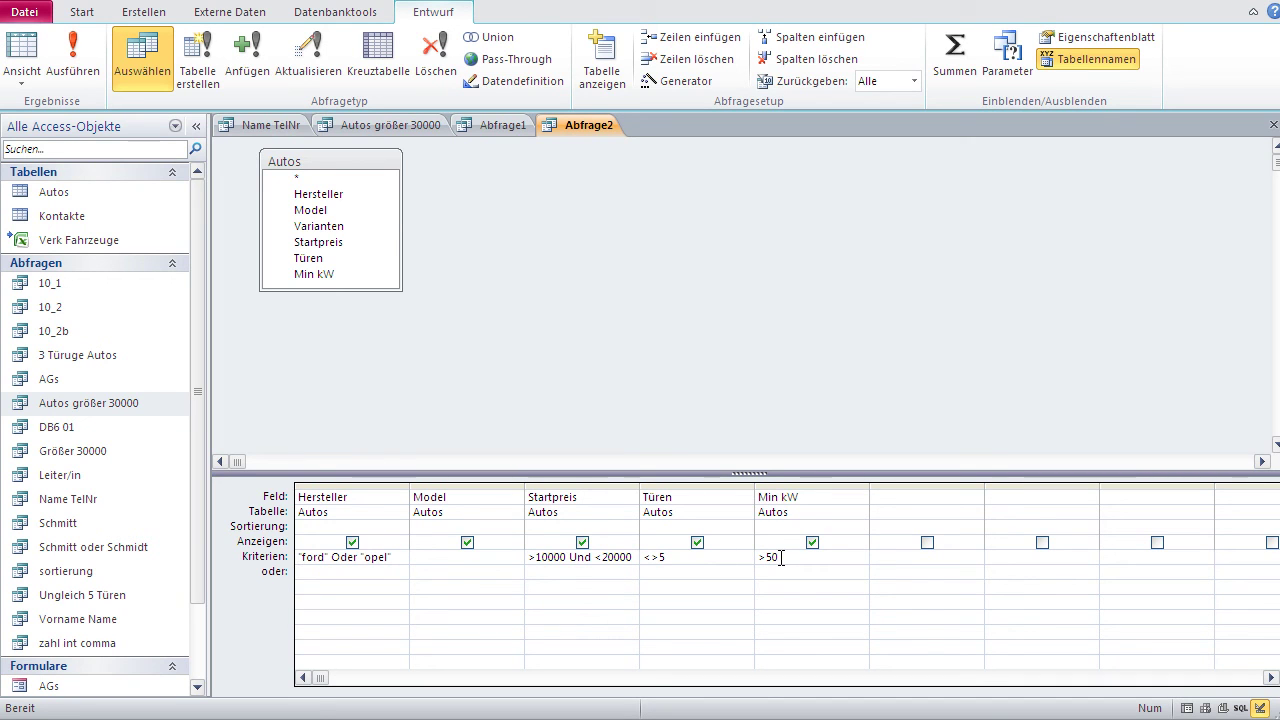
- Display the query results and select the Ford records, followed by the Opel records
click(30, 60)
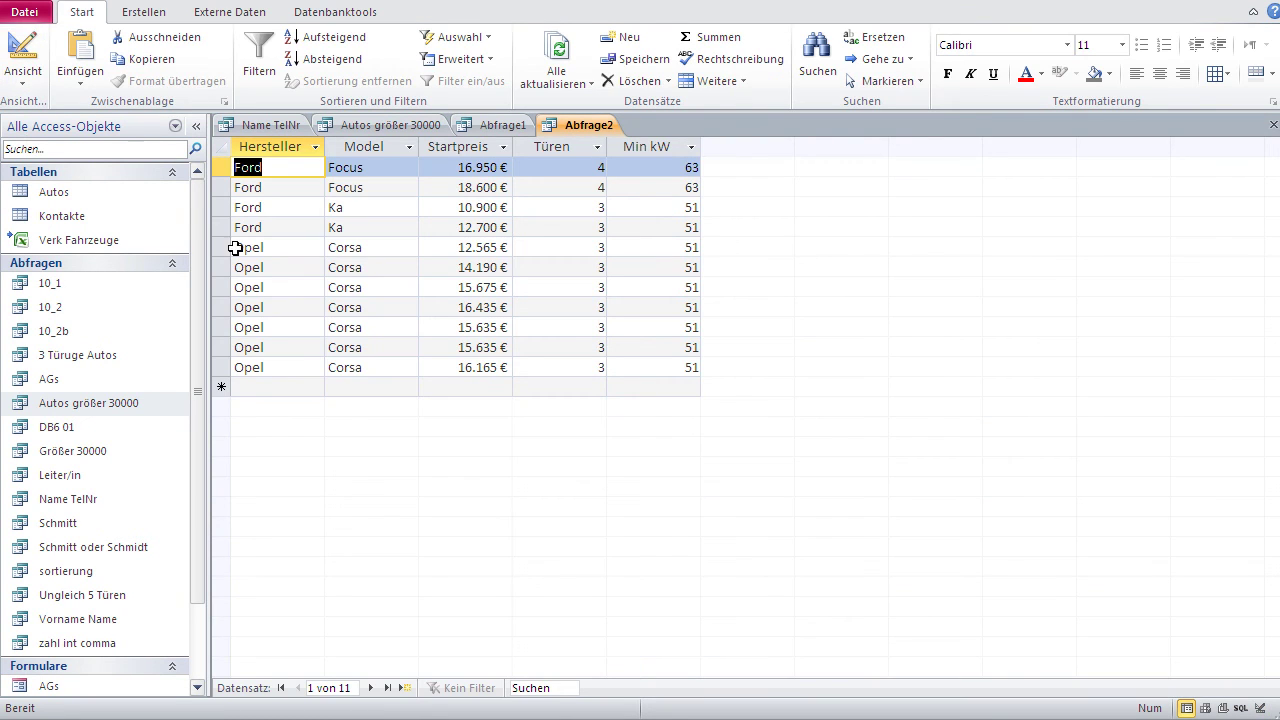
drag(223, 171, 216, 222)
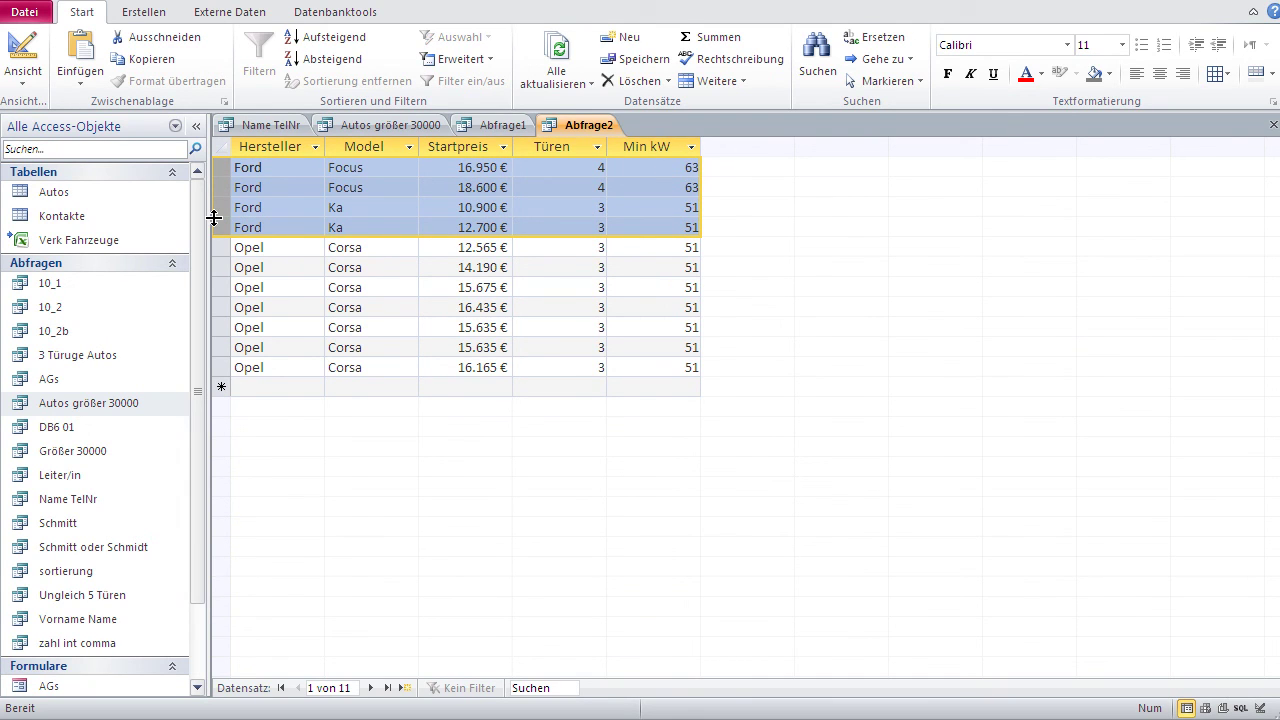
drag(218, 247, 201, 358)
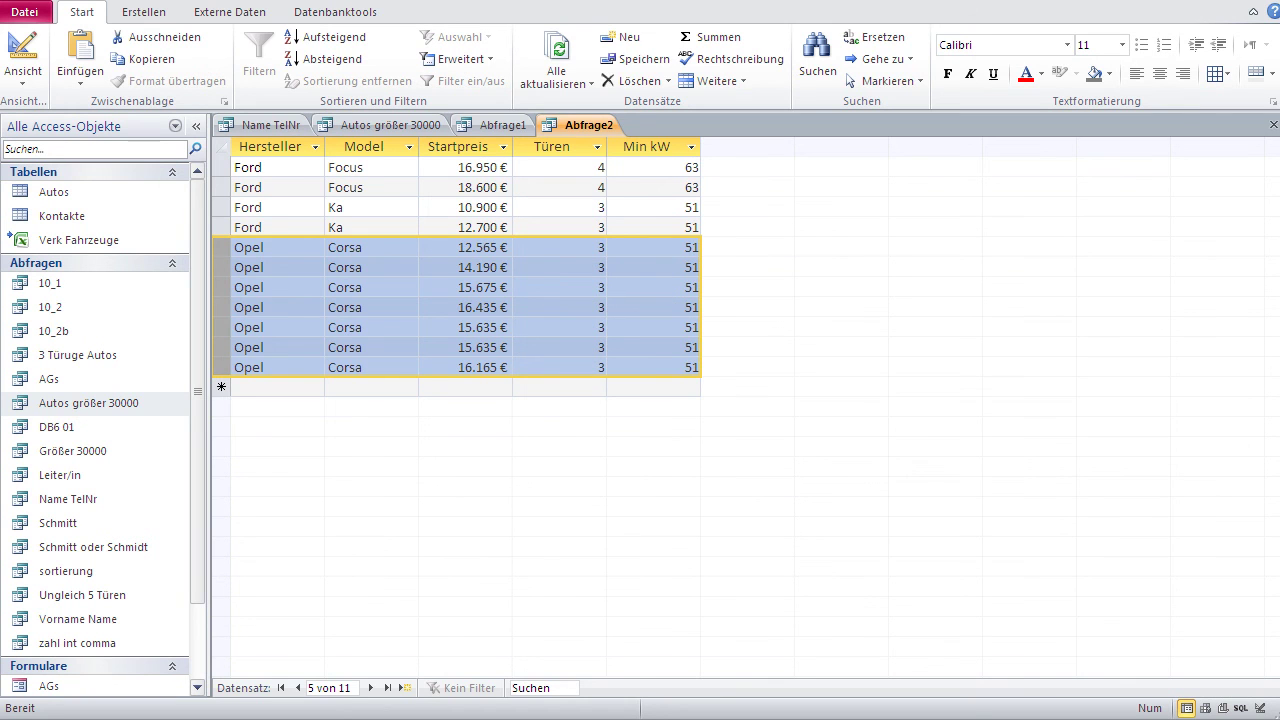
- Split the Hersteller criterion in the query design into "ford" in the Kriterien row and "opel" in the oder row
click(22, 50)
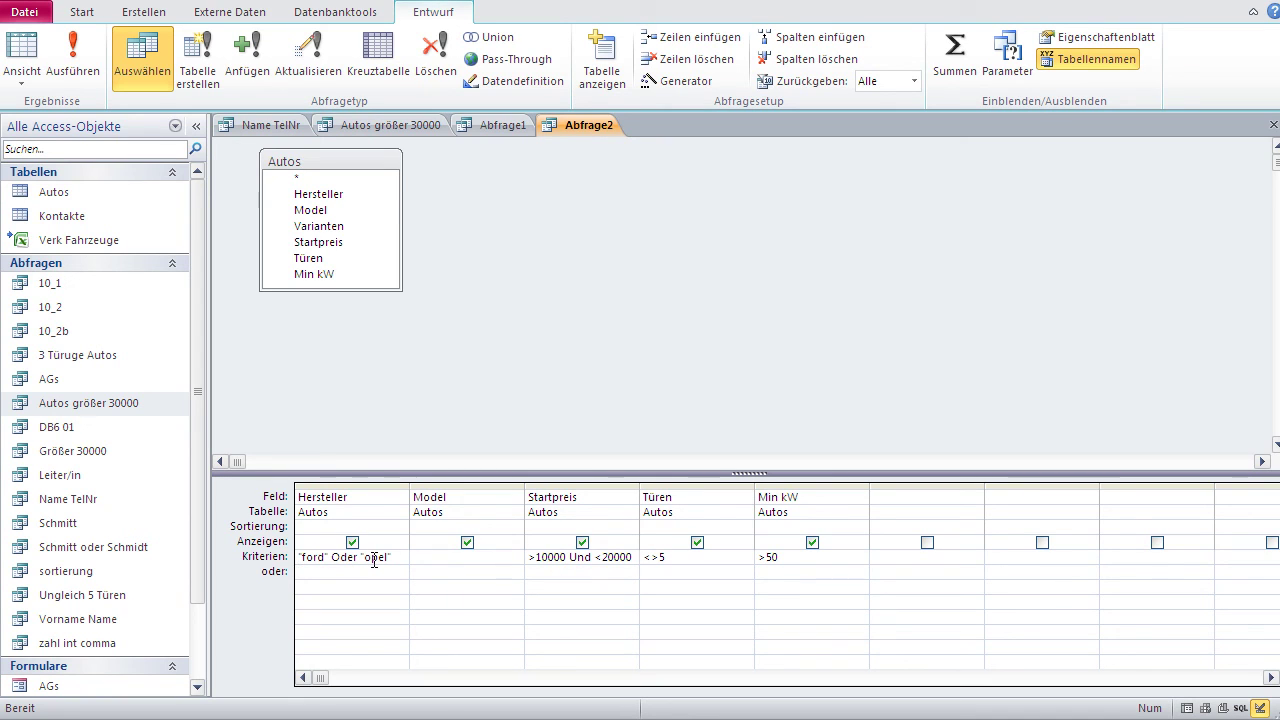
drag(395, 556, 328, 556)
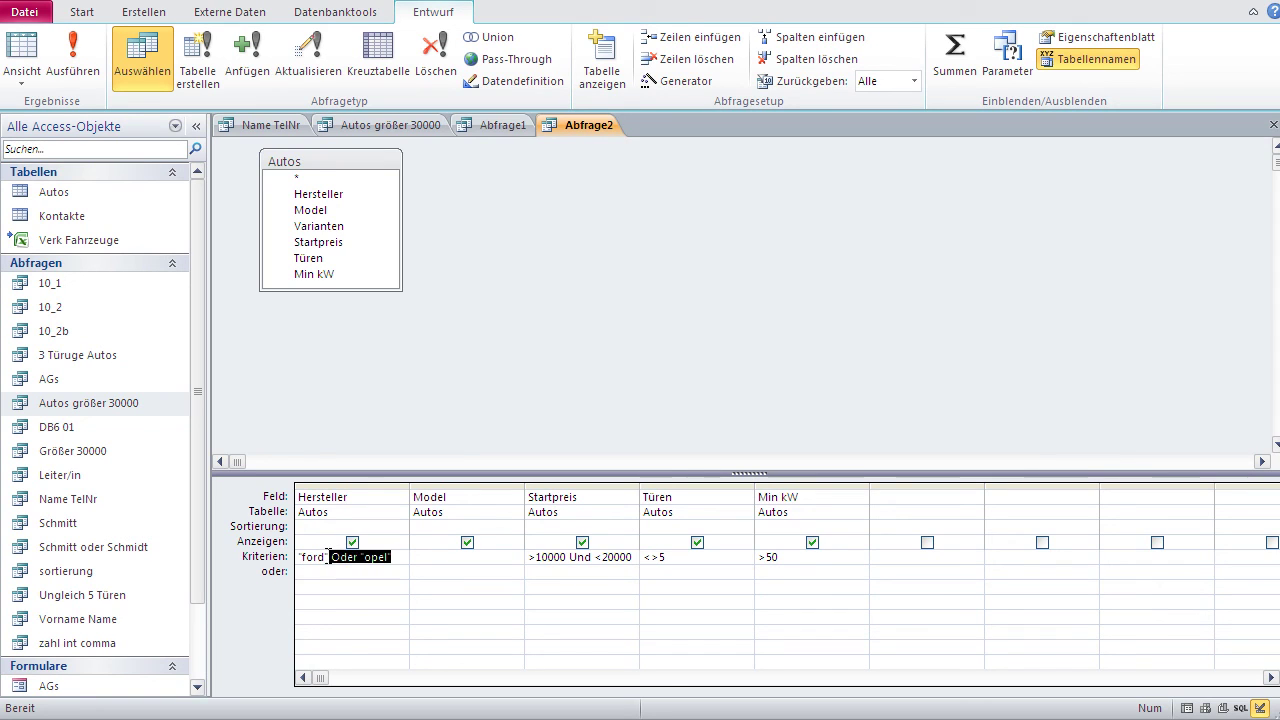
key(Delete)
drag(349, 560, 245, 562)
text(ford)
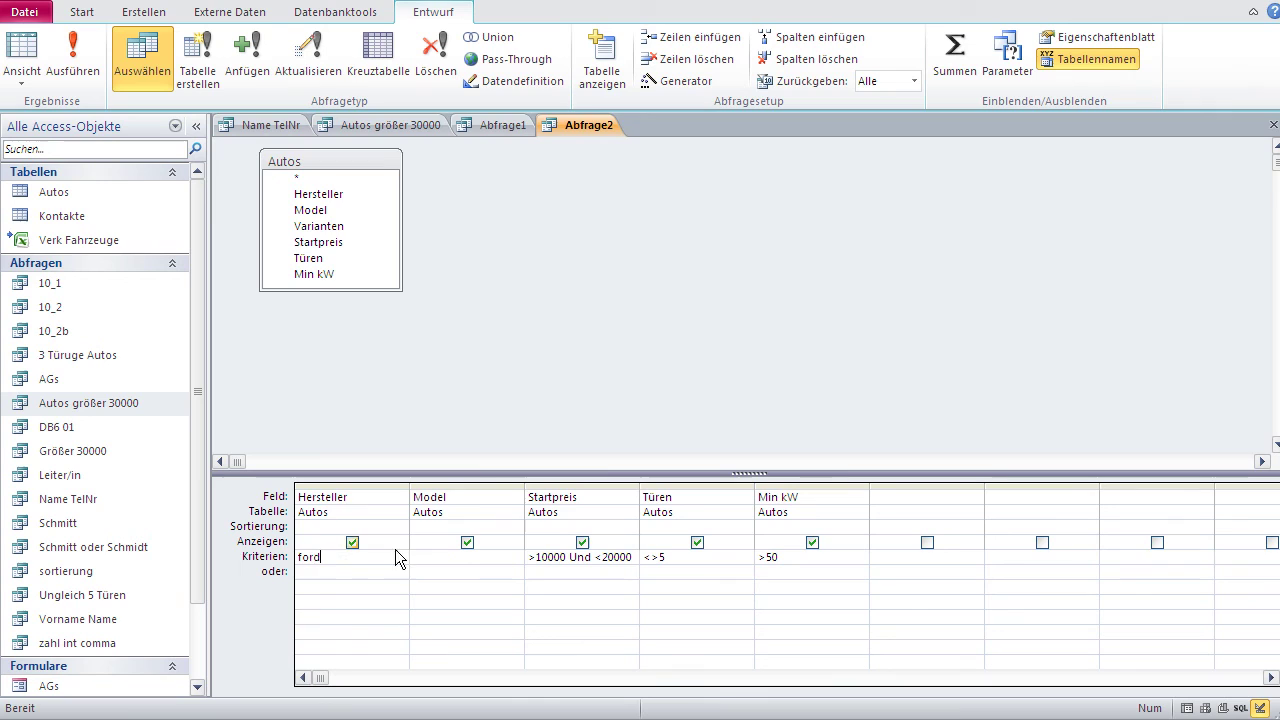
click(358, 570)
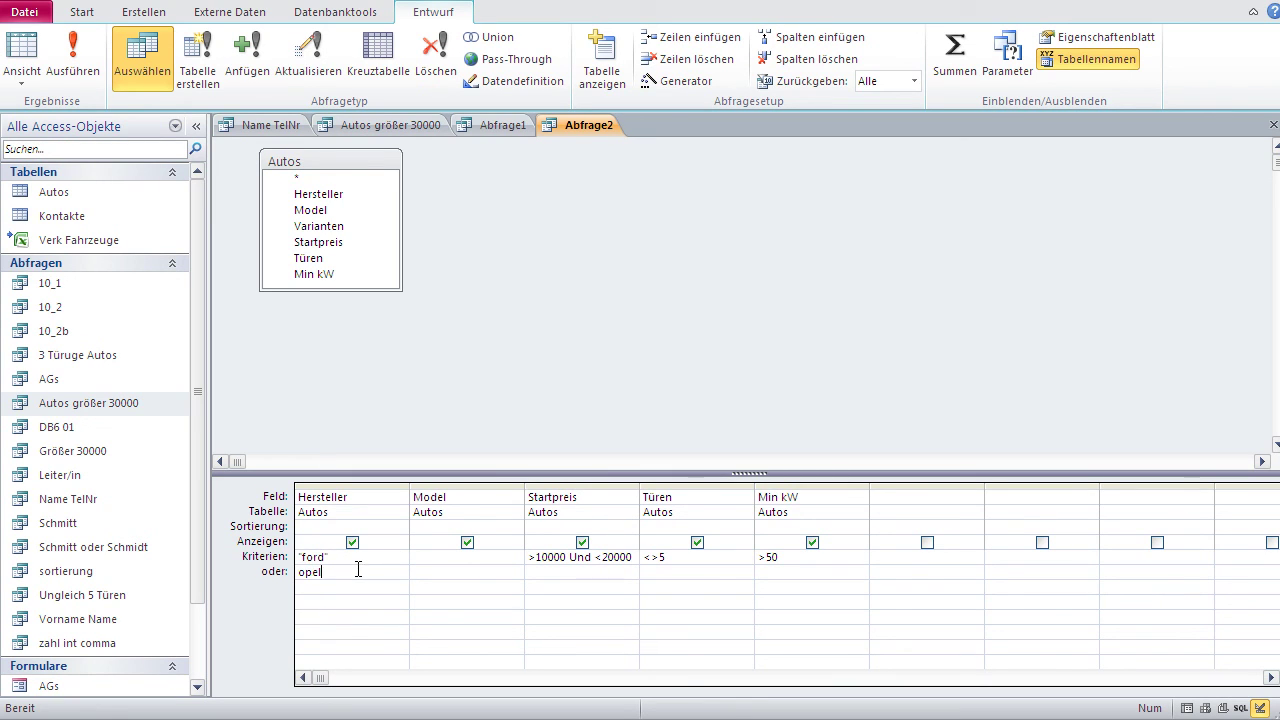
- Add >20000 as the Startpreis criterion in the oder row, display the results and select the Opel records
key(Tab)
text(>2000)
key(Tab)
click(22, 48)
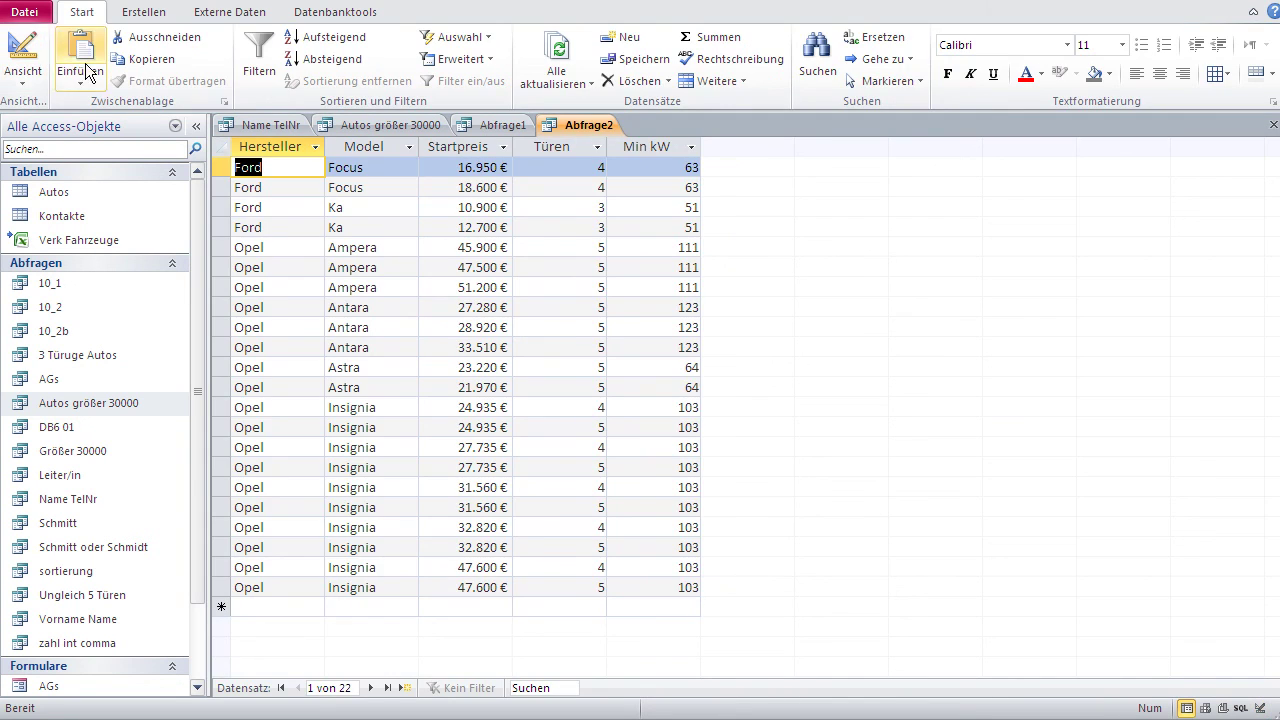
drag(221, 168, 199, 588)
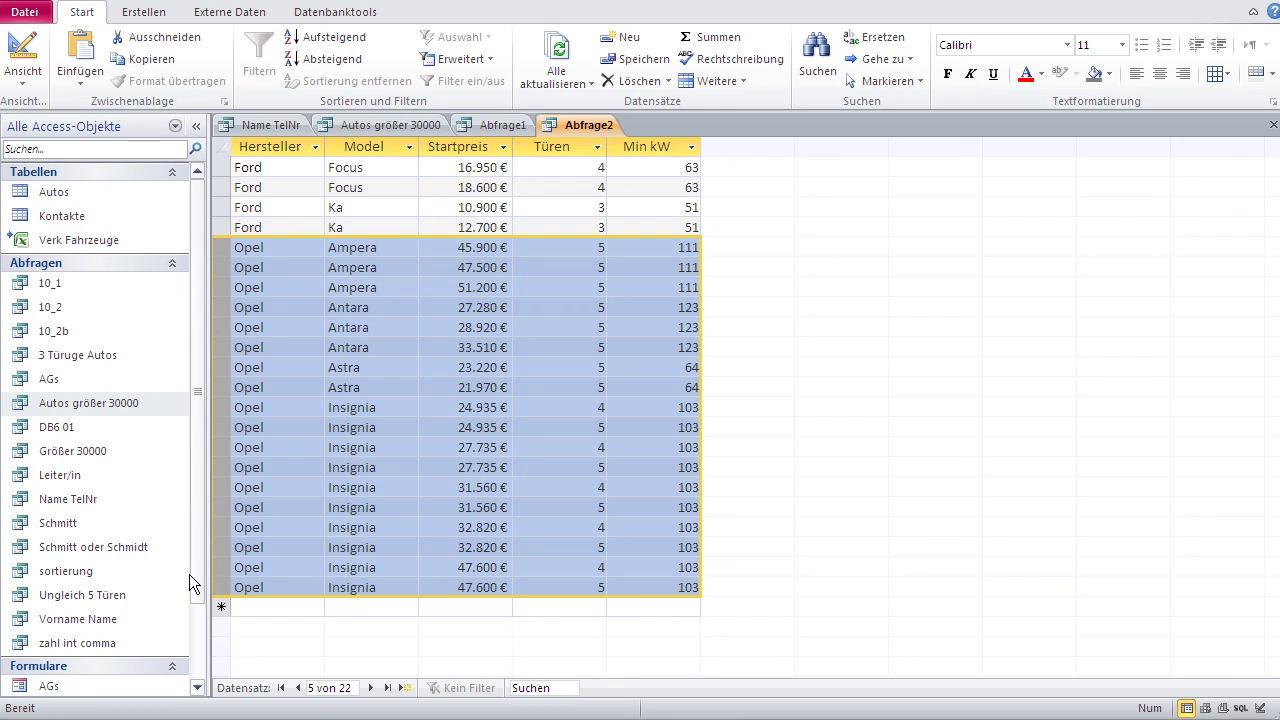
click(160, 58)
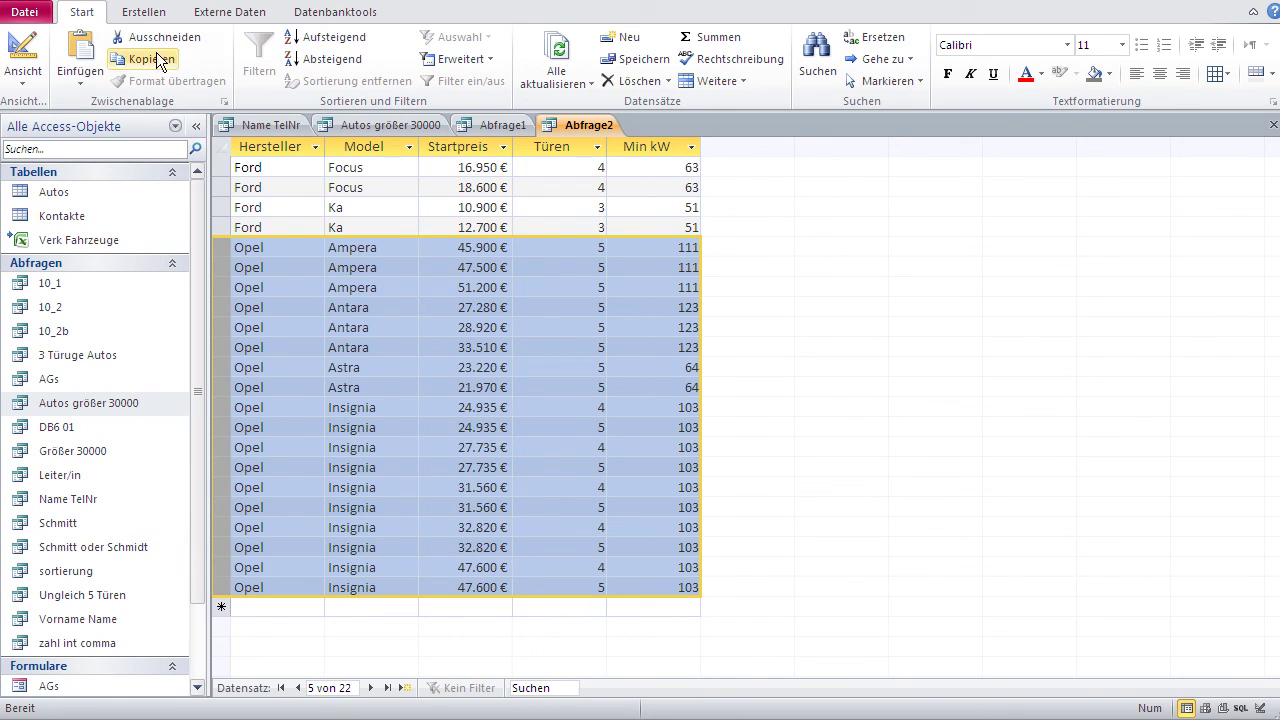
click(310, 189)
- Add the criteria 5 for Türen and >70 for Min kW in the oder row and display the results
click(20, 52)
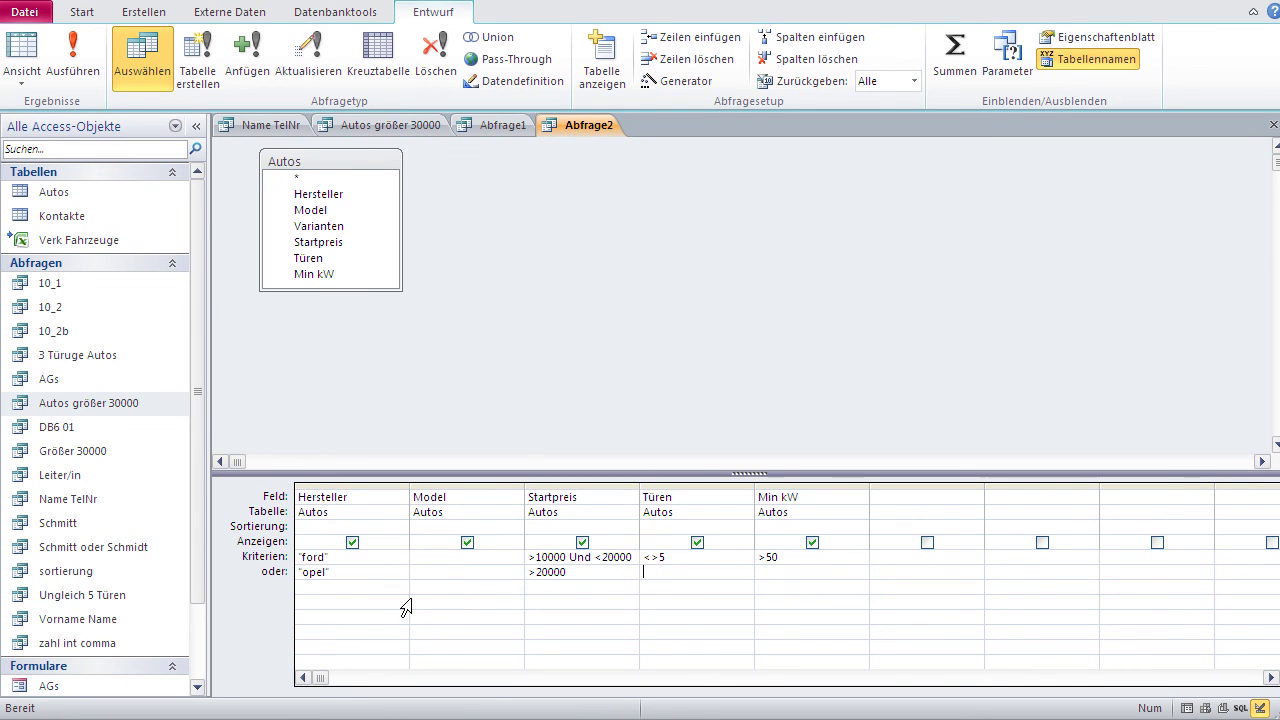
text(5)
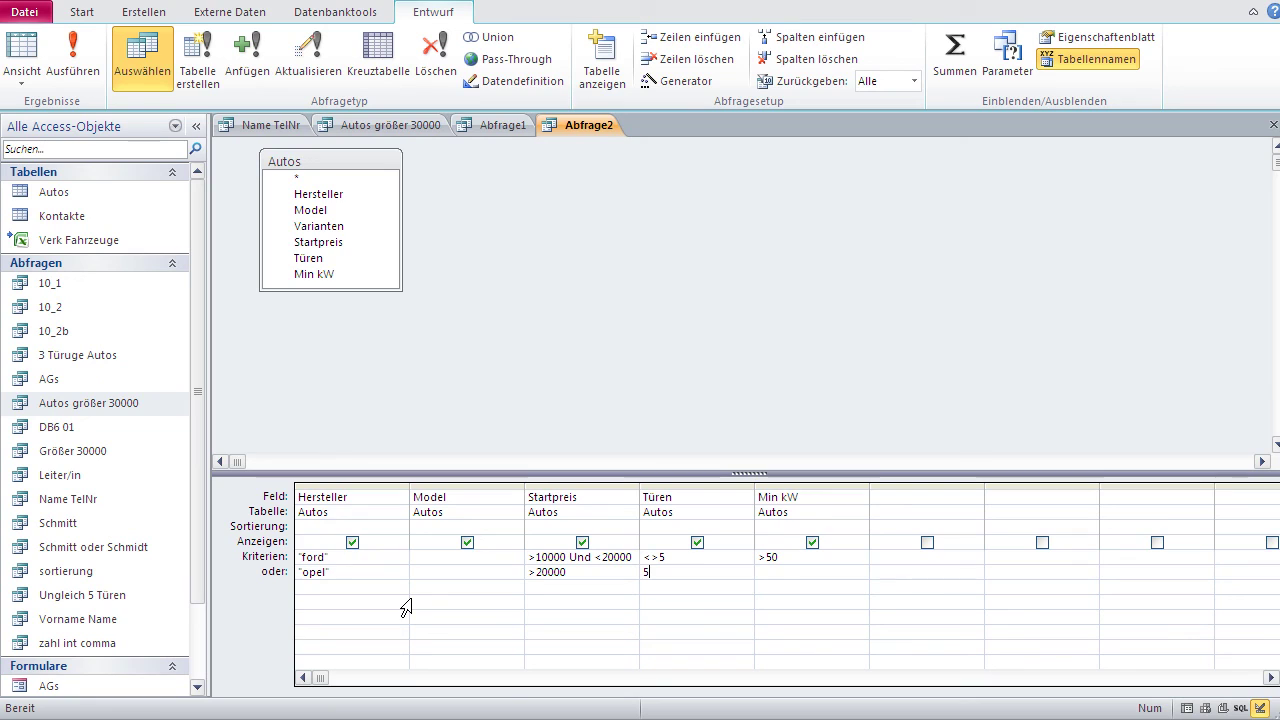
key(Tab)
text(>70)
click(564, 600)
click(22, 50)
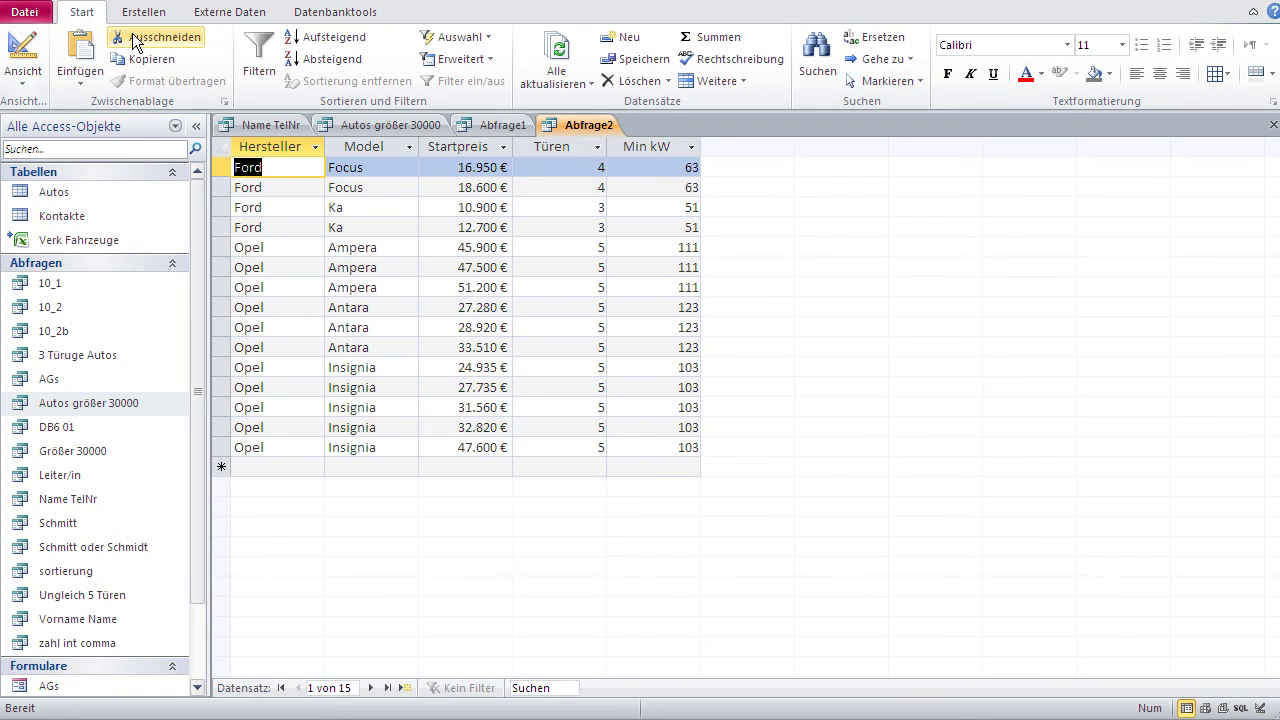
- Select the Ford records and the Opel records in the results, and return to the query design
drag(219, 167, 212, 223)
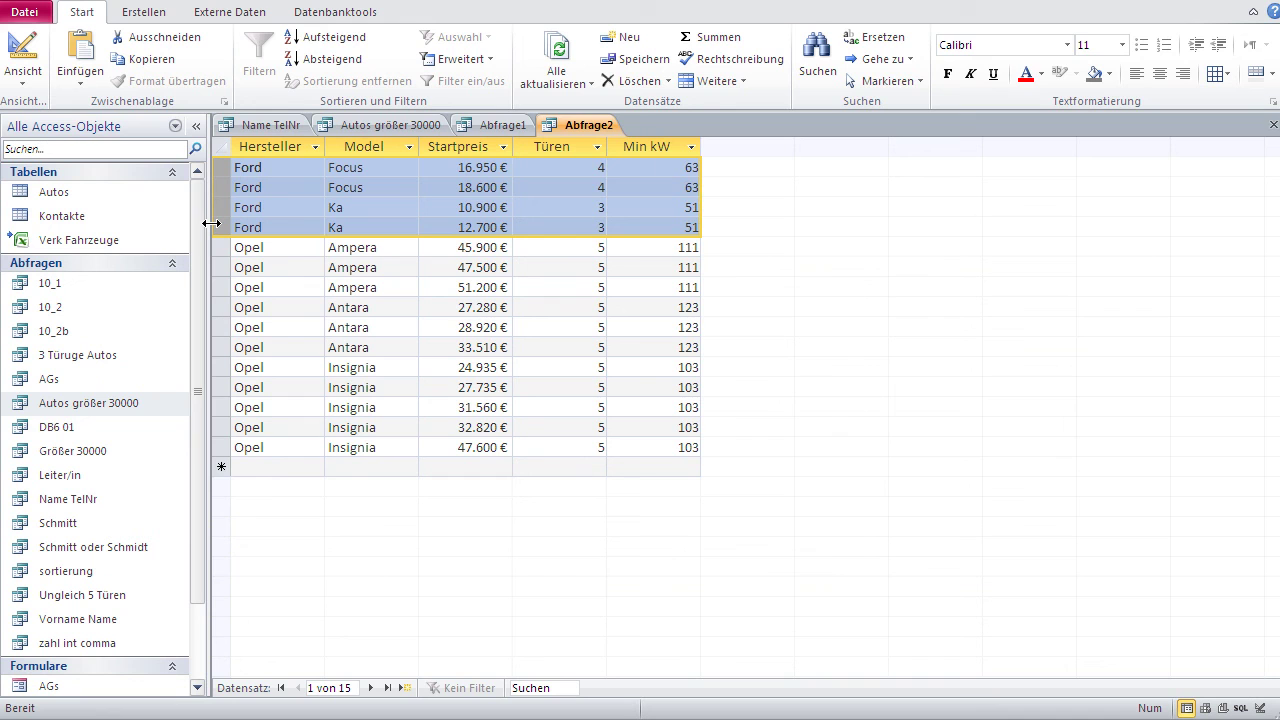
drag(218, 247, 219, 447)
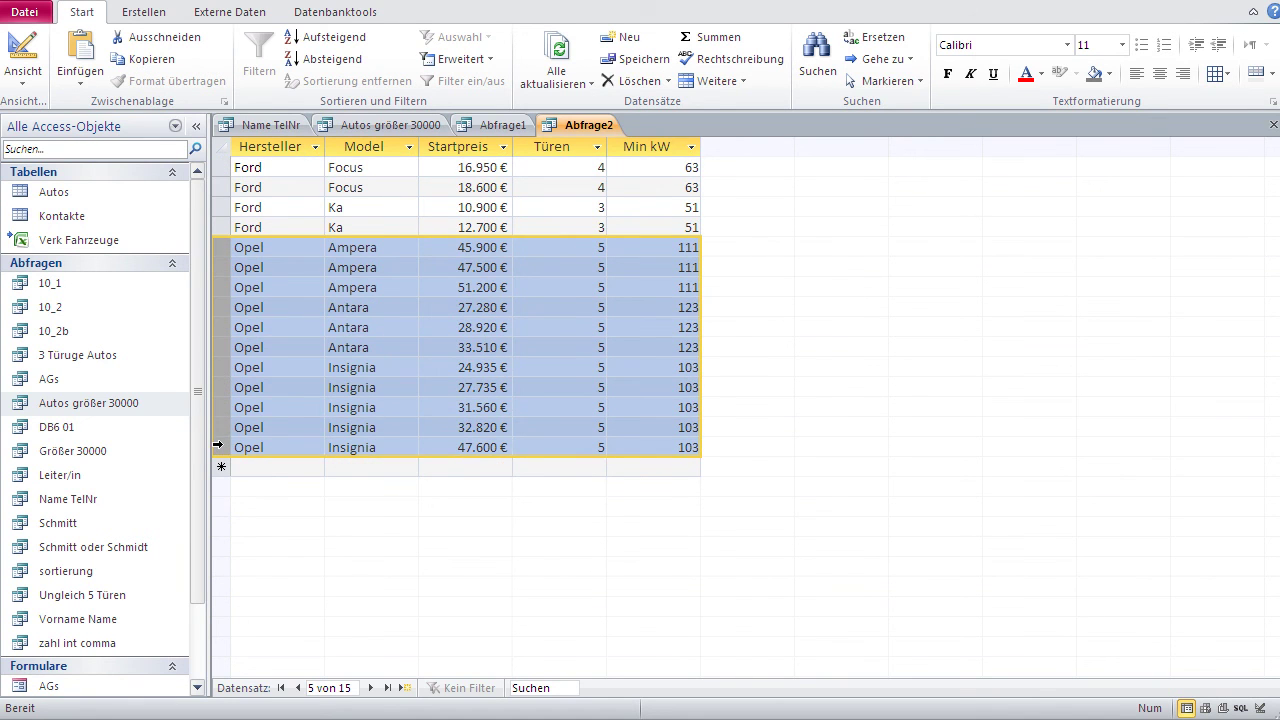
click(22, 52)
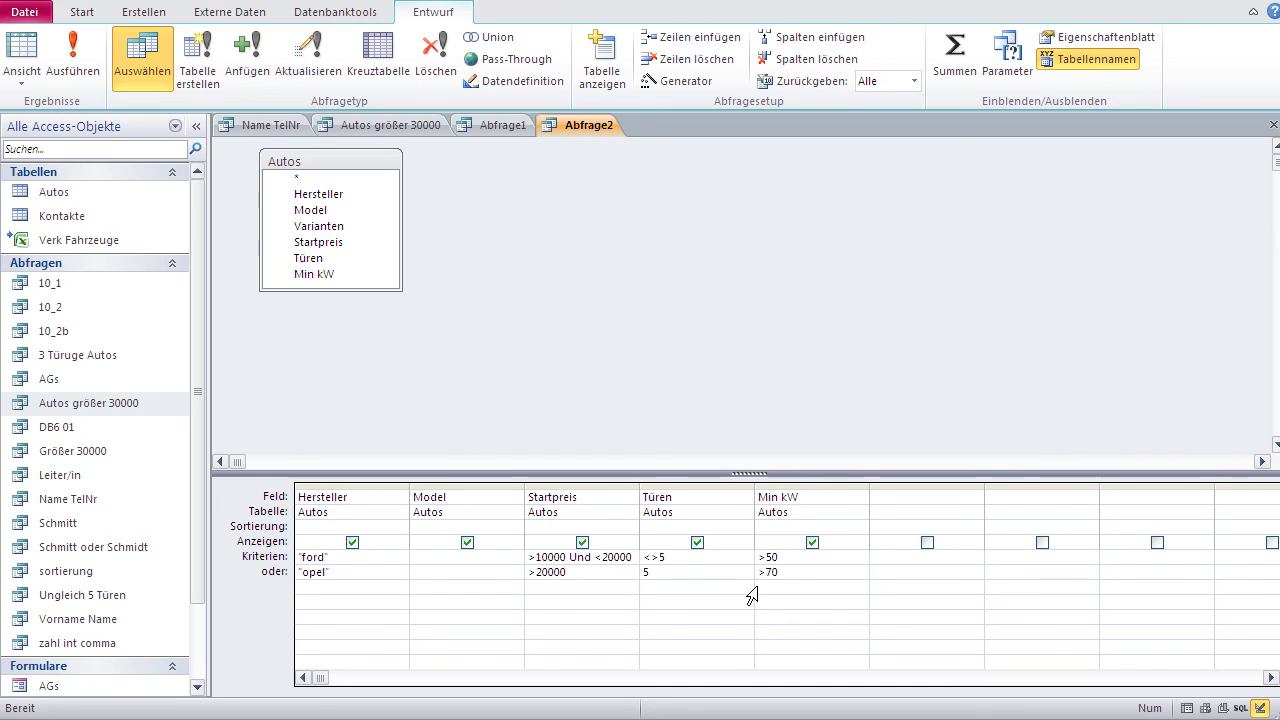